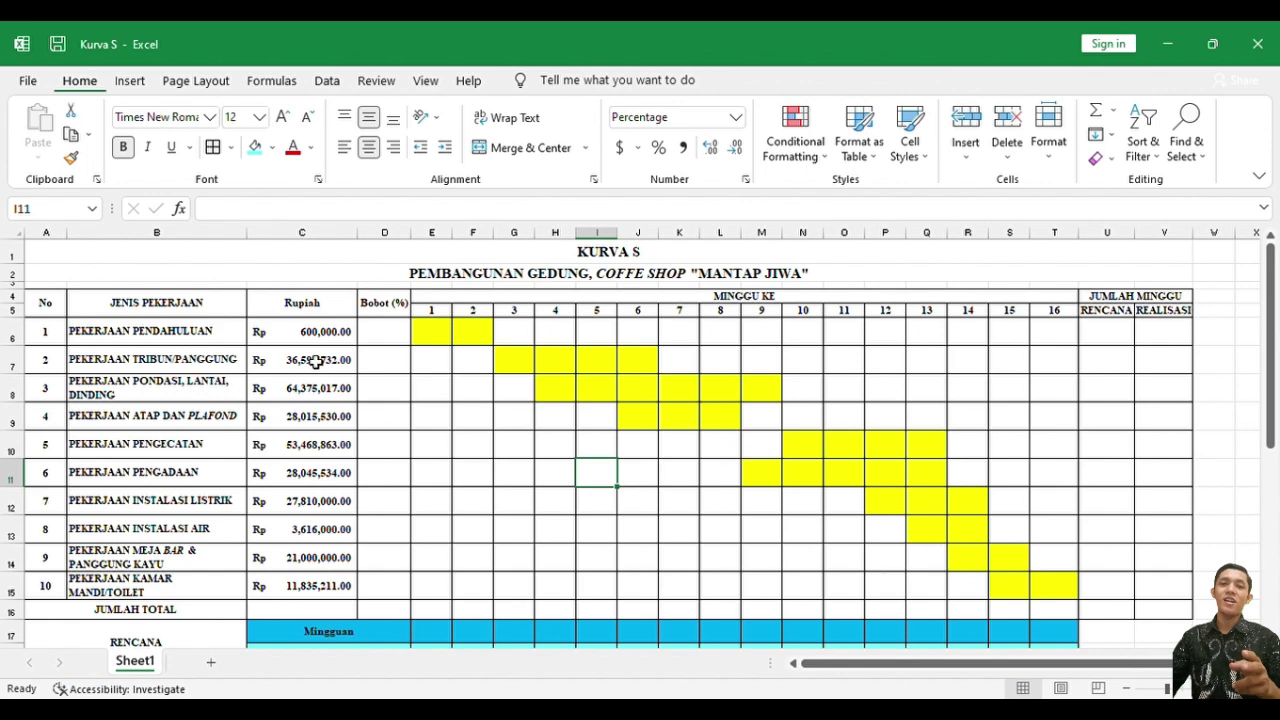
Examine the schedule table's job type, Rupiah, Bobot (%), weekly, and planned and realised total columns
left_click_drag(156, 313, 144, 648)
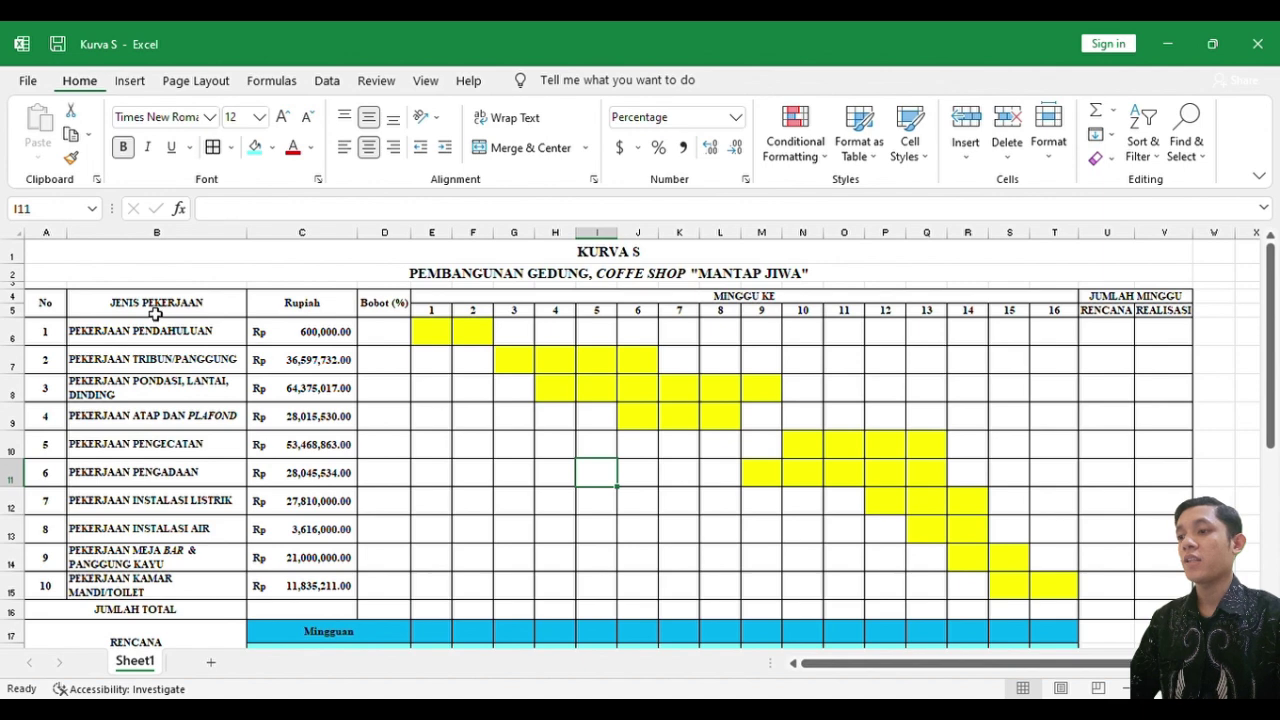
left_click_drag(156, 313, 145, 648)
left_click(350, 279)
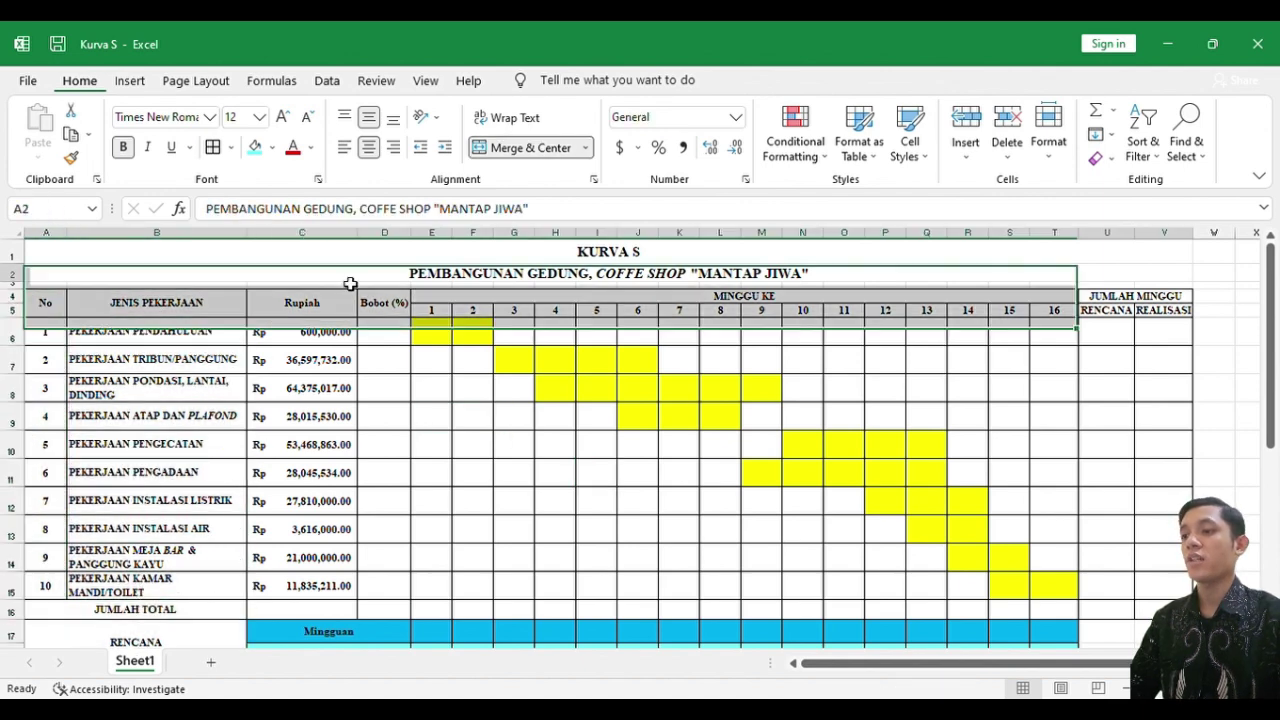
left_click(336, 313)
left_click_drag(336, 313, 320, 532)
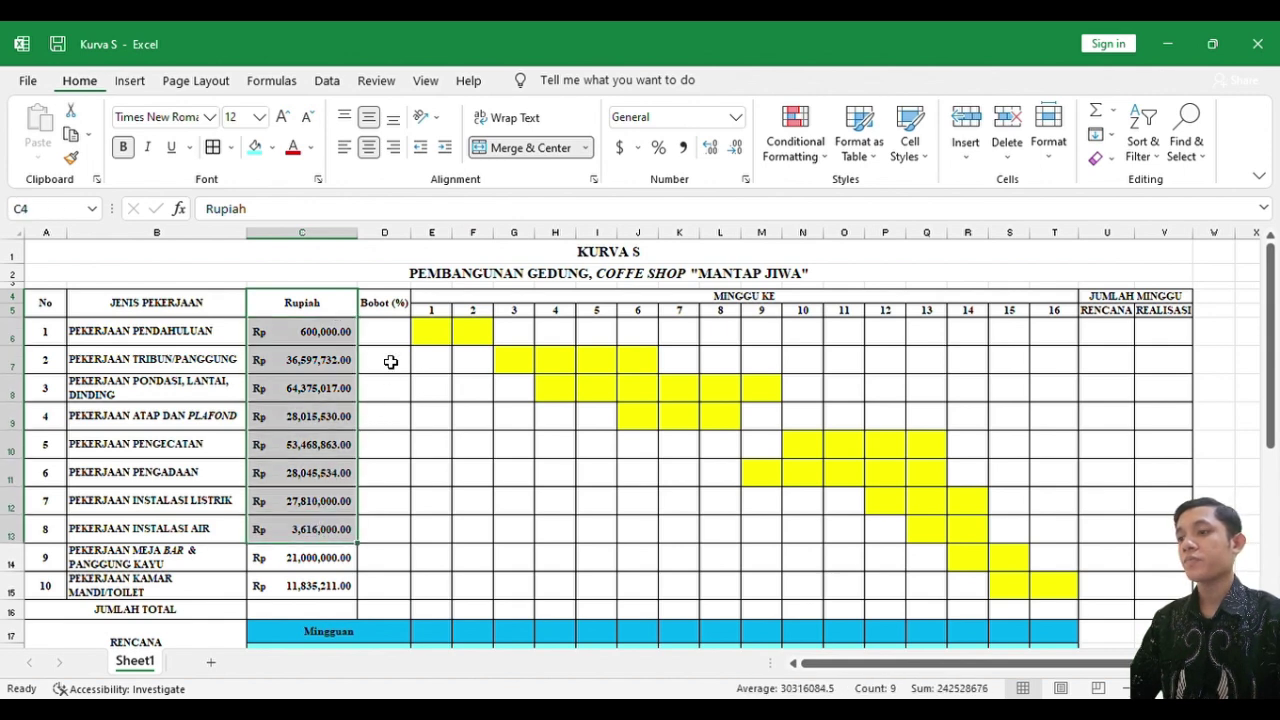
left_click_drag(397, 345, 394, 424)
left_click(468, 388)
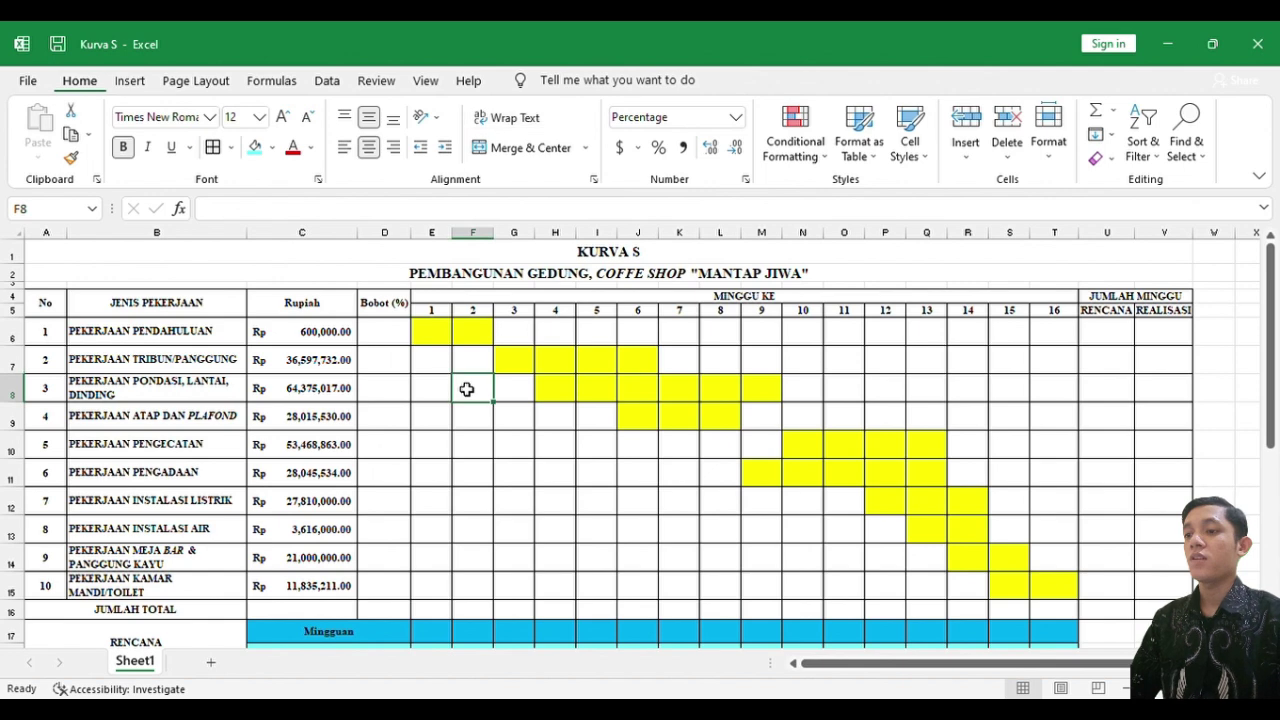
left_click_drag(455, 313, 1088, 432)
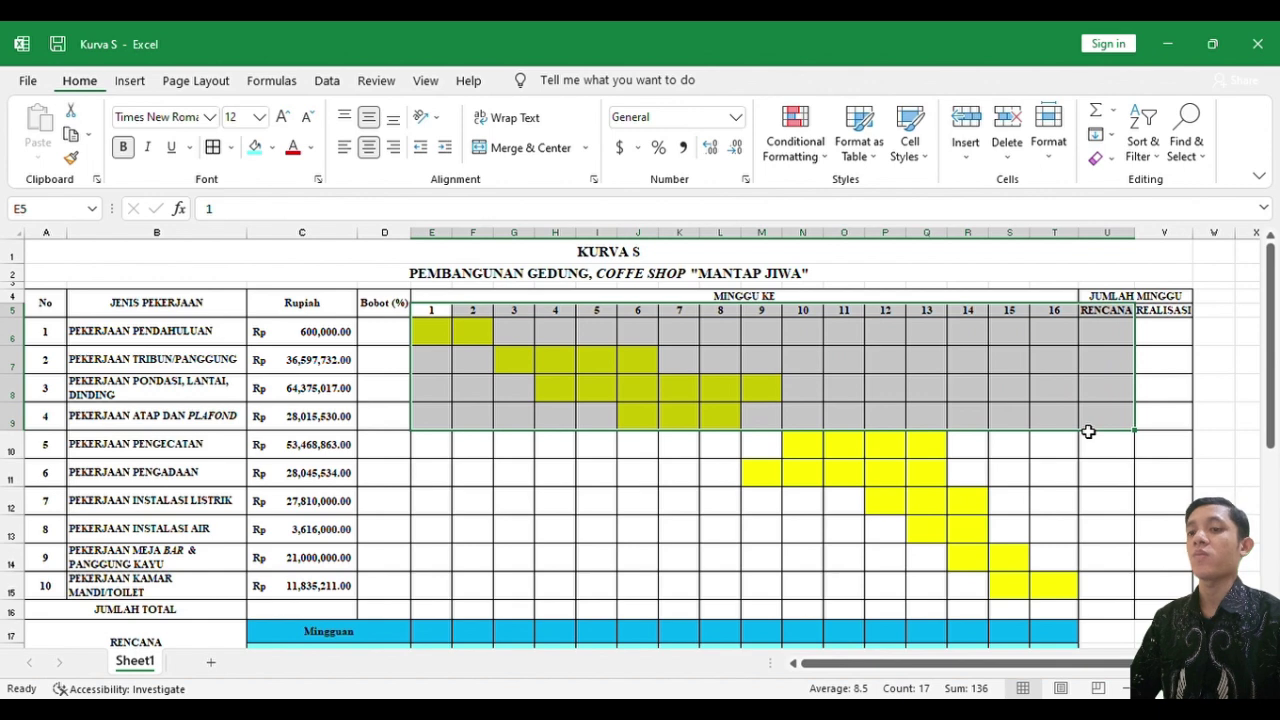
left_click(1010, 426)
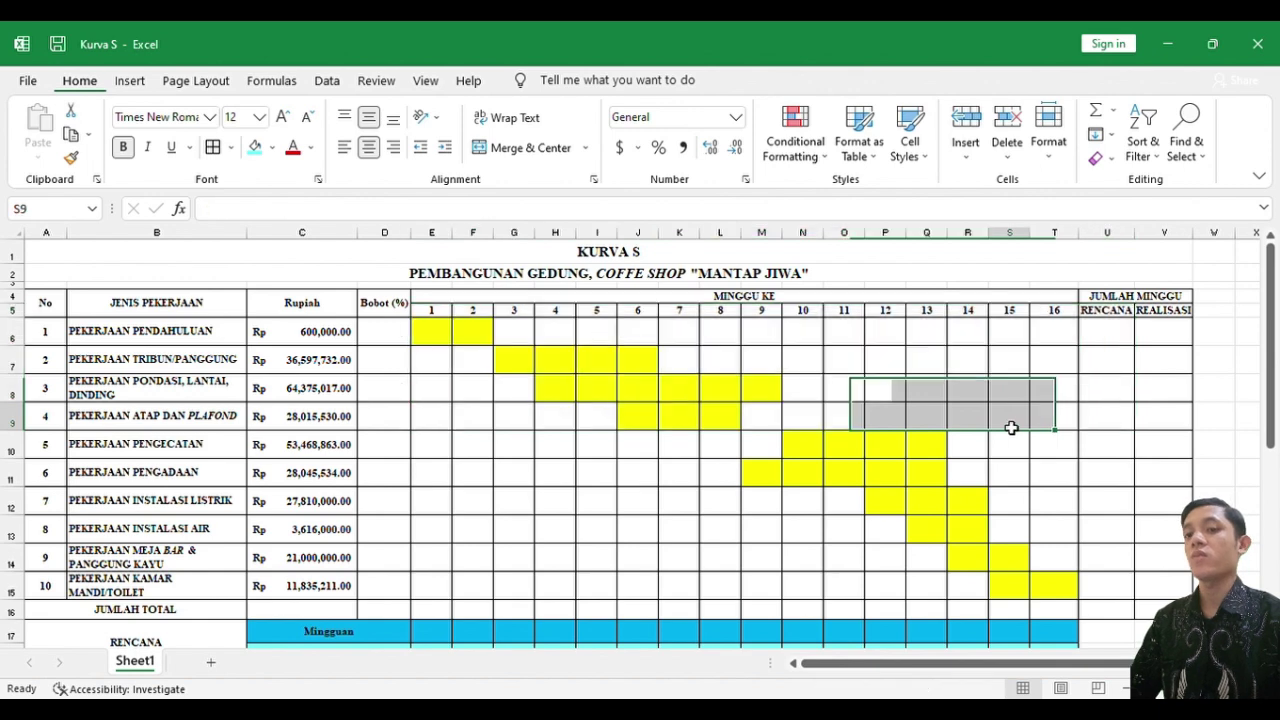
left_click(1105, 360)
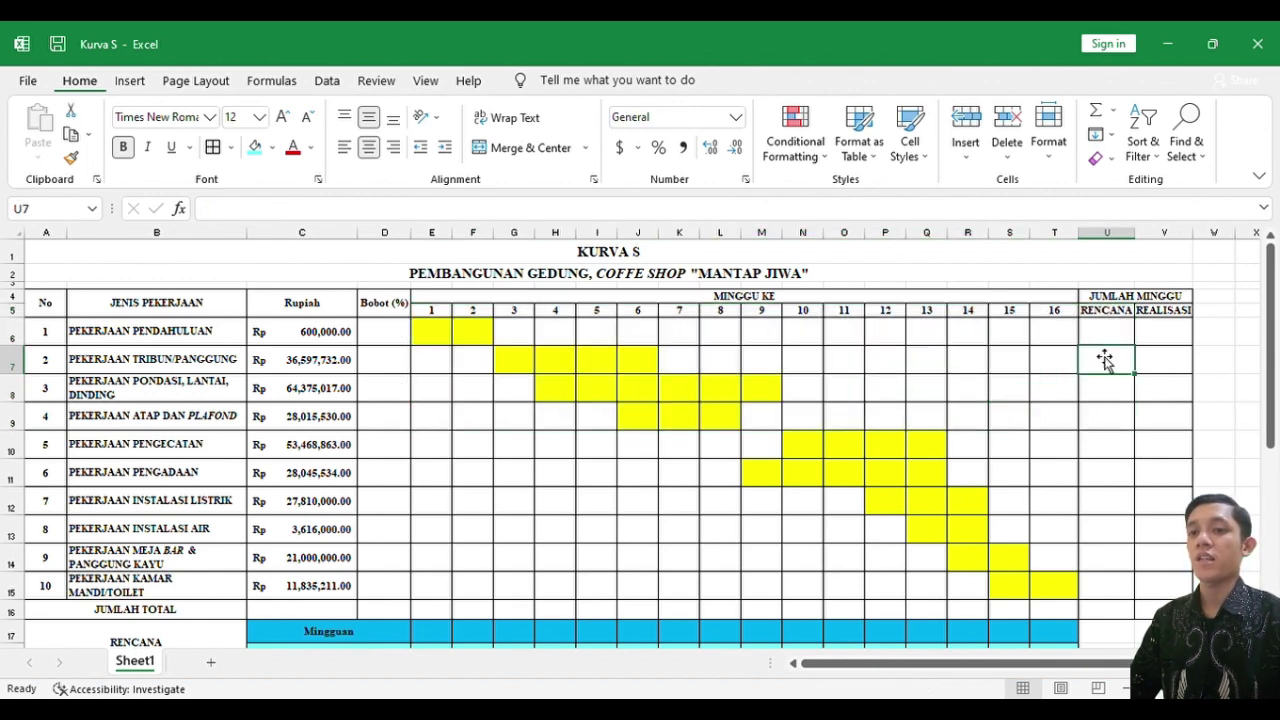
left_click(1158, 370)
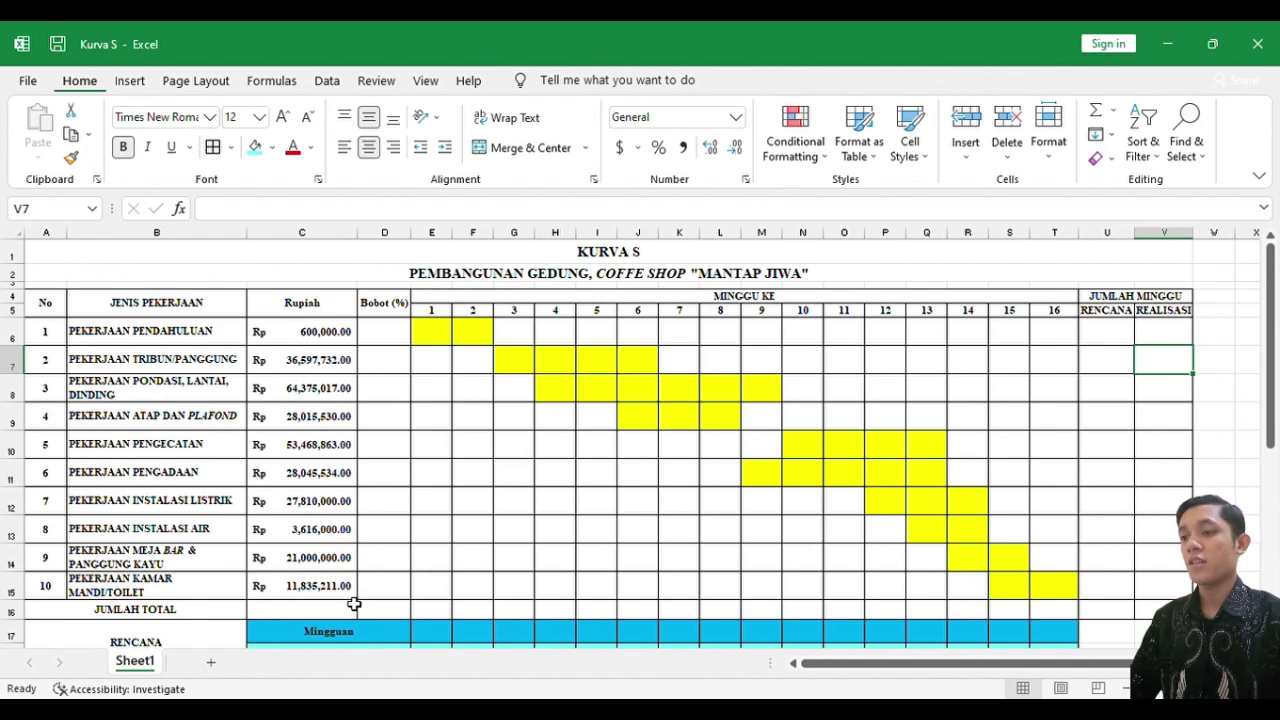
Total the Rupiah costs of all ten work items in the JUMLAH TOTAL cell C16 with =SUM(C6:C15)
left_click(309, 618)
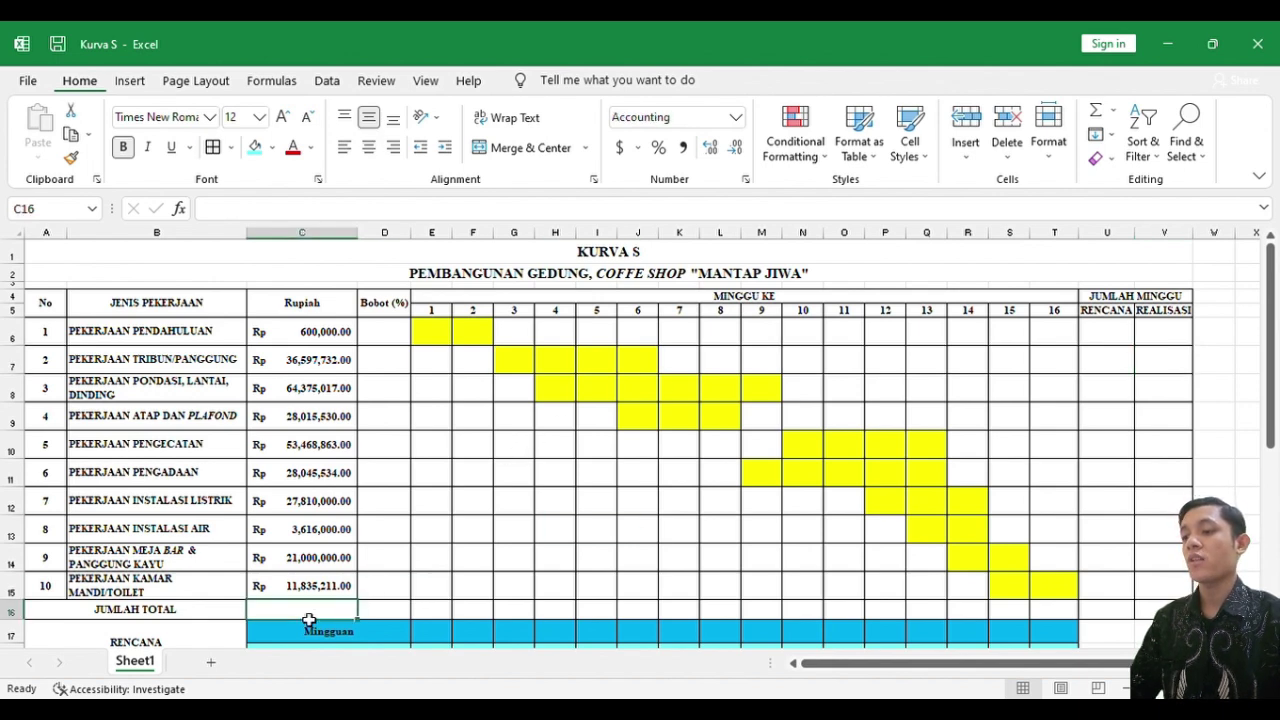
left_click(312, 339)
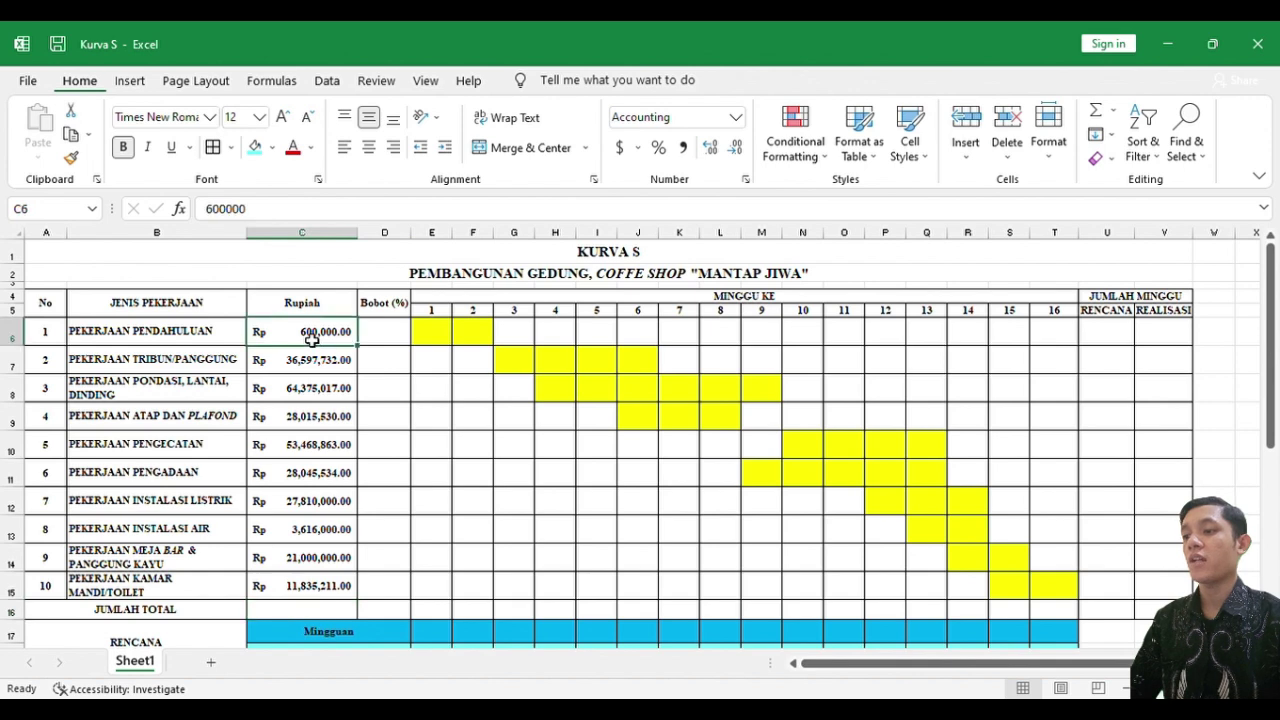
left_click_drag(312, 339, 321, 586)
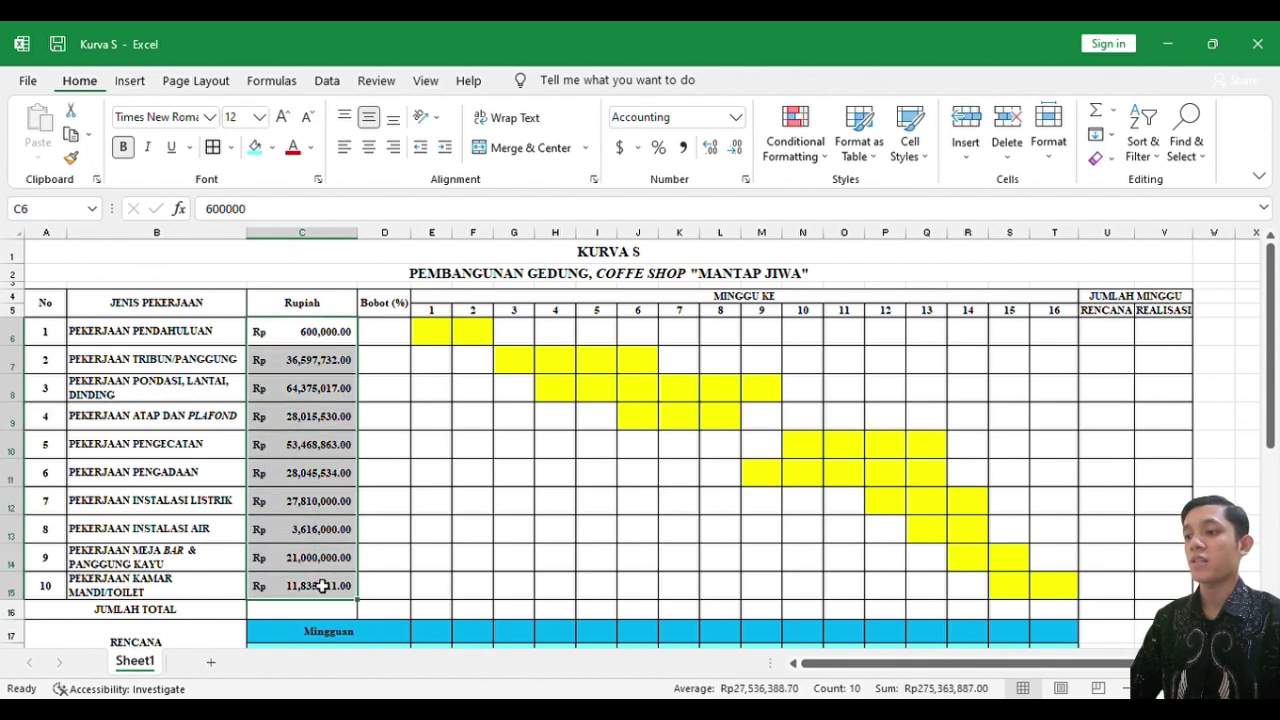
left_click(313, 614)
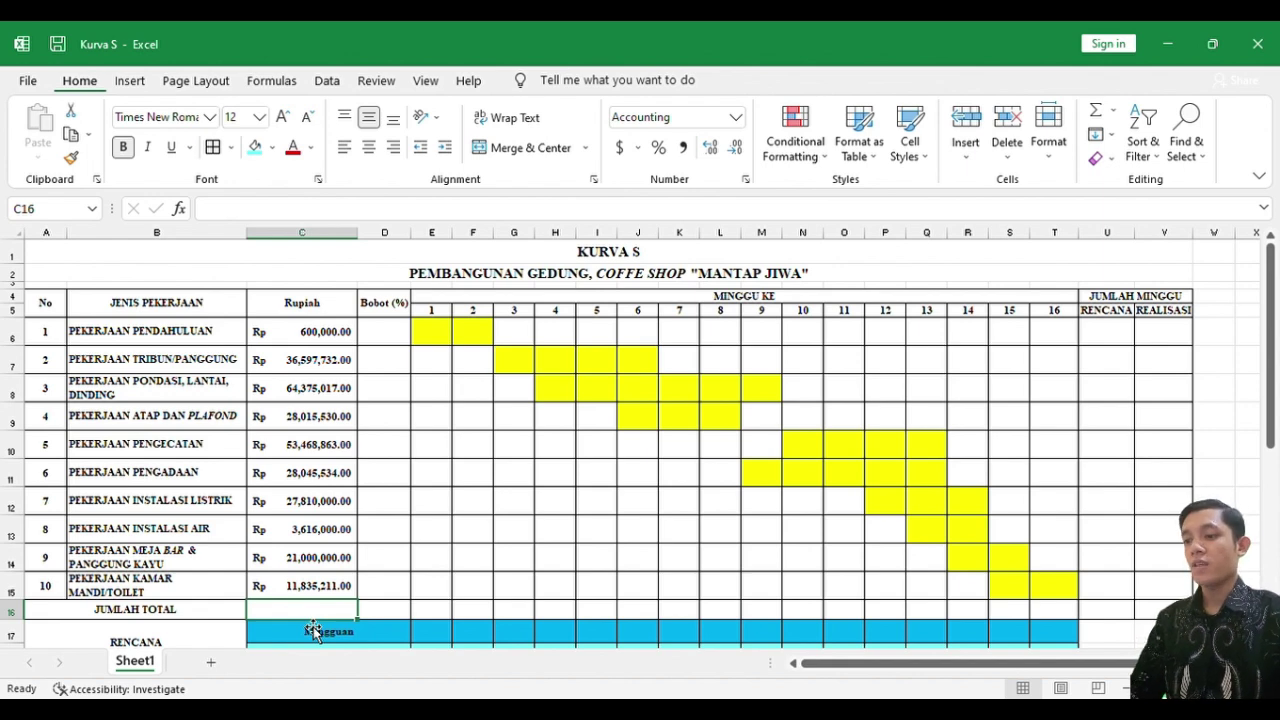
type("=")
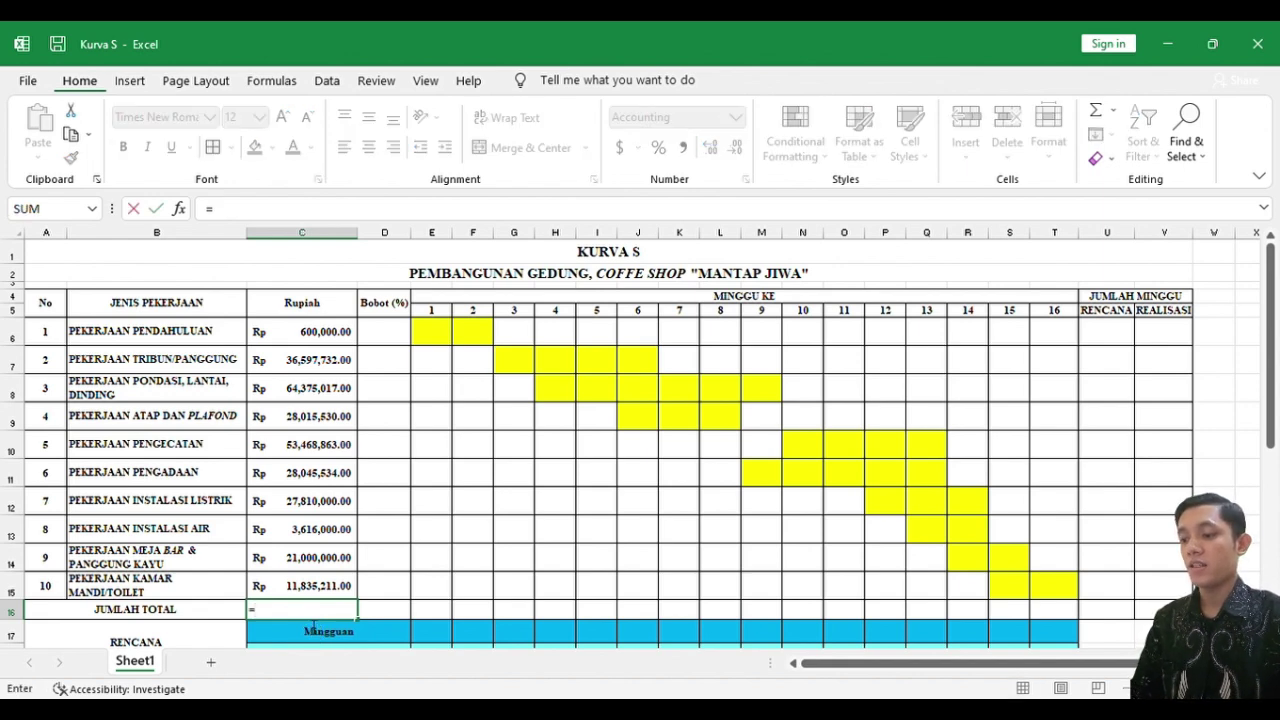
type("sum")
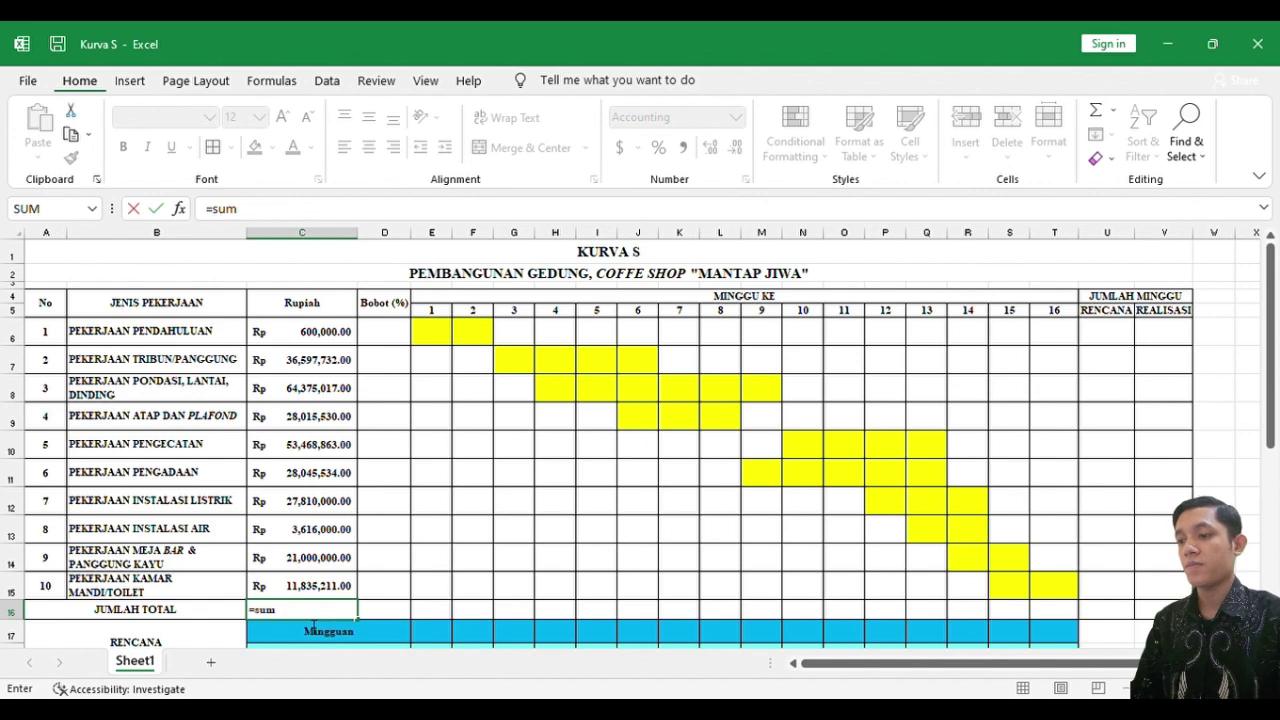
type("(")
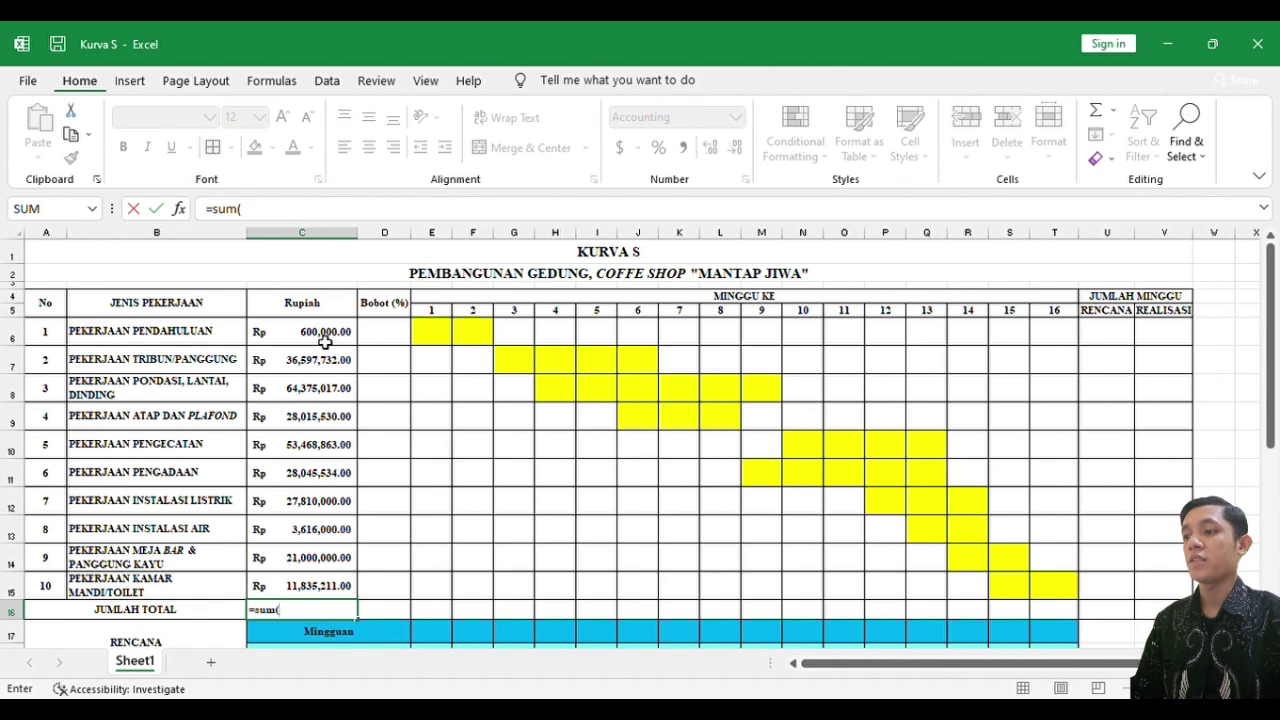
left_click_drag(325, 342, 315, 584)
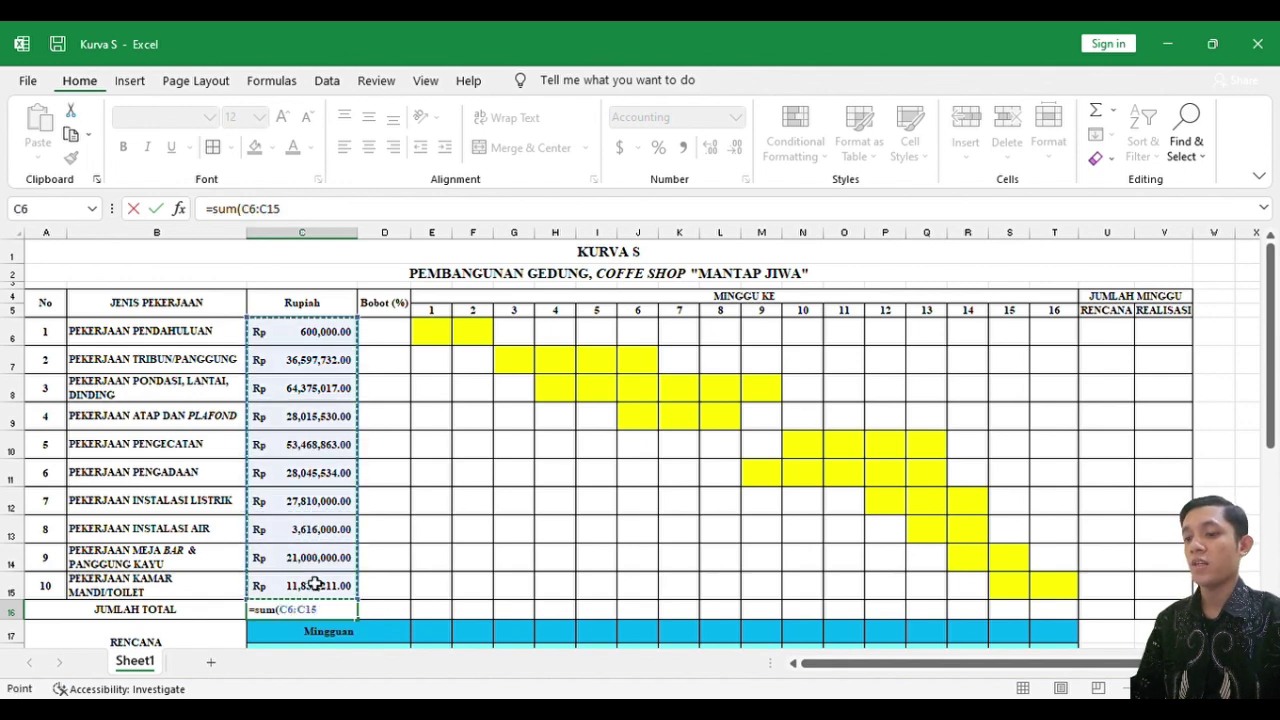
key("Return")
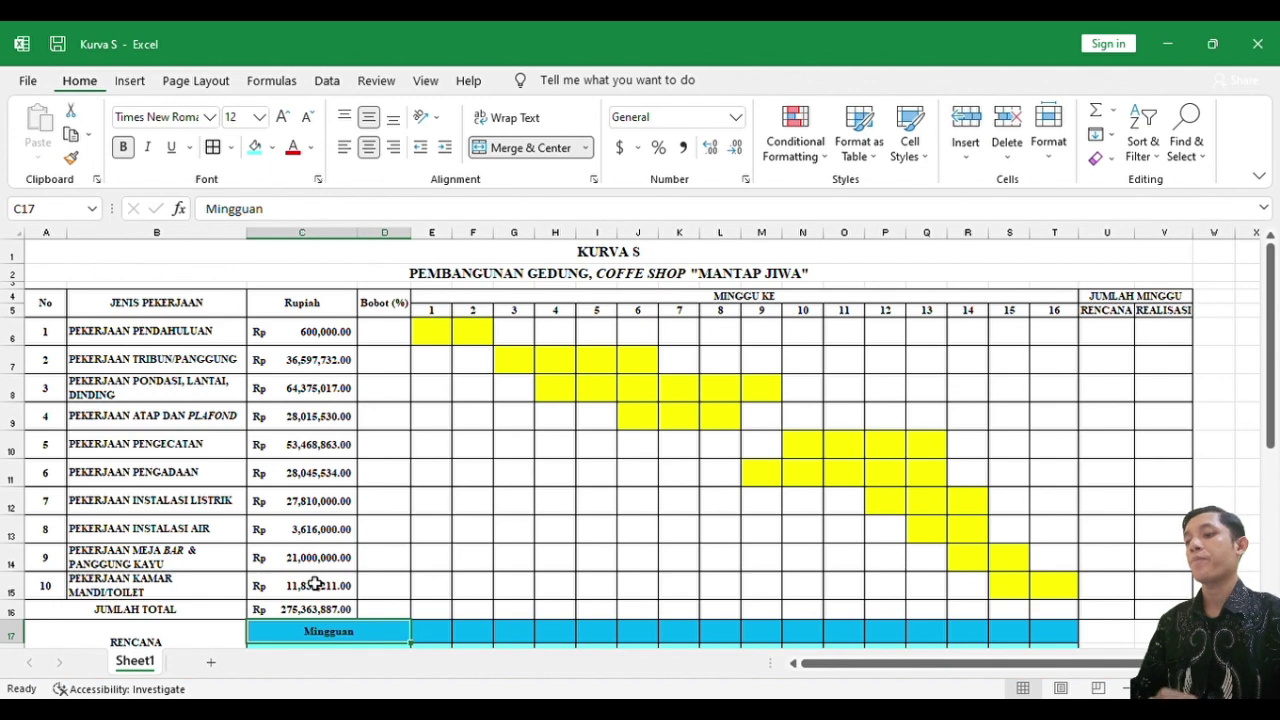
left_click(318, 611)
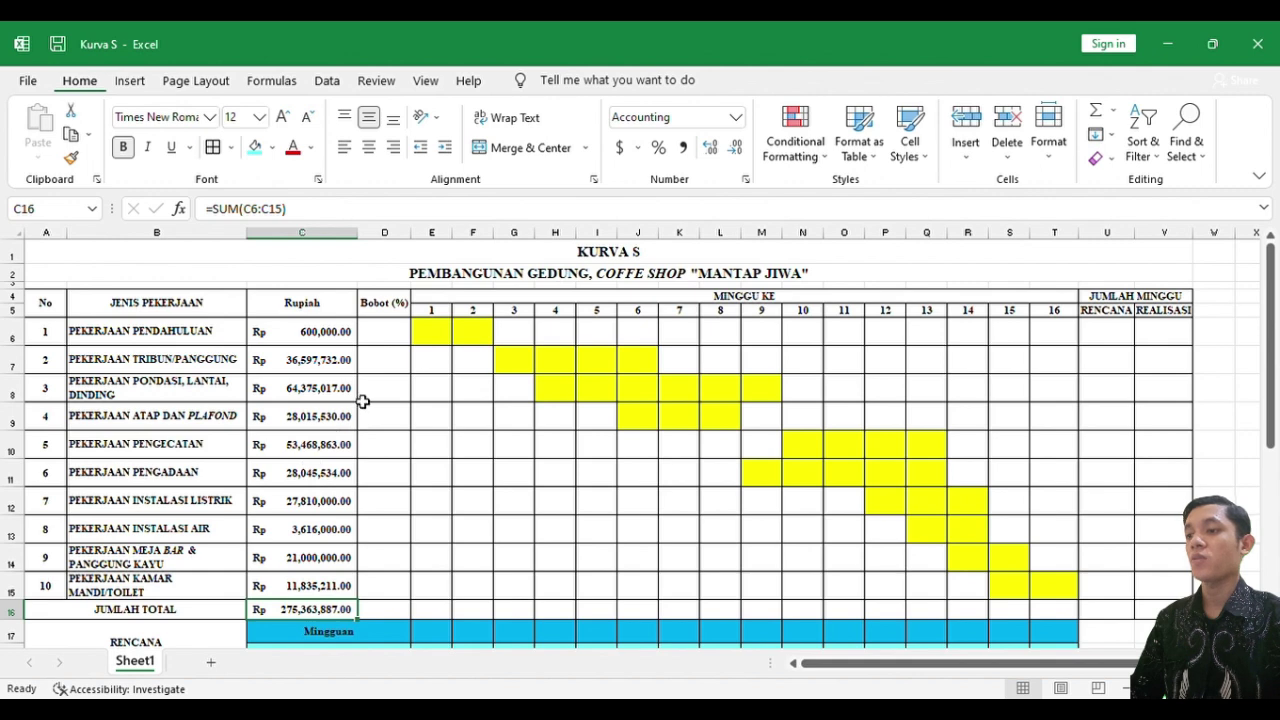
Calculate the Bobot (%) of PEKERJAAN PENDAHULUAN in D6 by dividing its cost by the total, =C6/C16
left_click(390, 343)
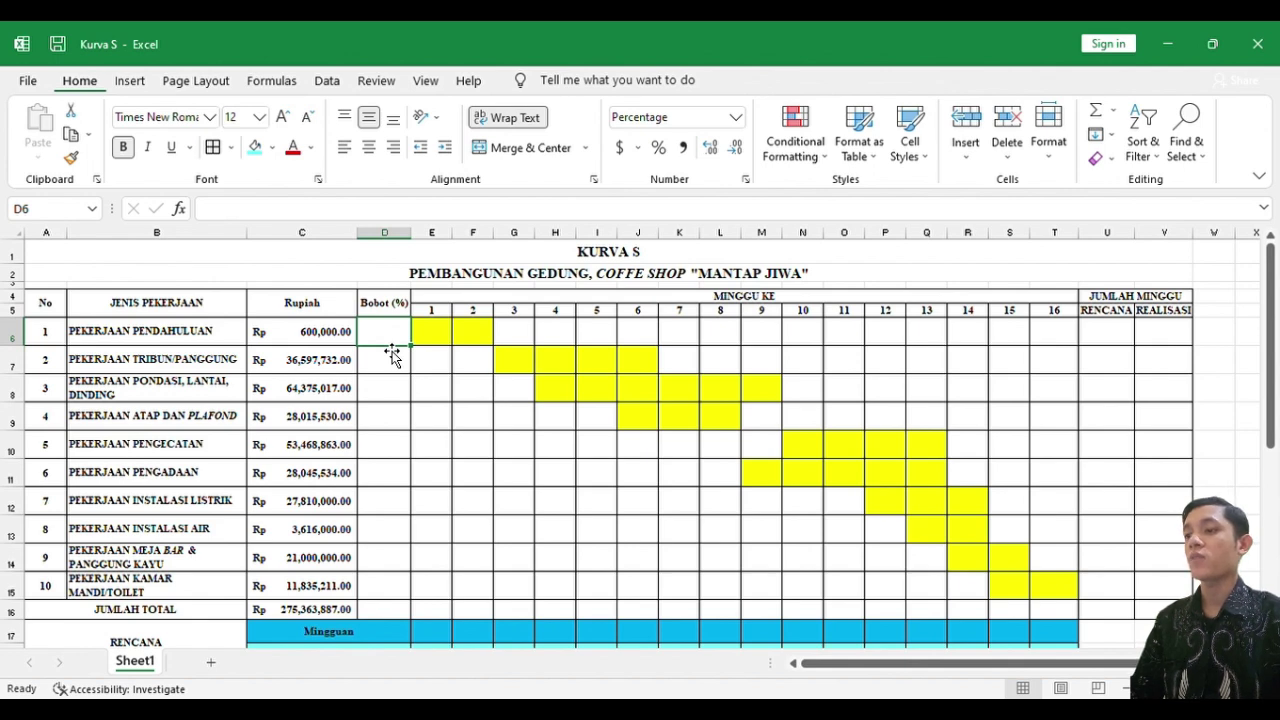
left_click(317, 344)
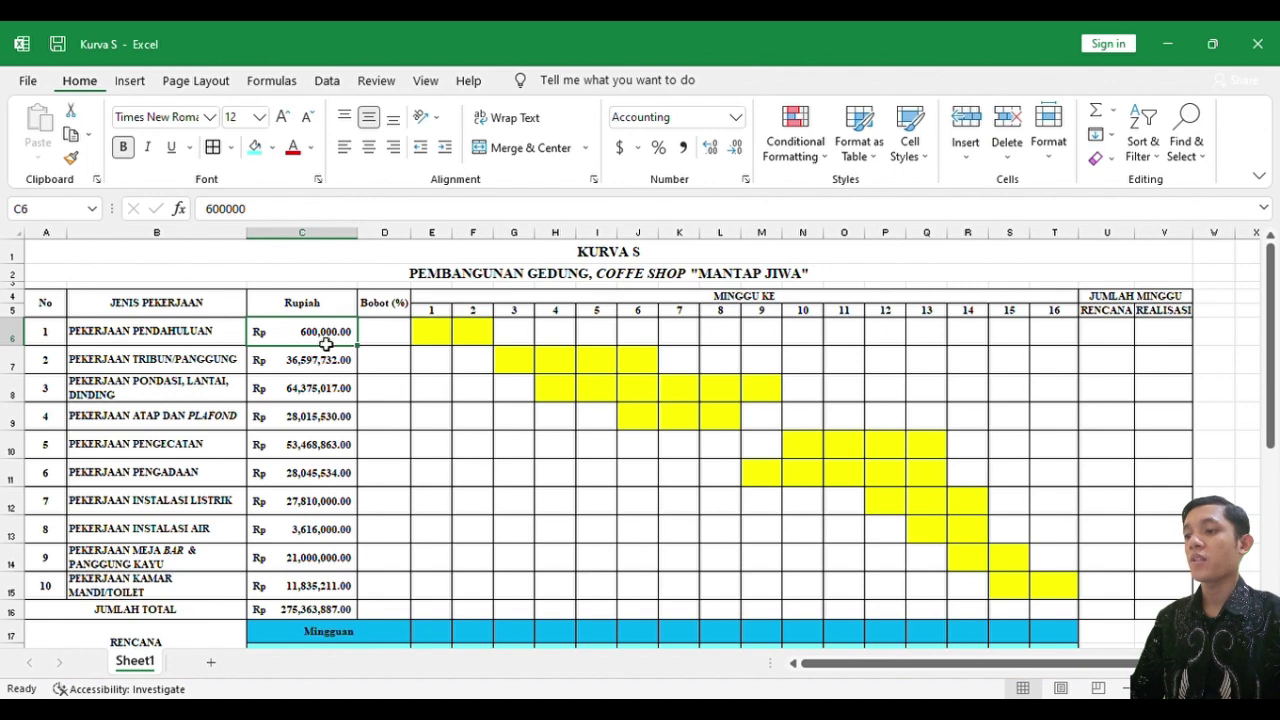
left_click(316, 617)
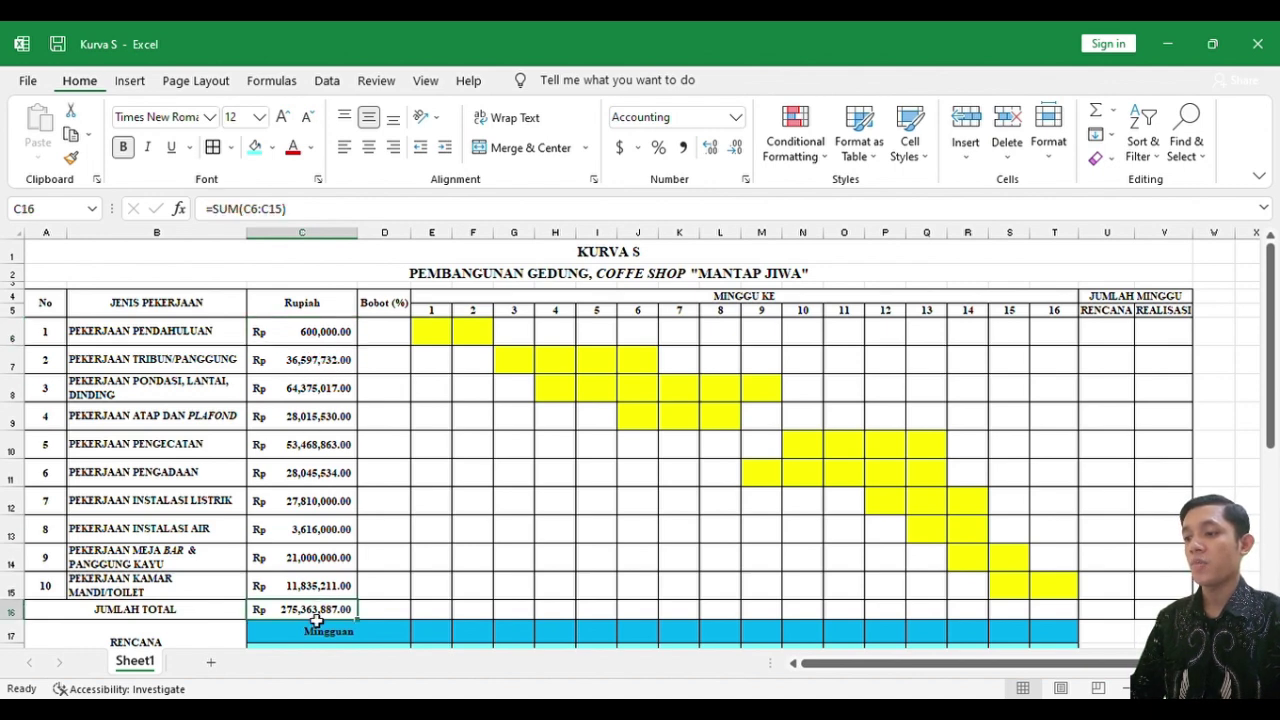
left_click(391, 336)
type("=")
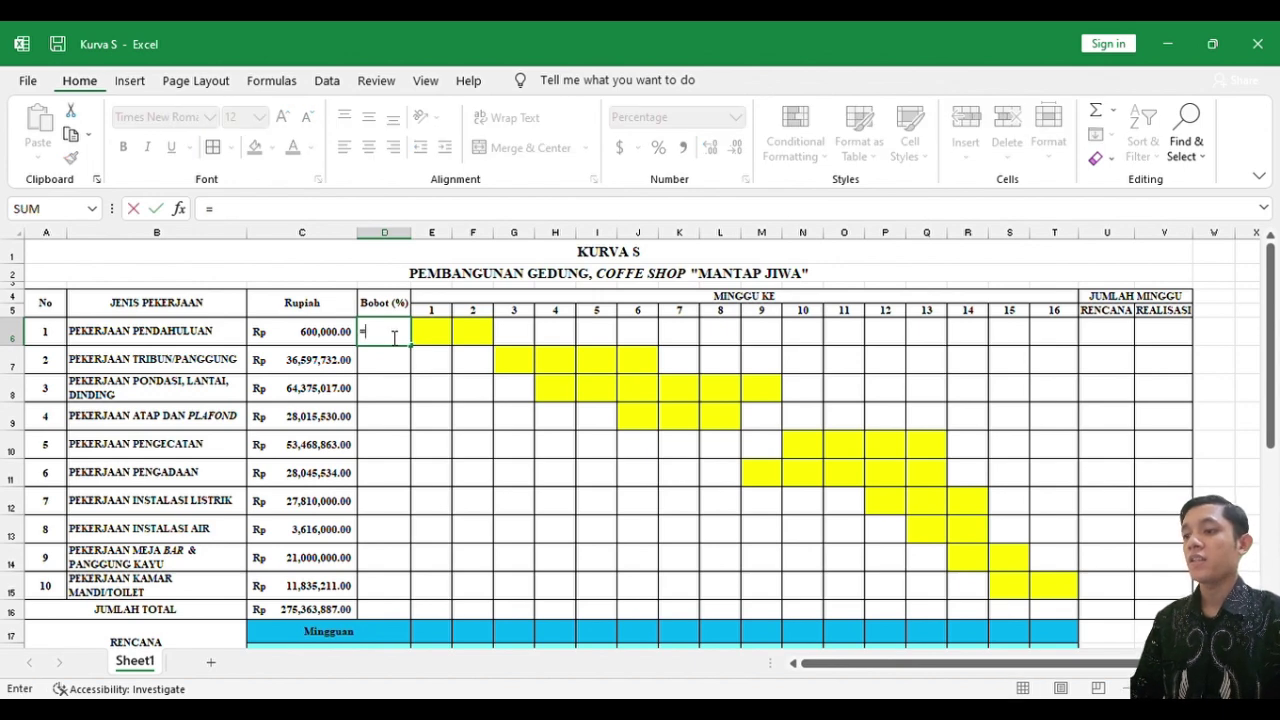
left_click(295, 339)
type("/")
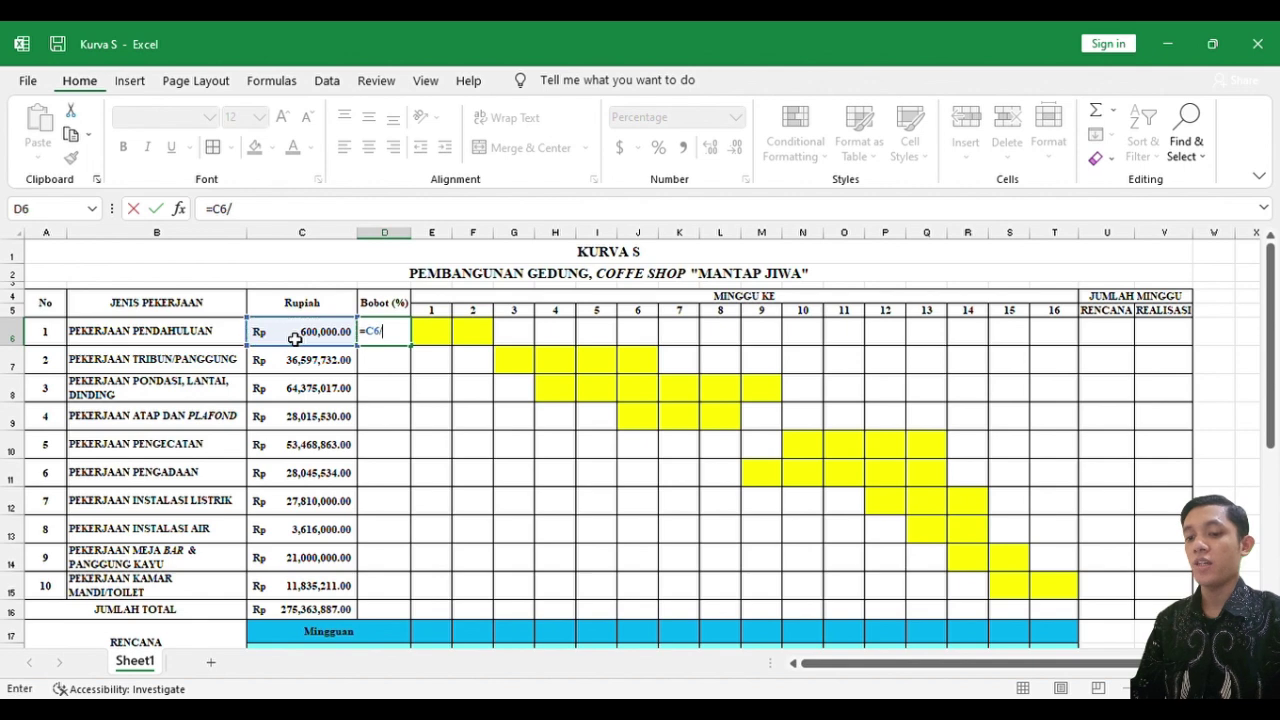
left_click(314, 612)
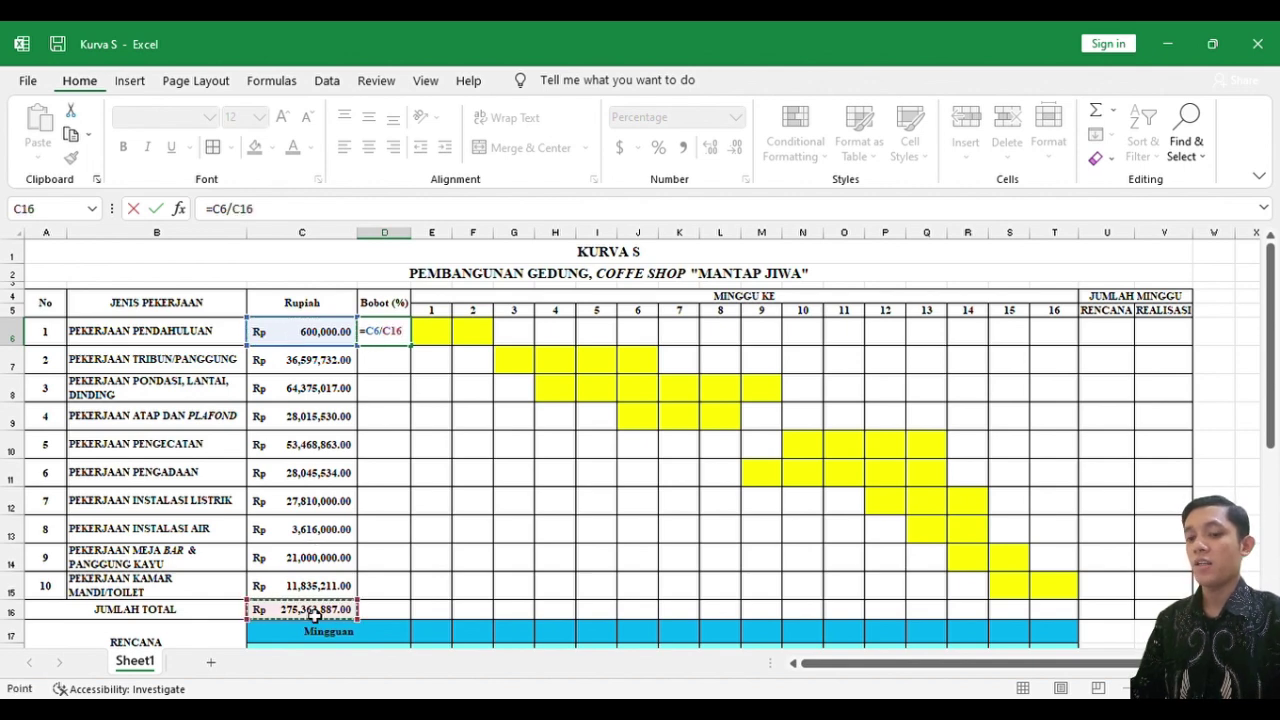
key("Return")
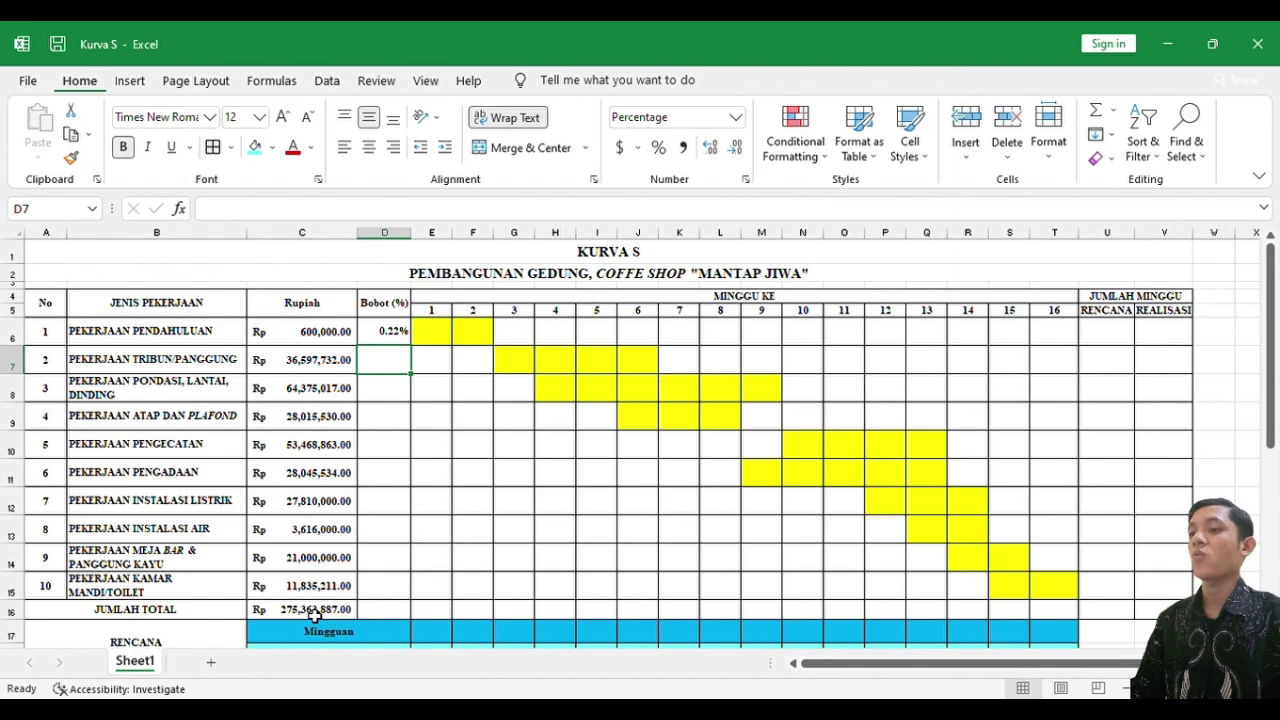
Make the total's reference absolute in the D6 weight formula, so it reads =C6/$C$16
left_click(399, 339)
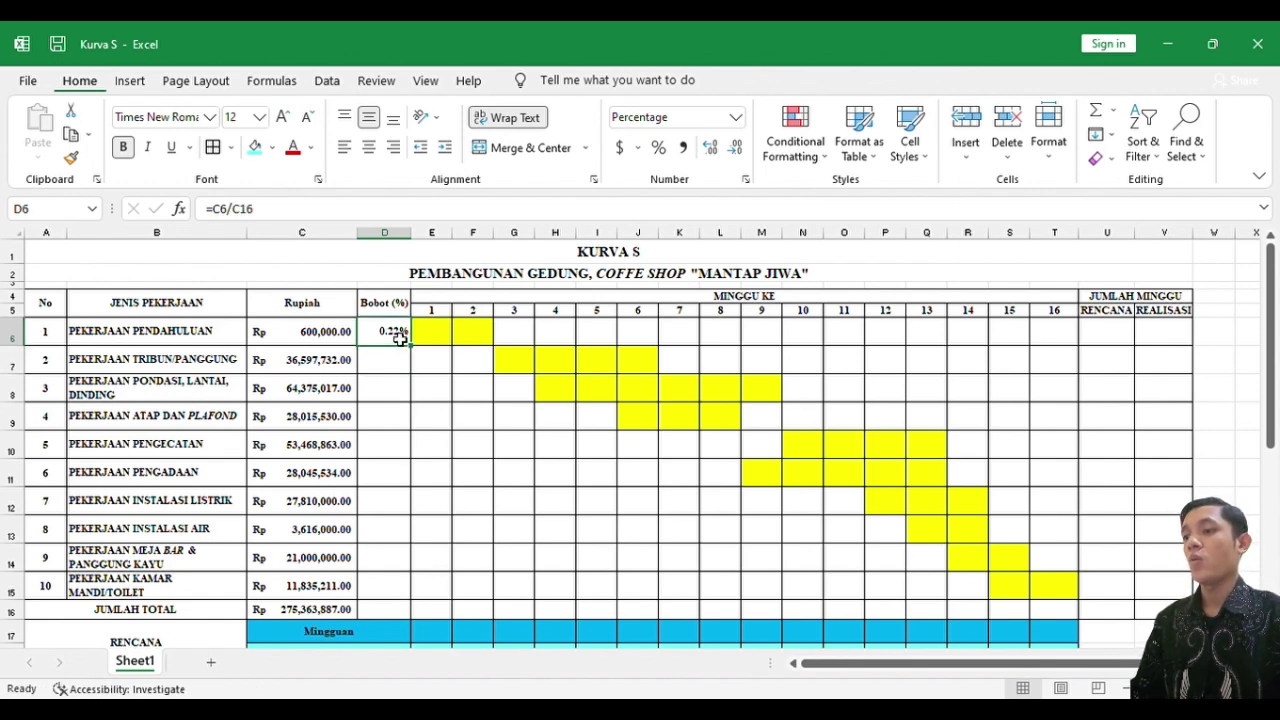
left_click(398, 367)
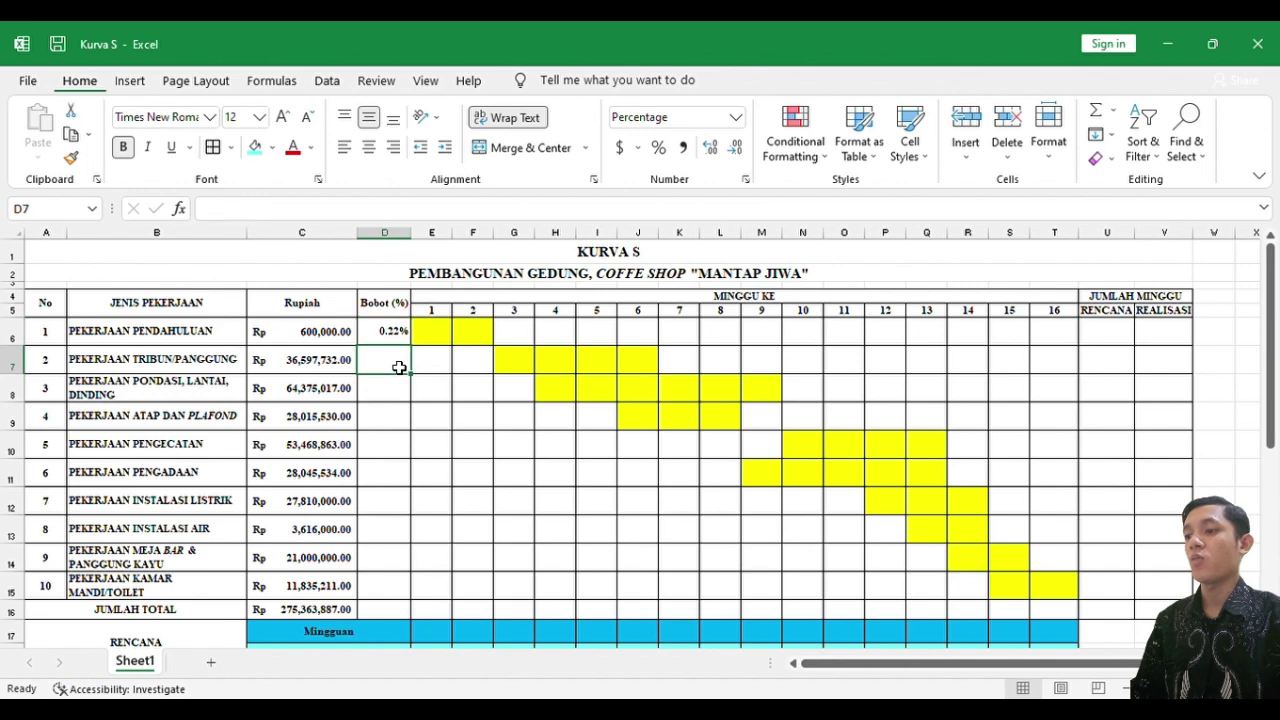
left_click(388, 597)
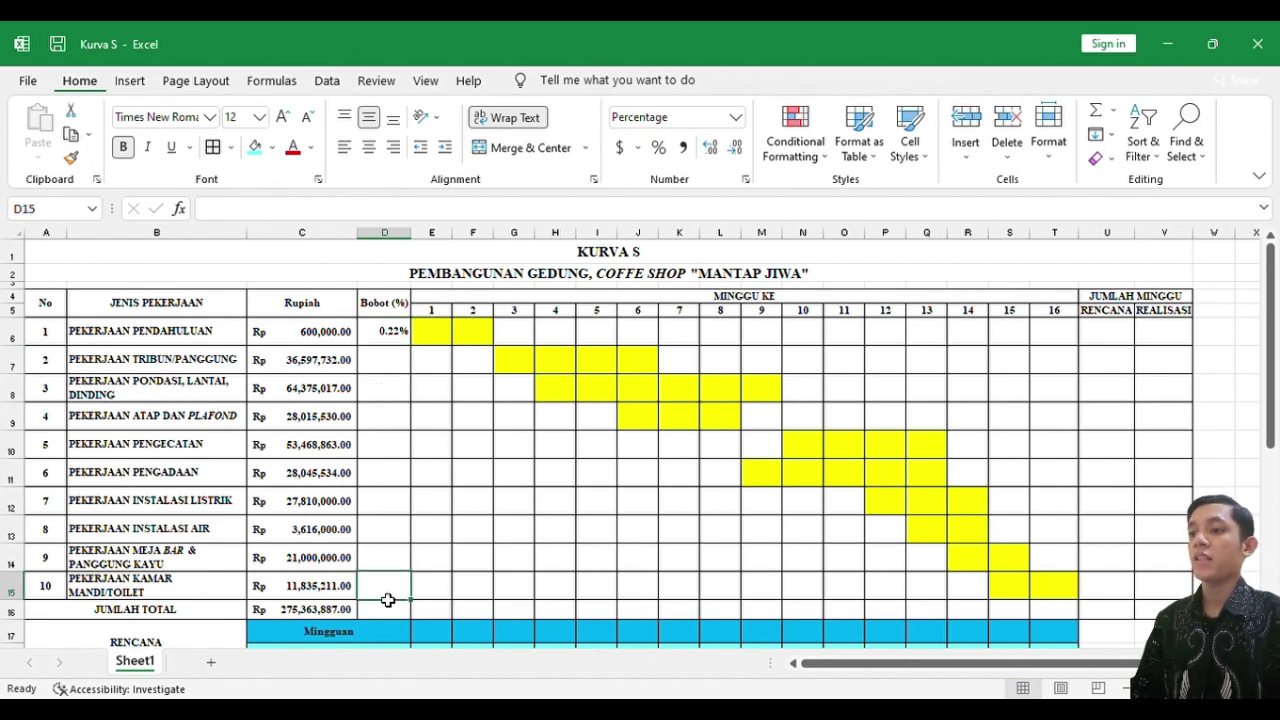
left_click(396, 340)
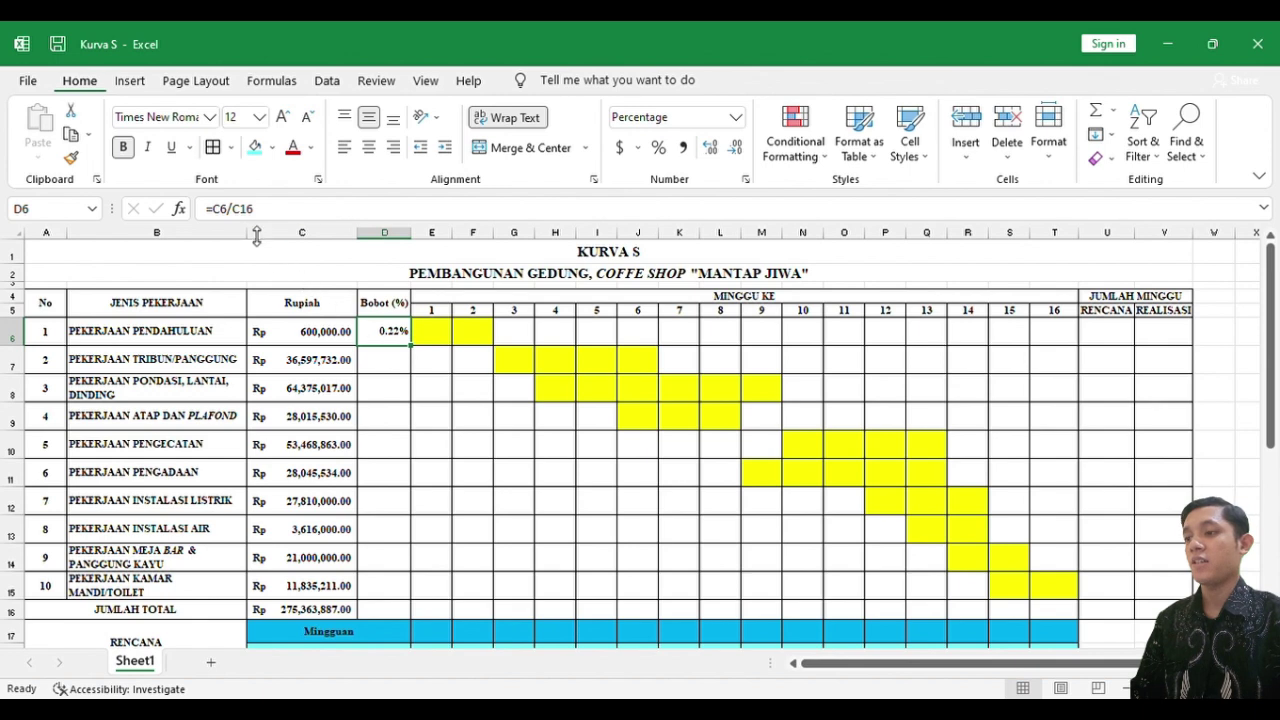
left_click(256, 218)
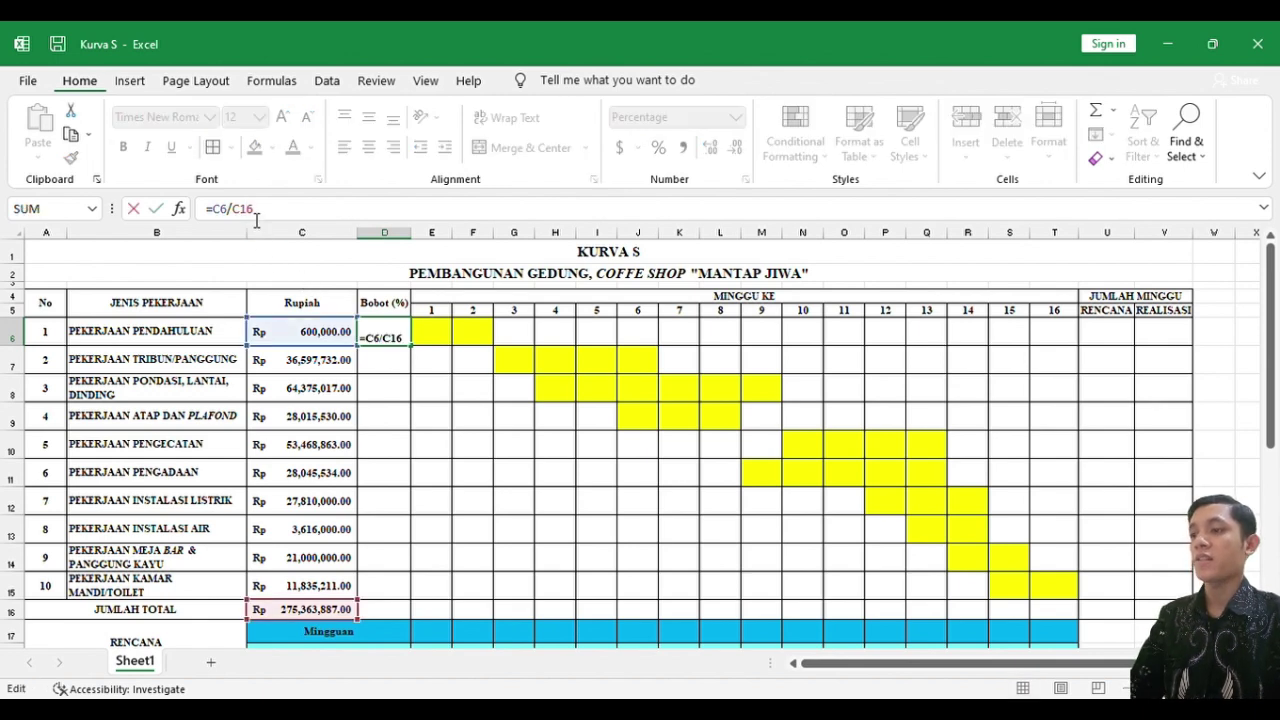
key("F4")
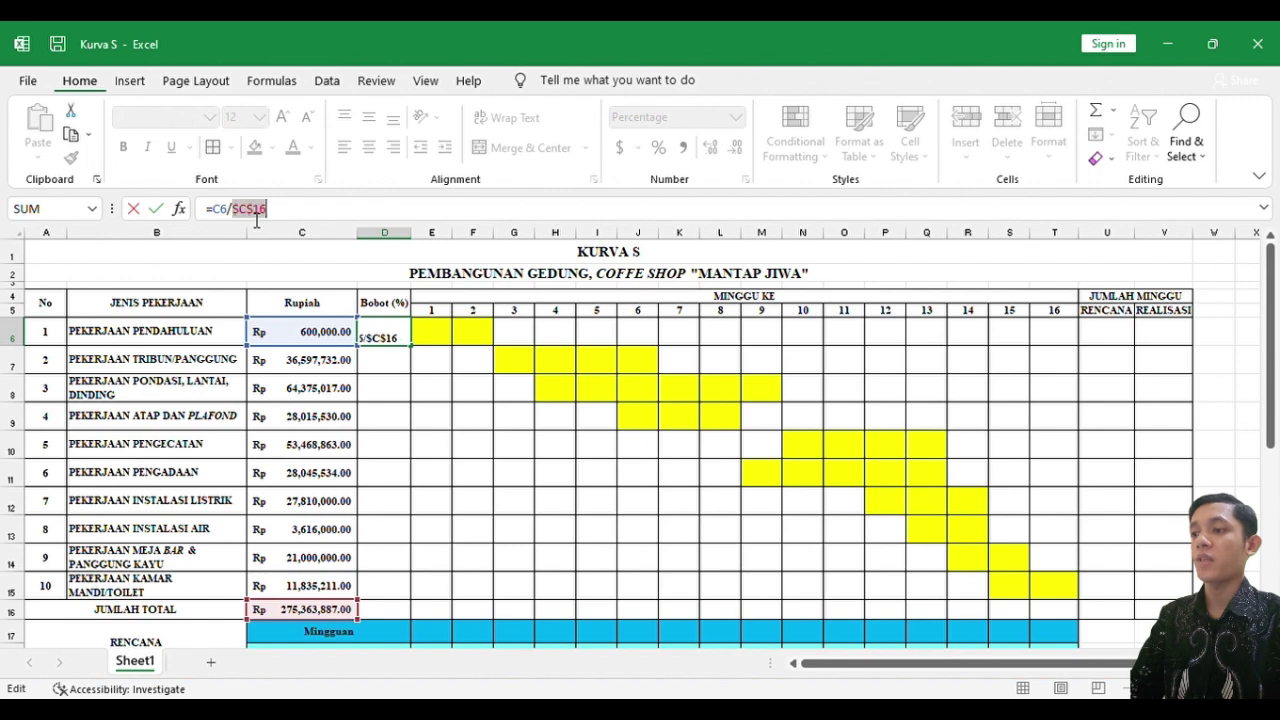
key("Return")
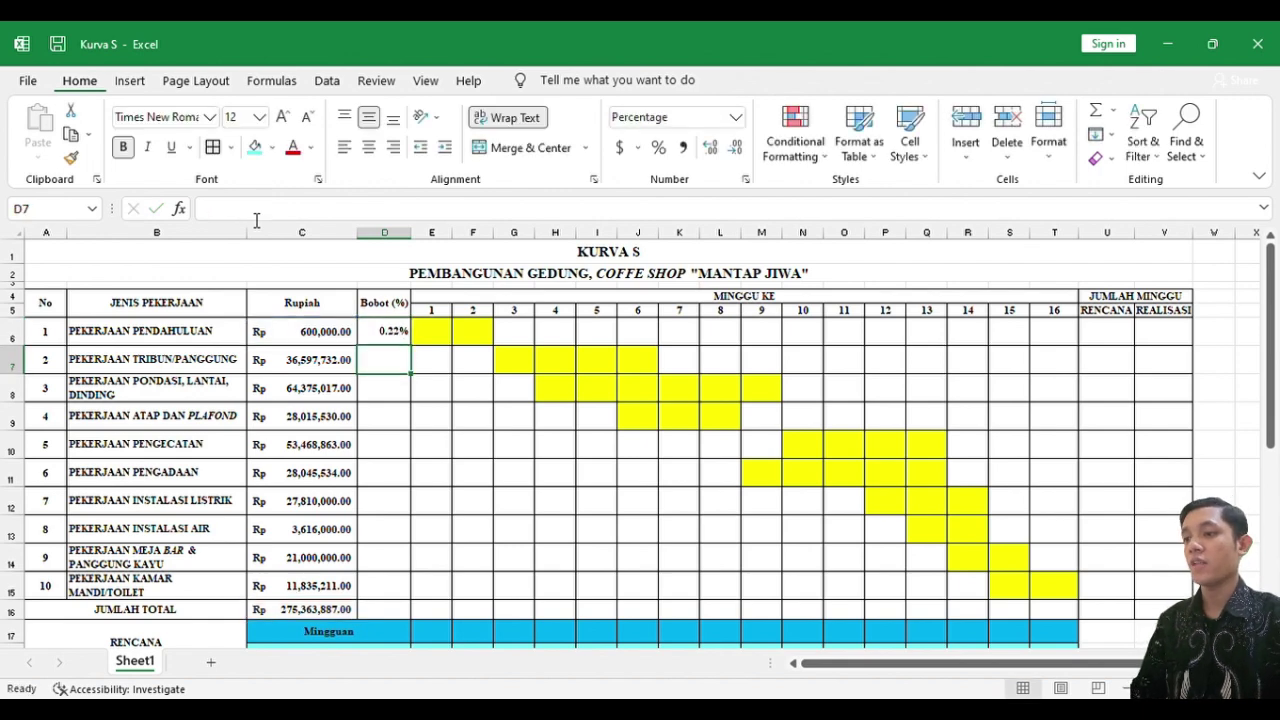
Copy the D6 weight formula down the Bobot (%) column through the JUMLAH TOTAL row, cell D16
left_click(398, 340)
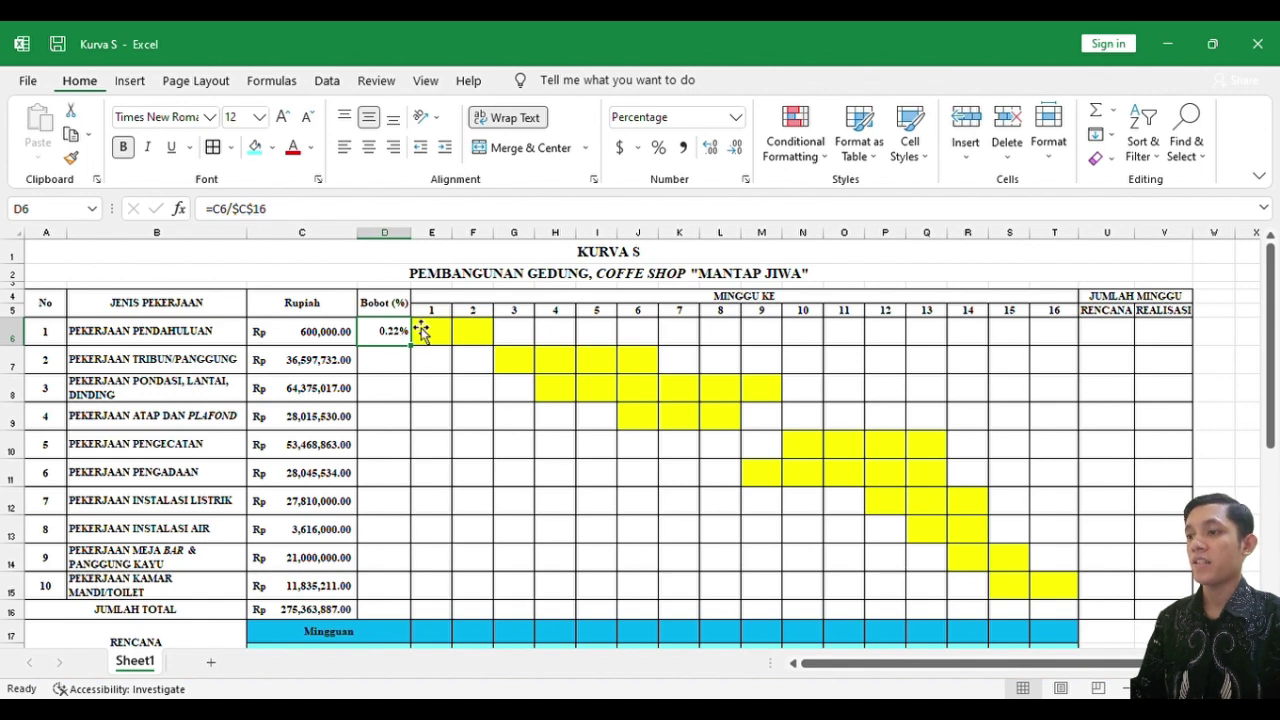
left_click(396, 370)
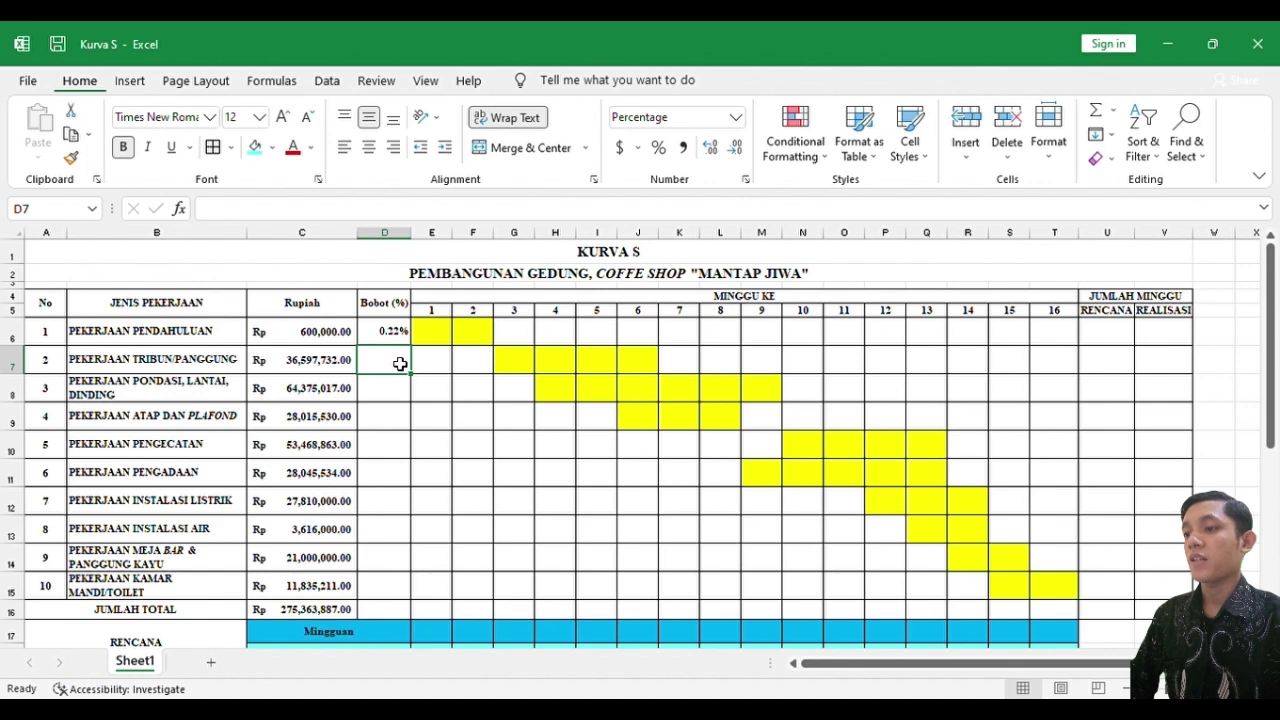
left_click(394, 340)
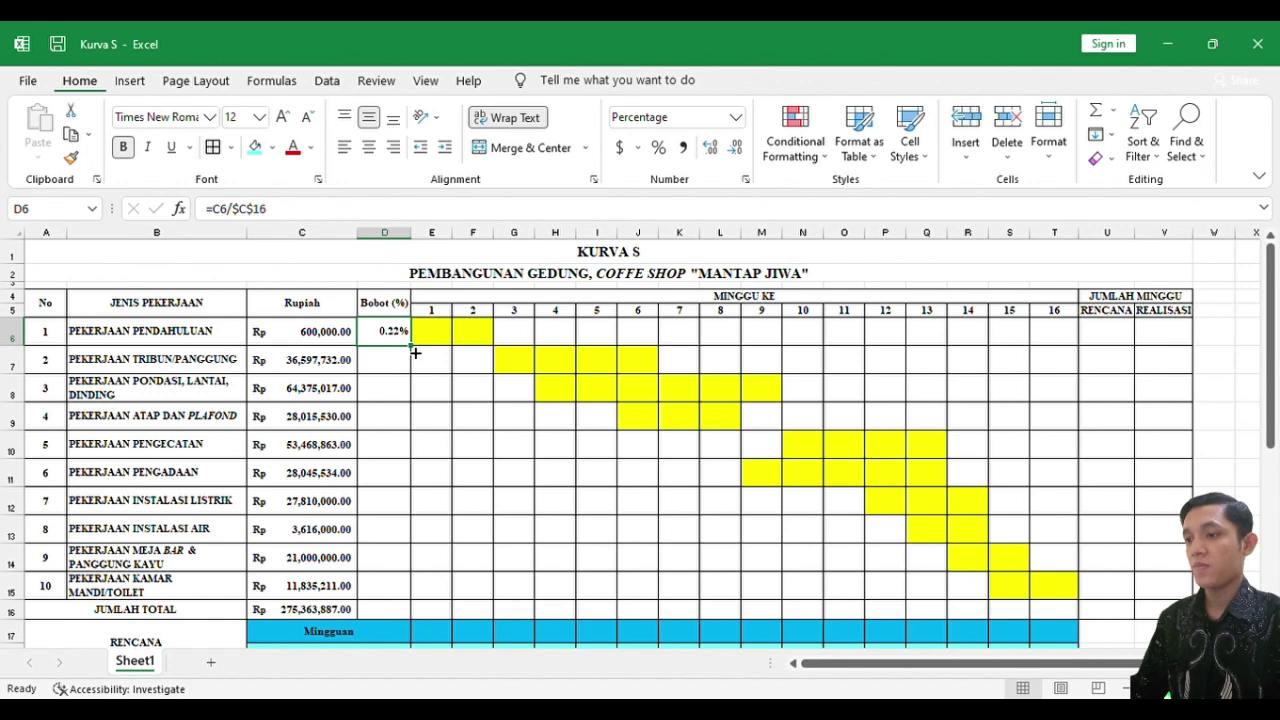
left_click_drag(415, 352, 406, 620)
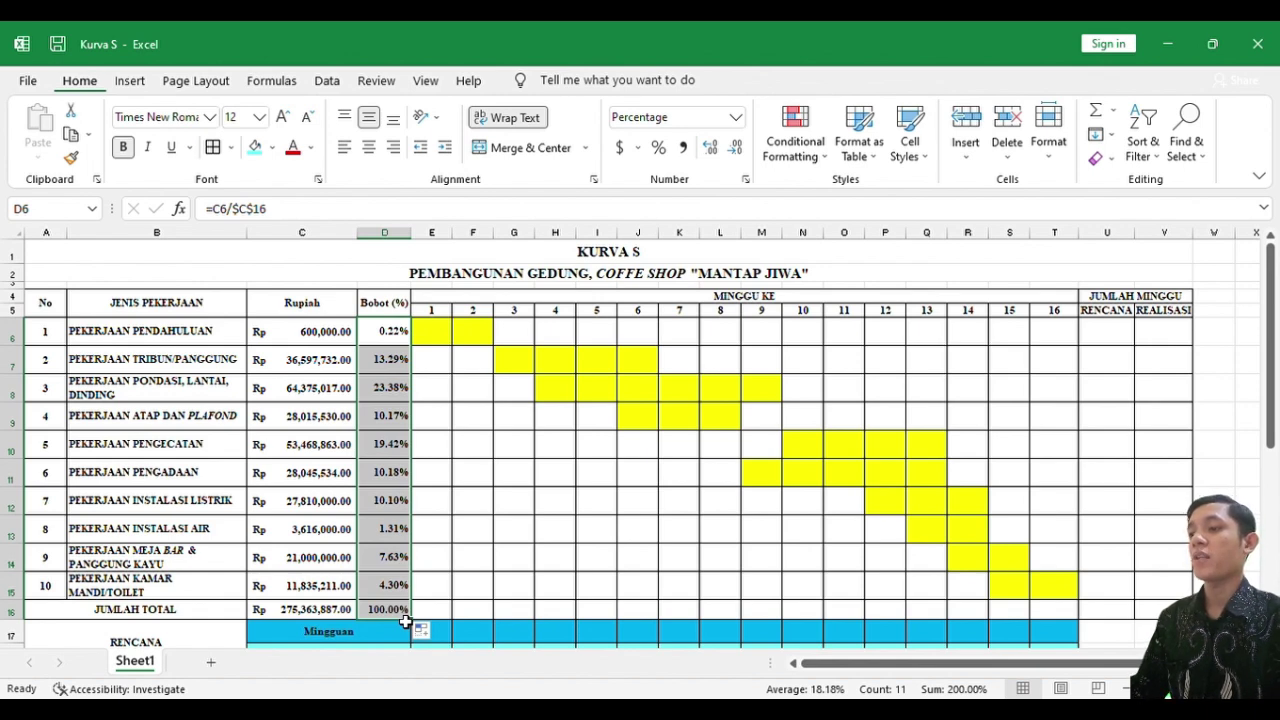
left_click(431, 556)
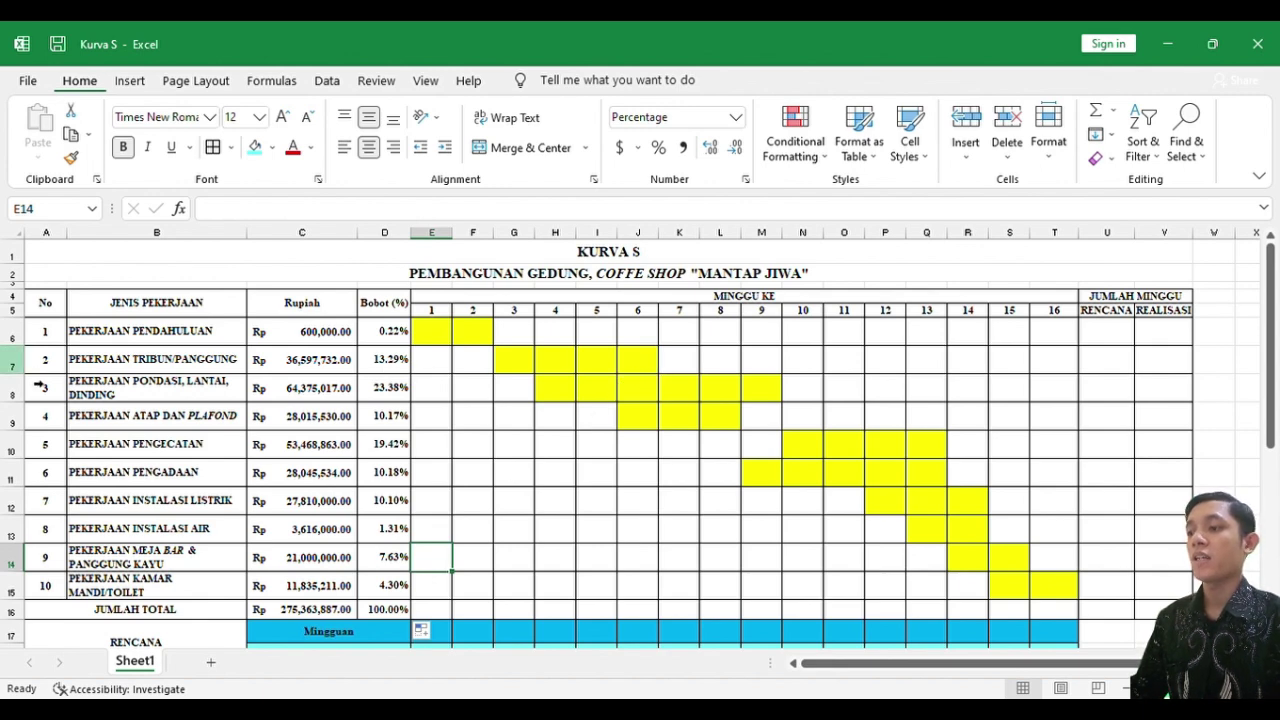
Examine the yellow-marked weeks of the work items, especially those of PEKERJAAN PENDAHULUAN and PEKERJAAN TRIBUN/PANGGUNG
left_click(25, 343)
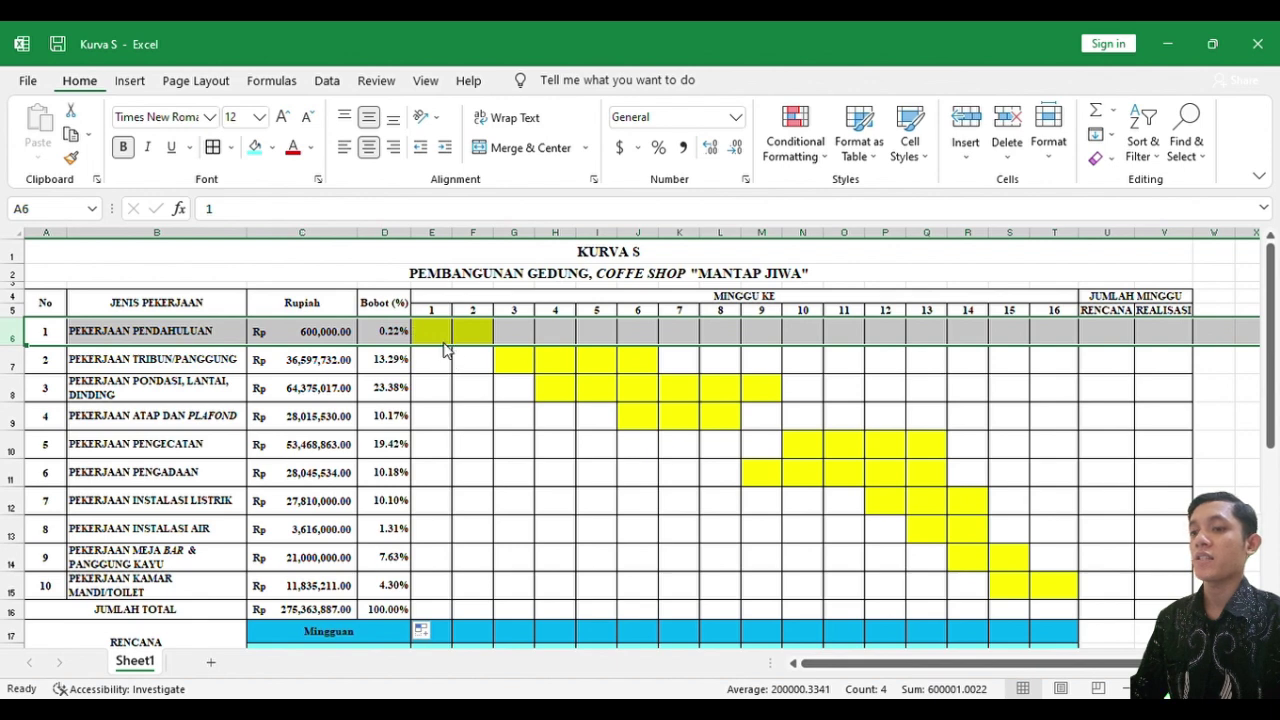
left_click(585, 363)
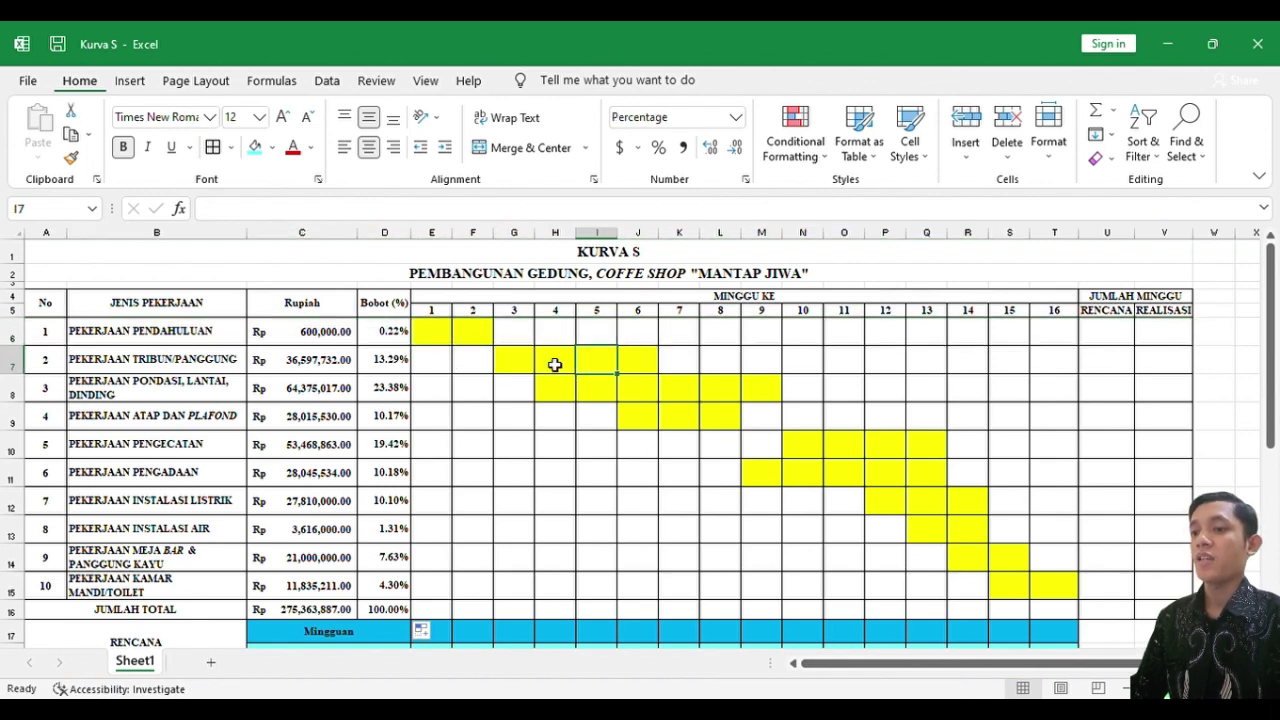
left_click_drag(443, 343, 1042, 590)
left_click(737, 428)
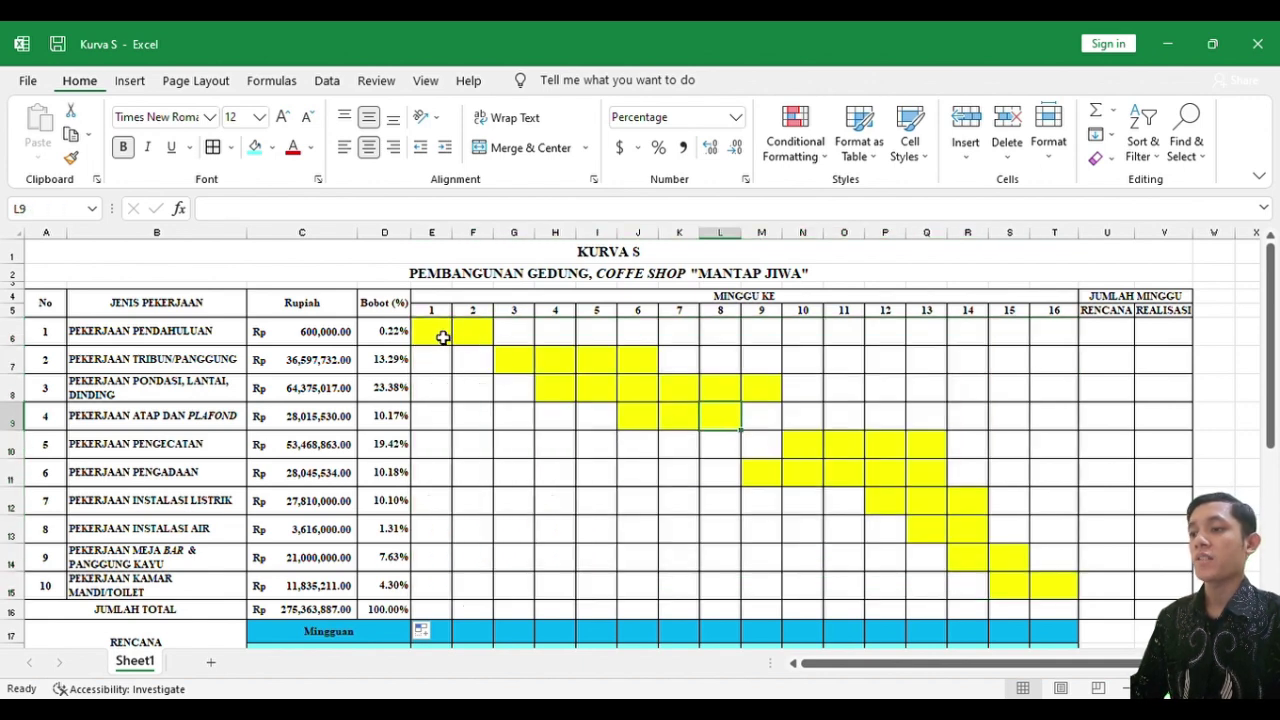
left_click(16, 342)
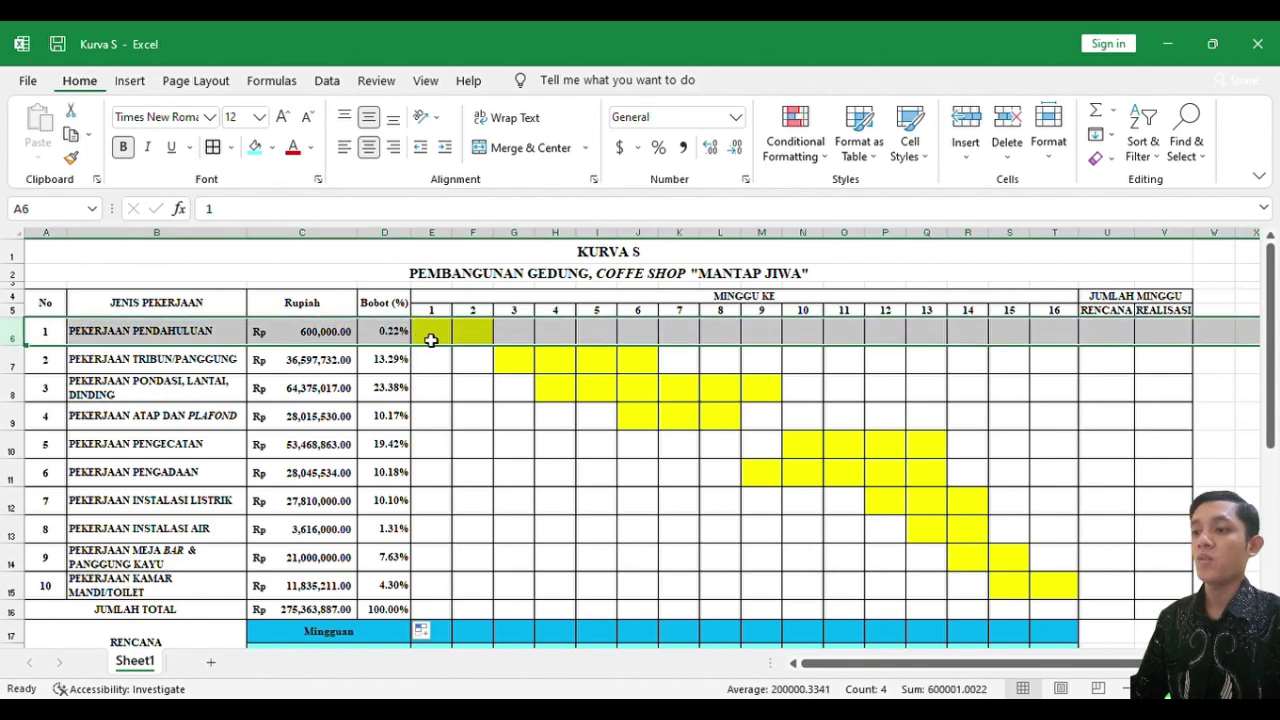
left_click(477, 377)
left_click(440, 340)
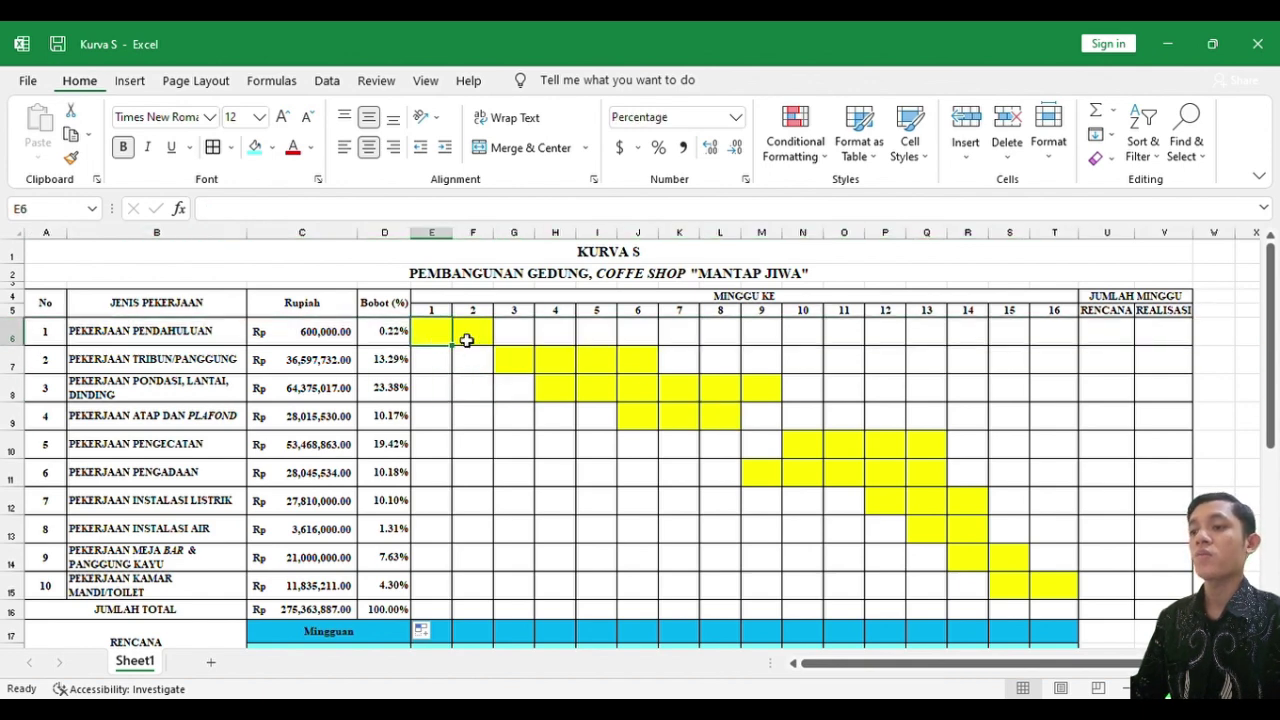
left_click(470, 340)
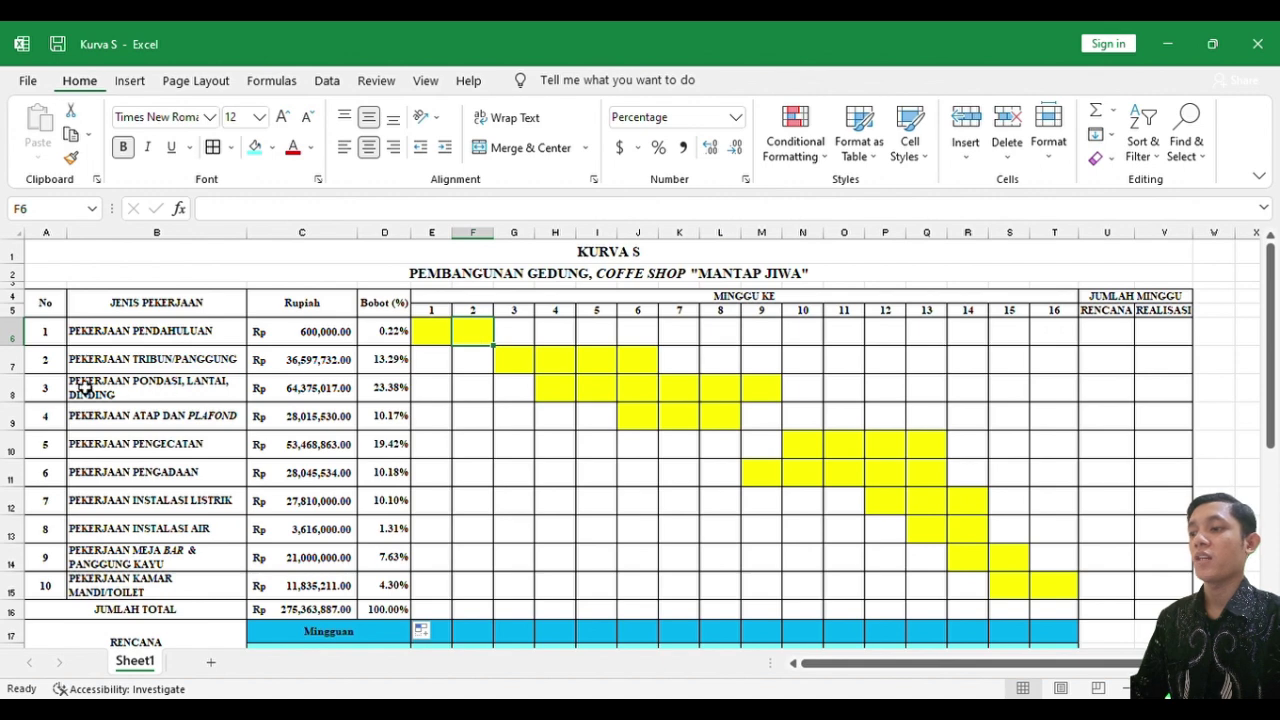
left_click(18, 368)
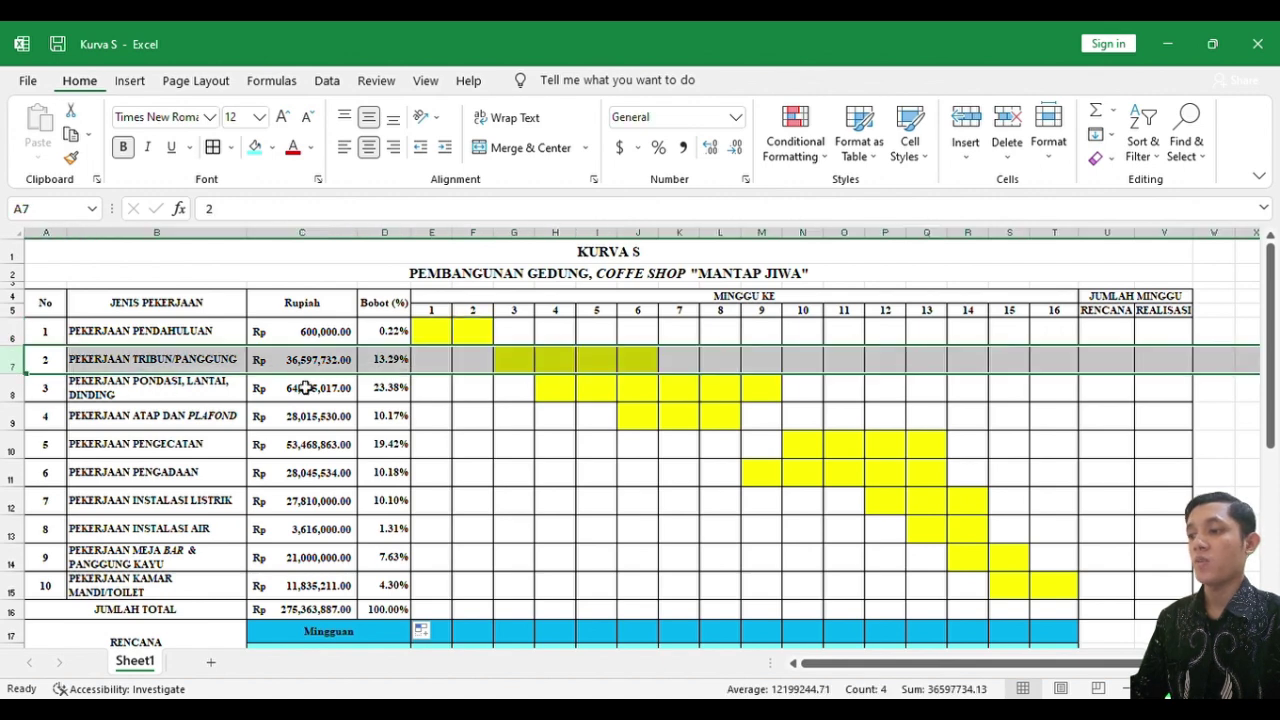
left_click(512, 366)
left_click(566, 366)
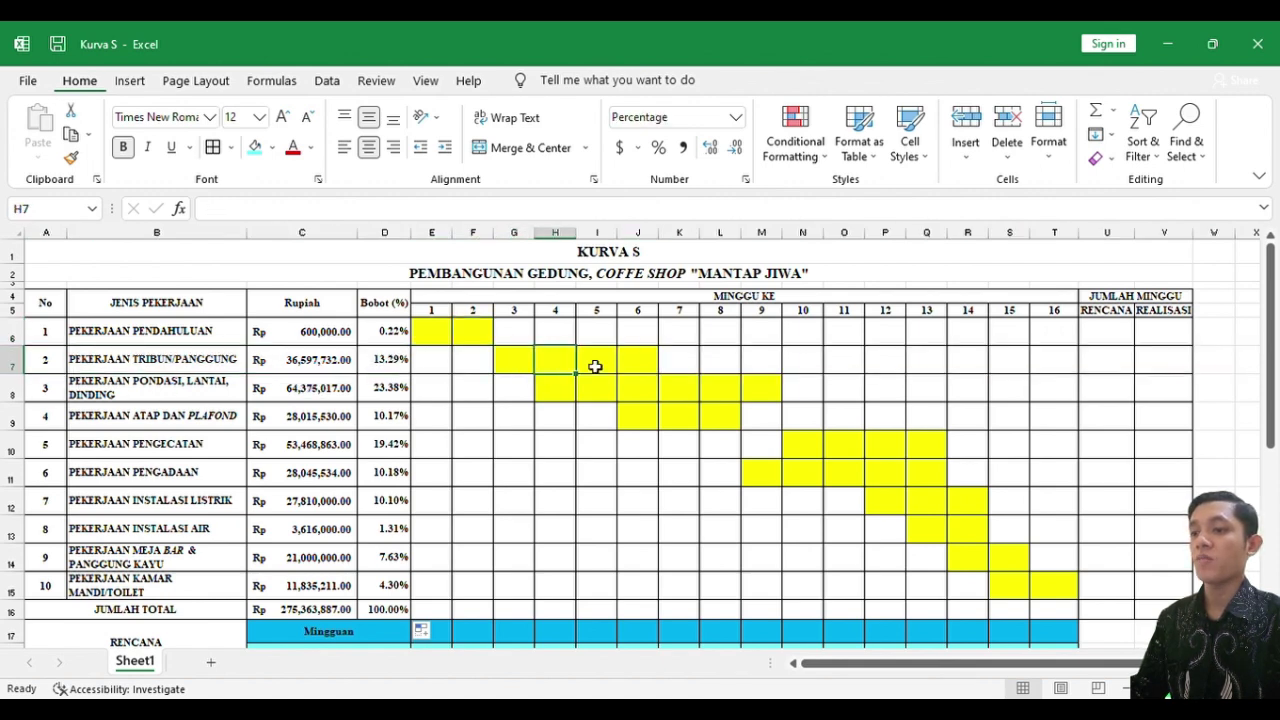
left_click(604, 366)
left_click(635, 368)
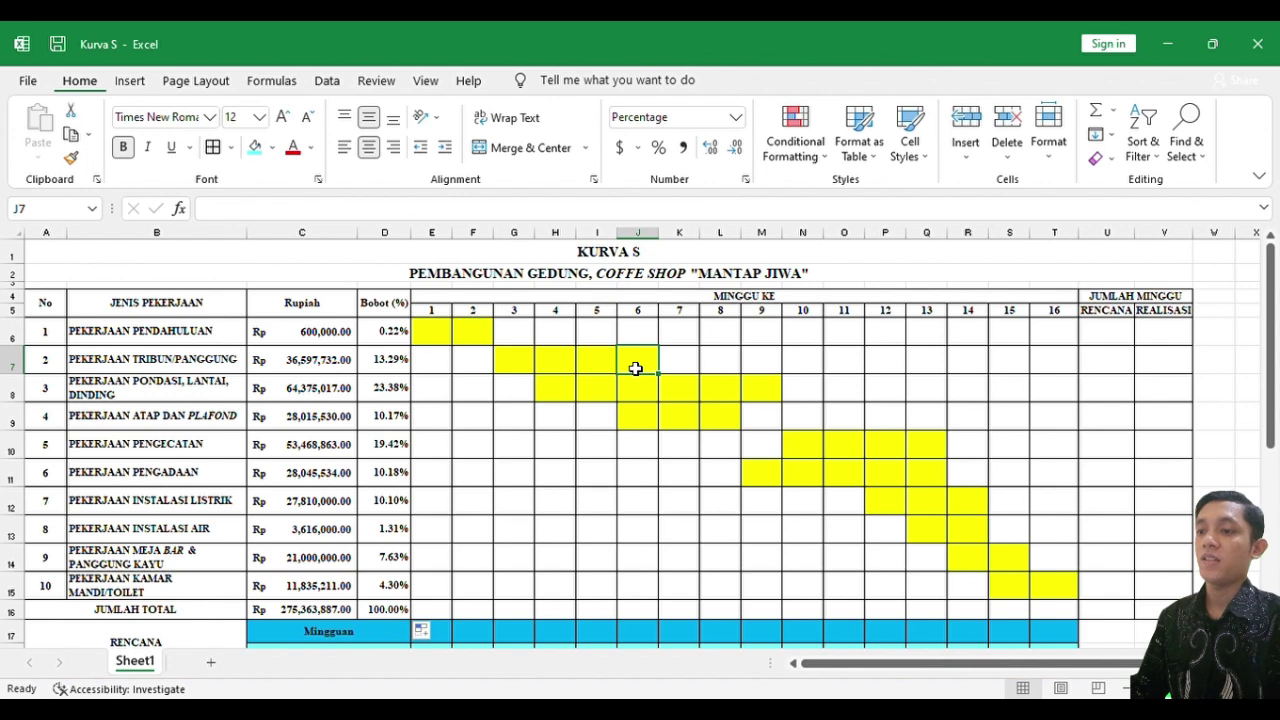
key("F4")
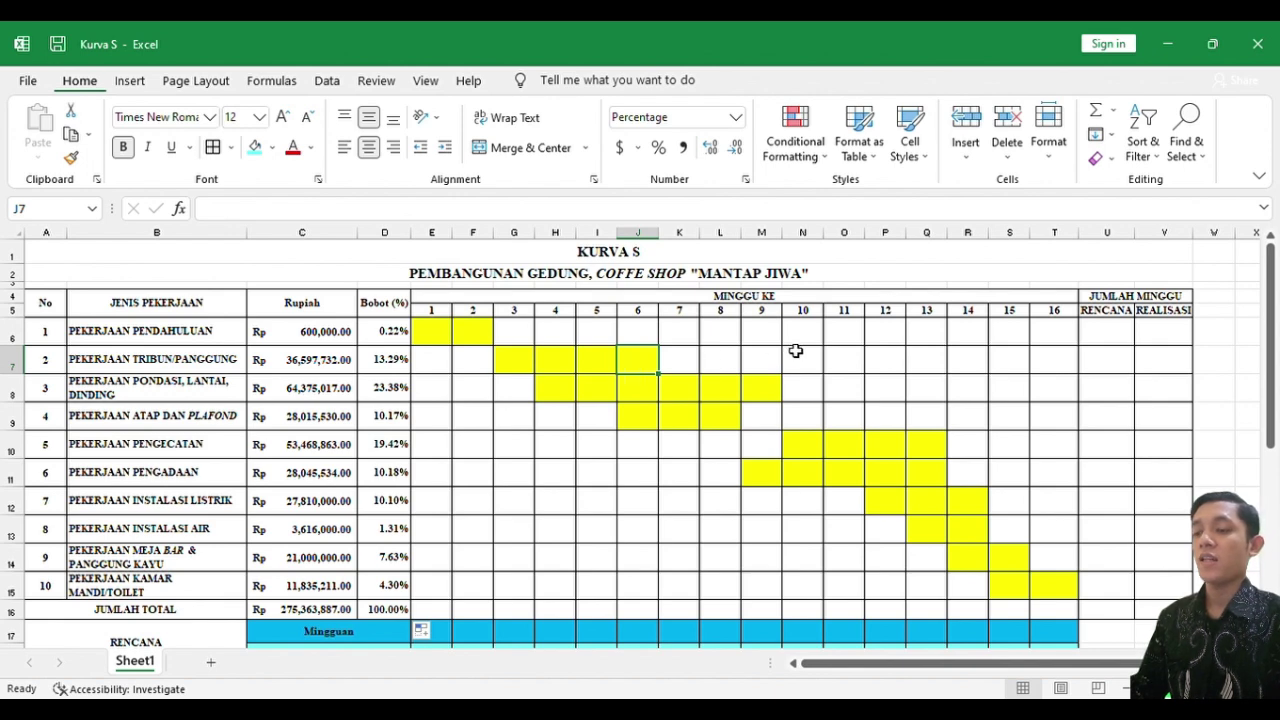
Enter the planned week counts 2, 4, 6, 3 and 4 for work items 1 to 5 in RENCANA cells U6:U10
left_click(1112, 337)
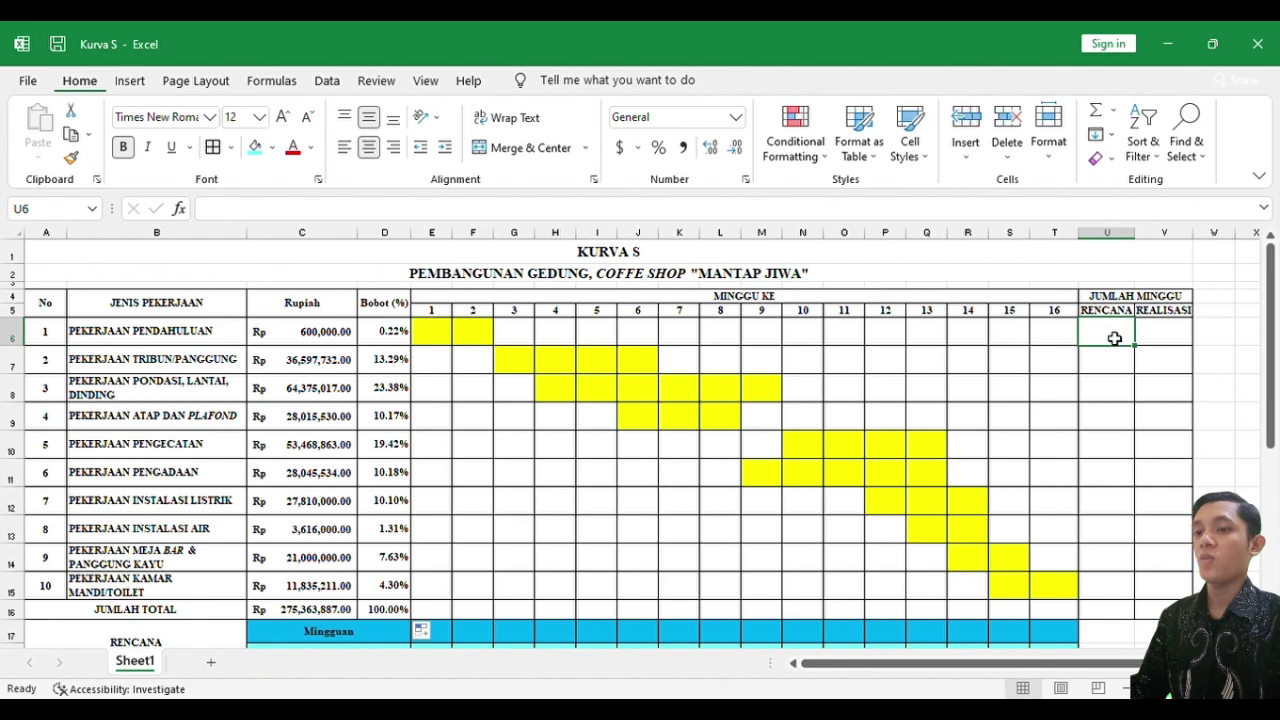
type("2")
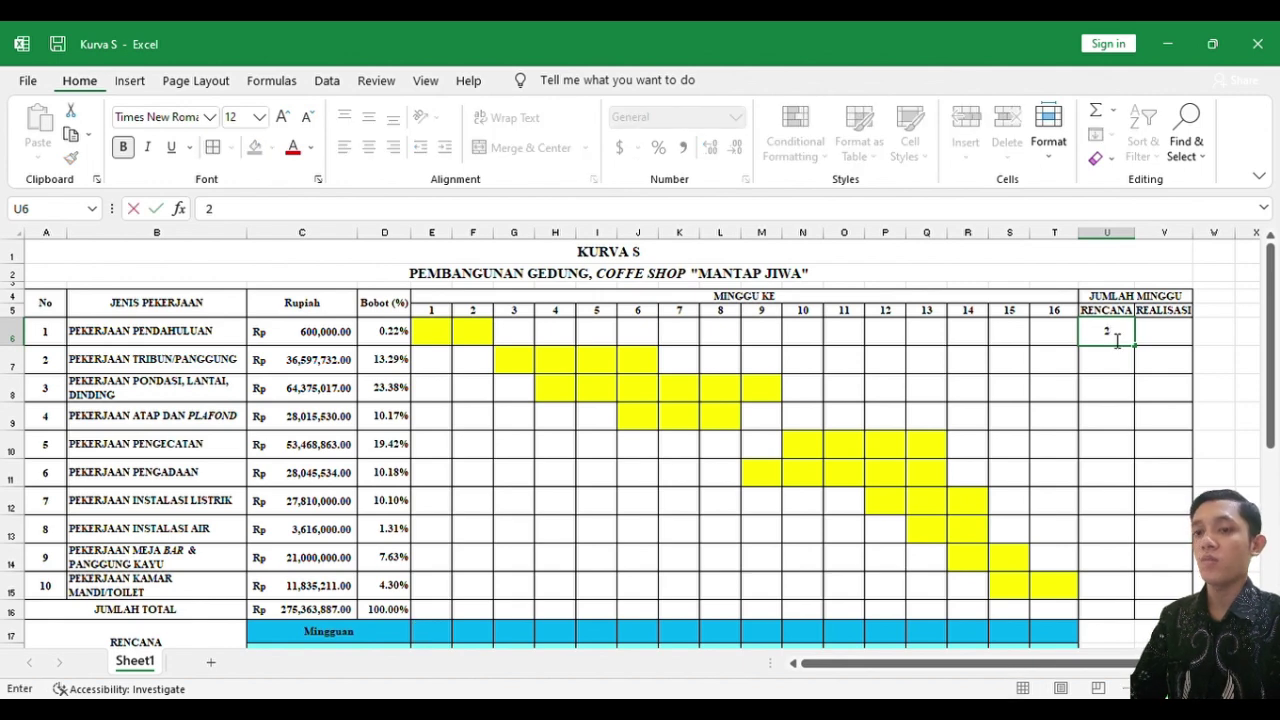
key("Return")
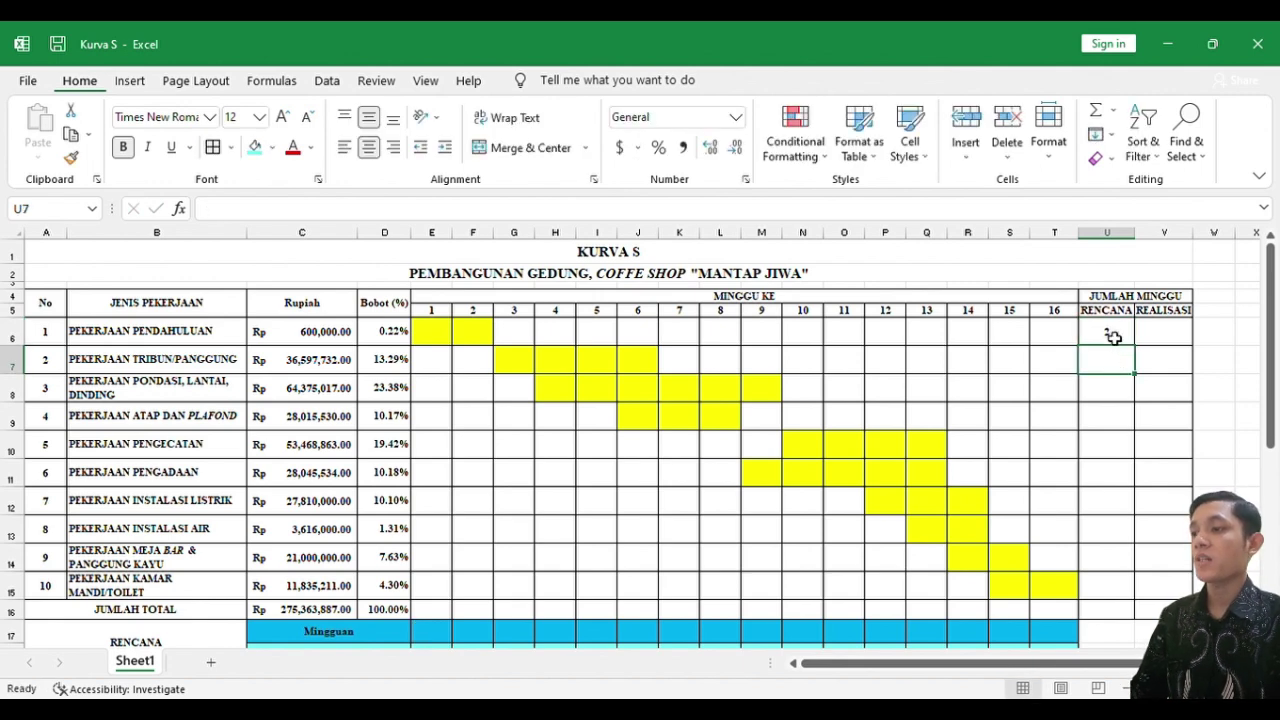
type("4")
key("Return")
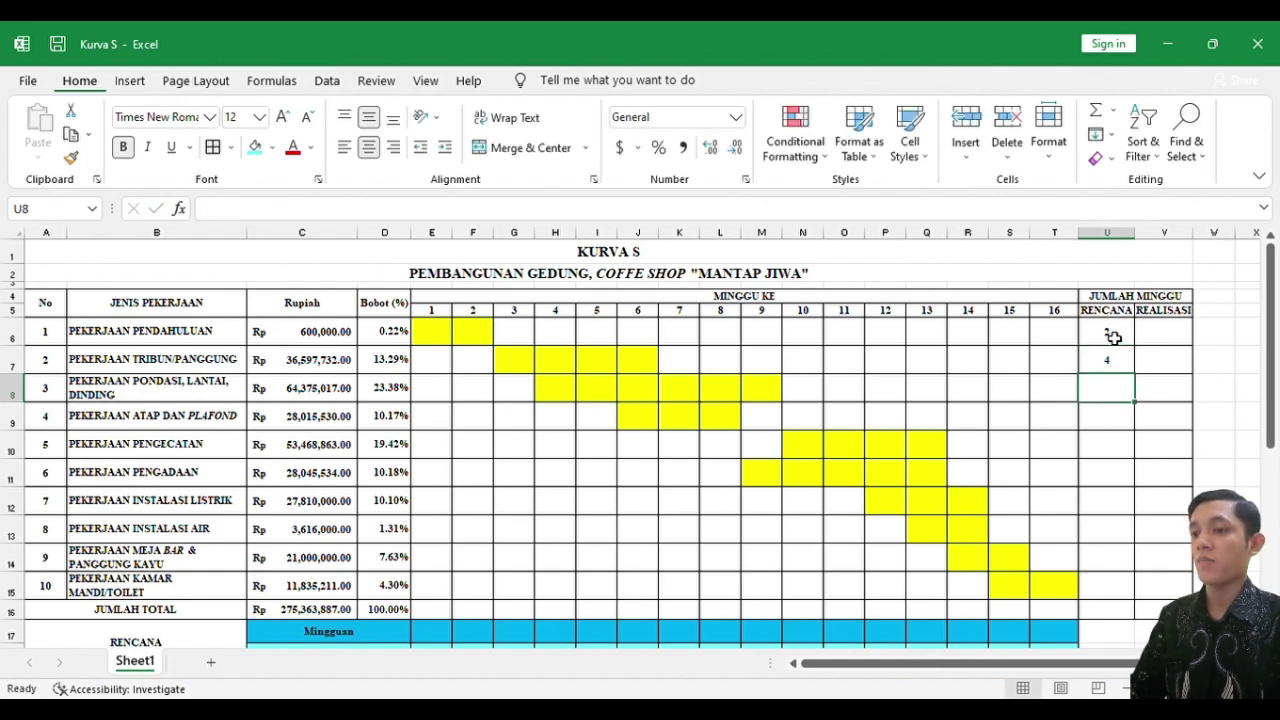
type("6")
key("Return")
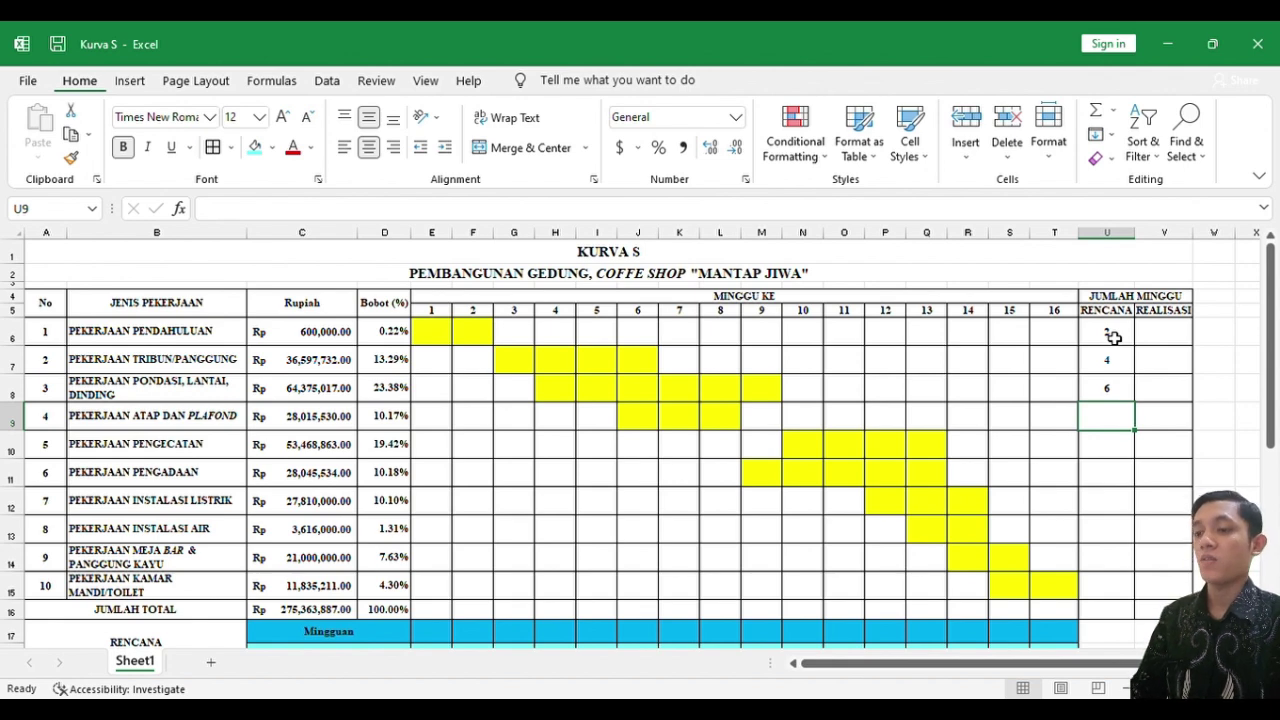
type("3")
key("Return")
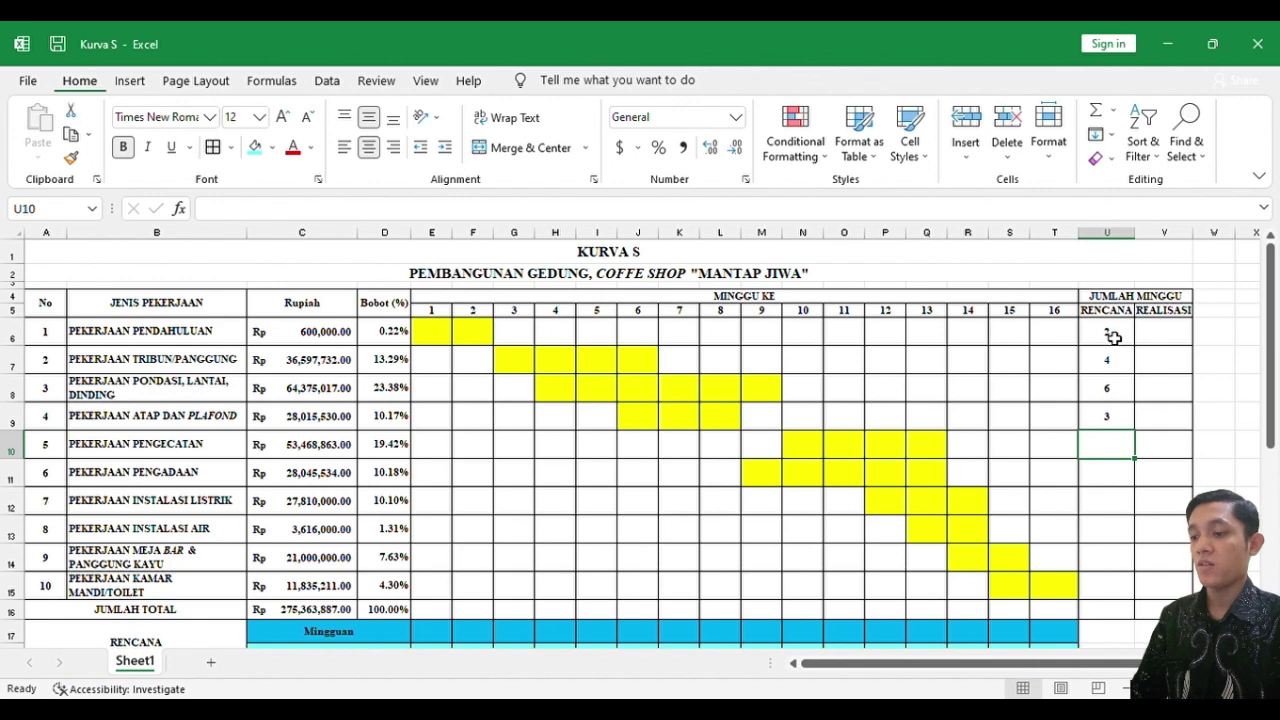
type("4")
key("Return")
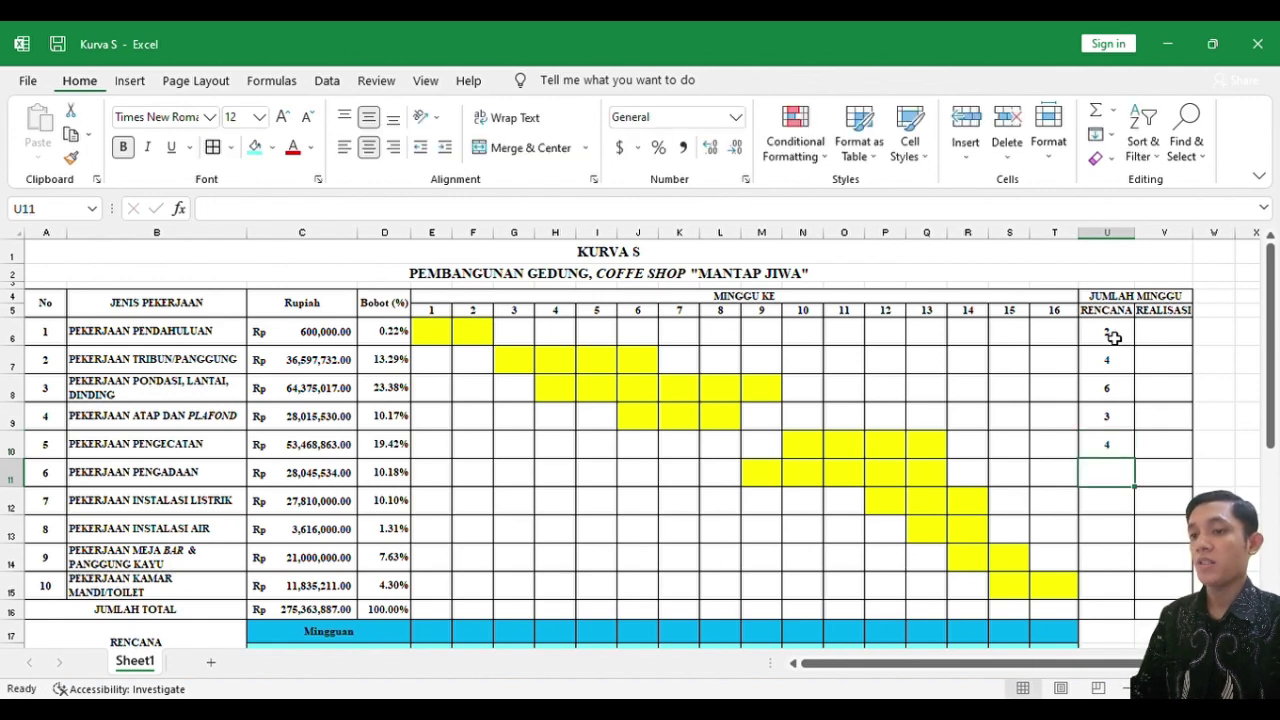
Enter the planned week counts 5, 3, 2, 2 and 2 for work items 6 to 10 in RENCANA cells U11:U15
type("5")
key("Return")
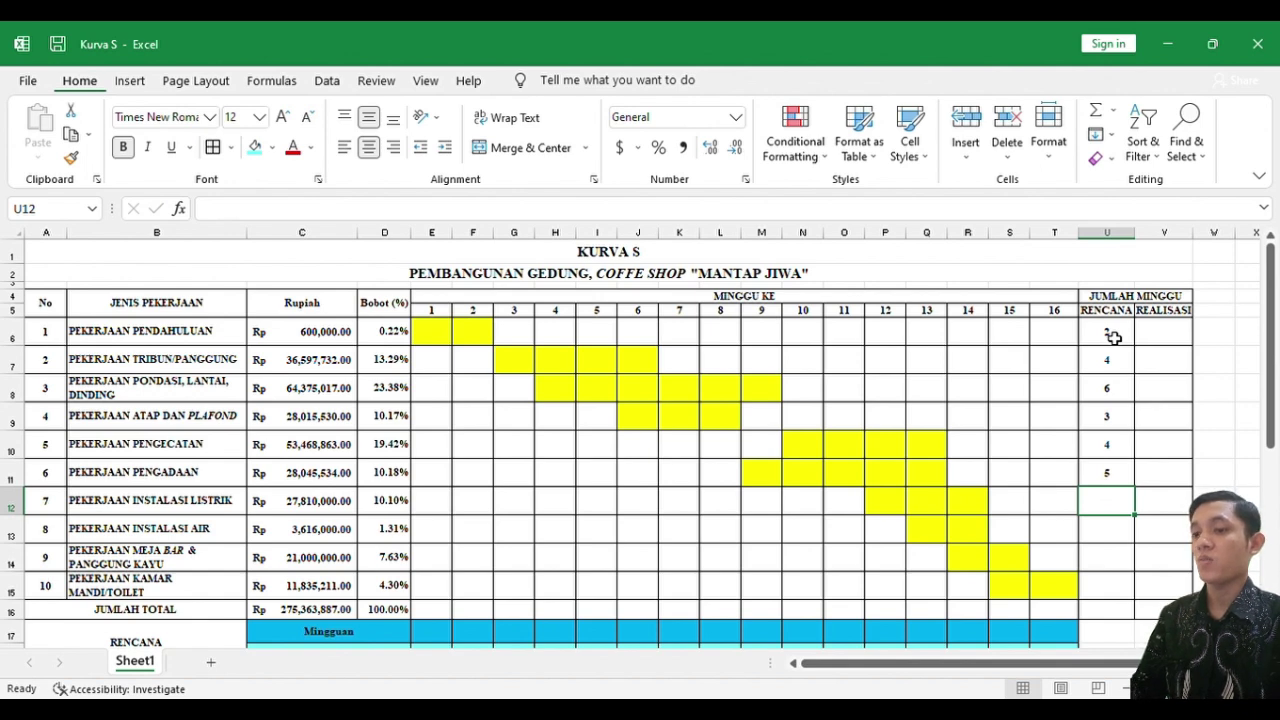
type("3")
key("Return")
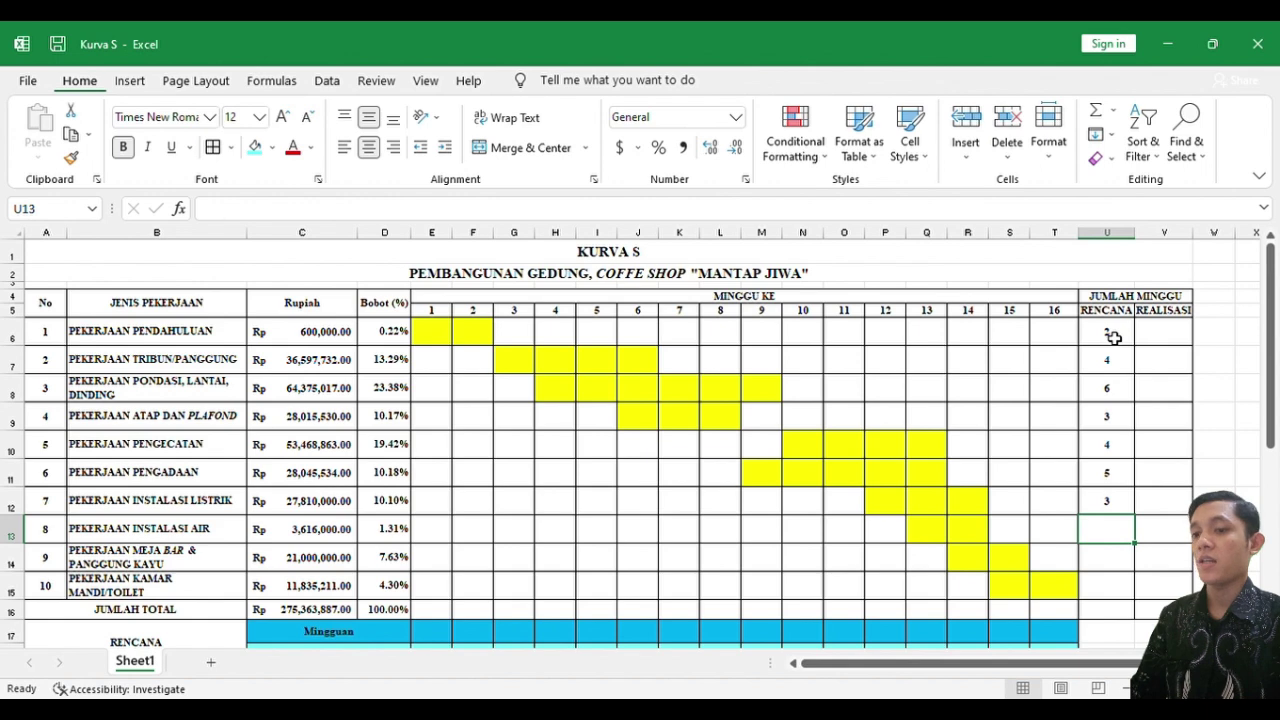
type("2")
key("Return")
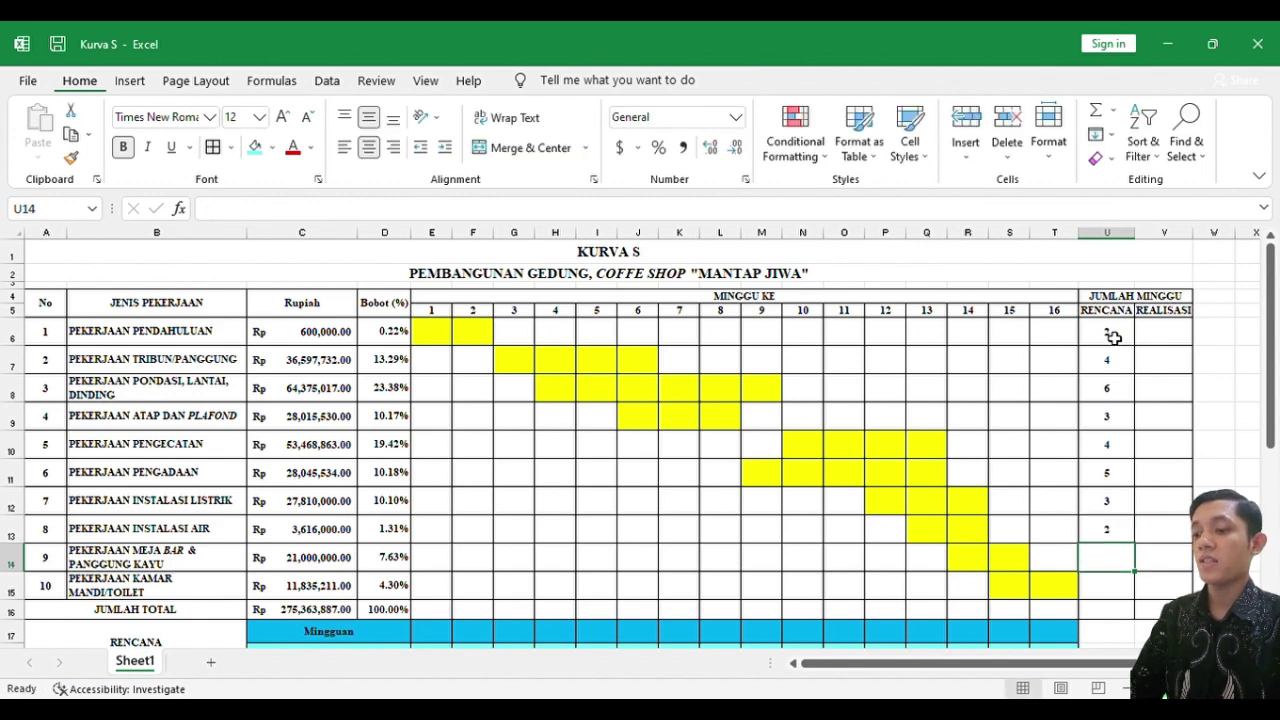
type("2")
key("Return")
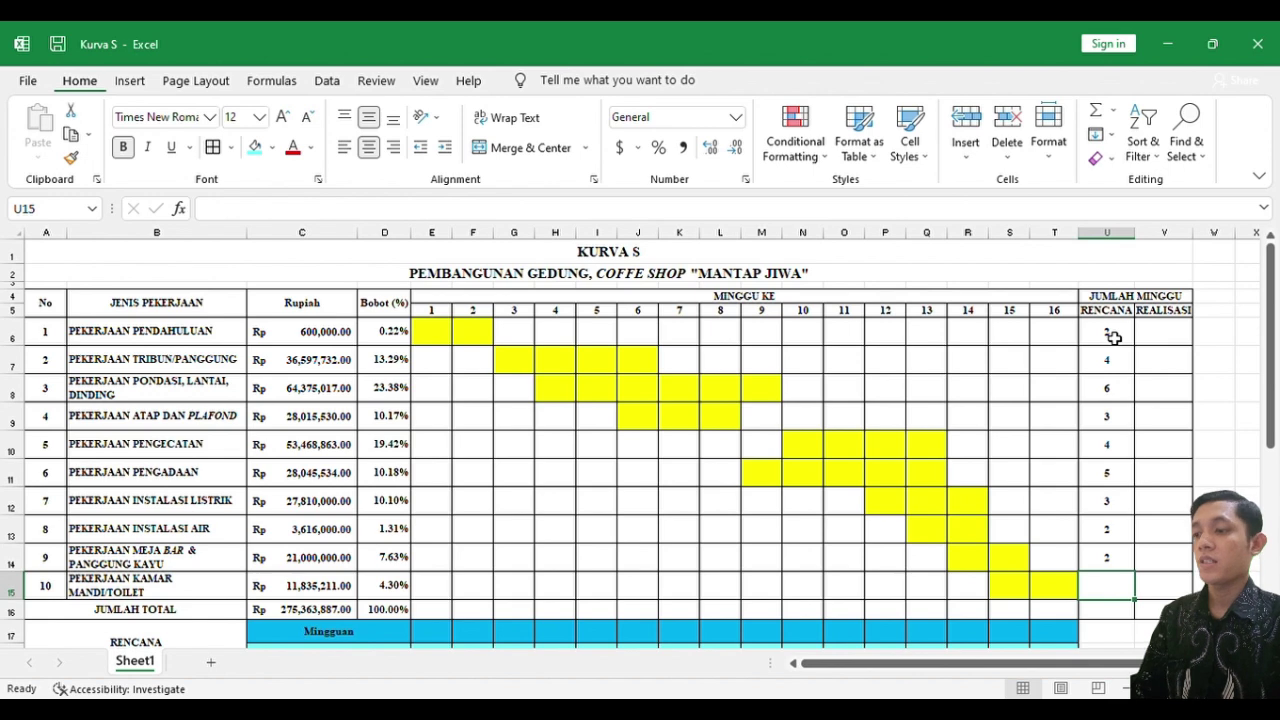
type("2")
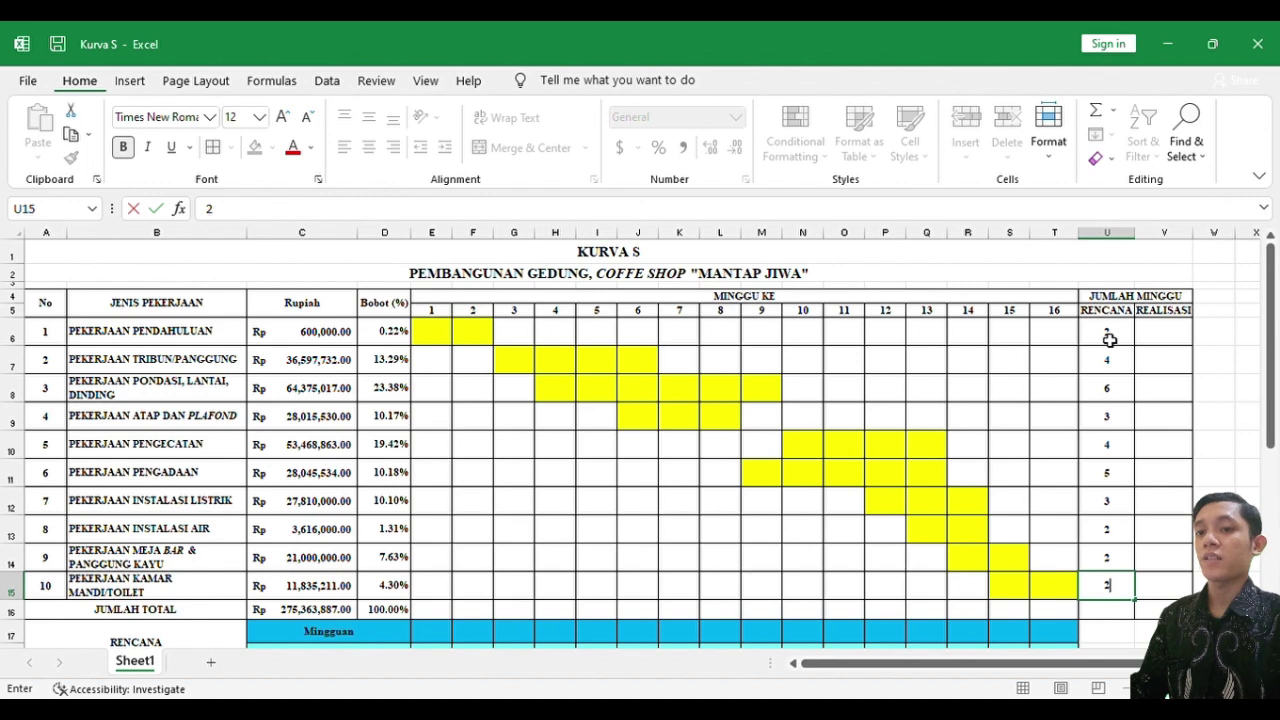
left_click_drag(1110, 340, 1120, 494)
left_click(872, 444)
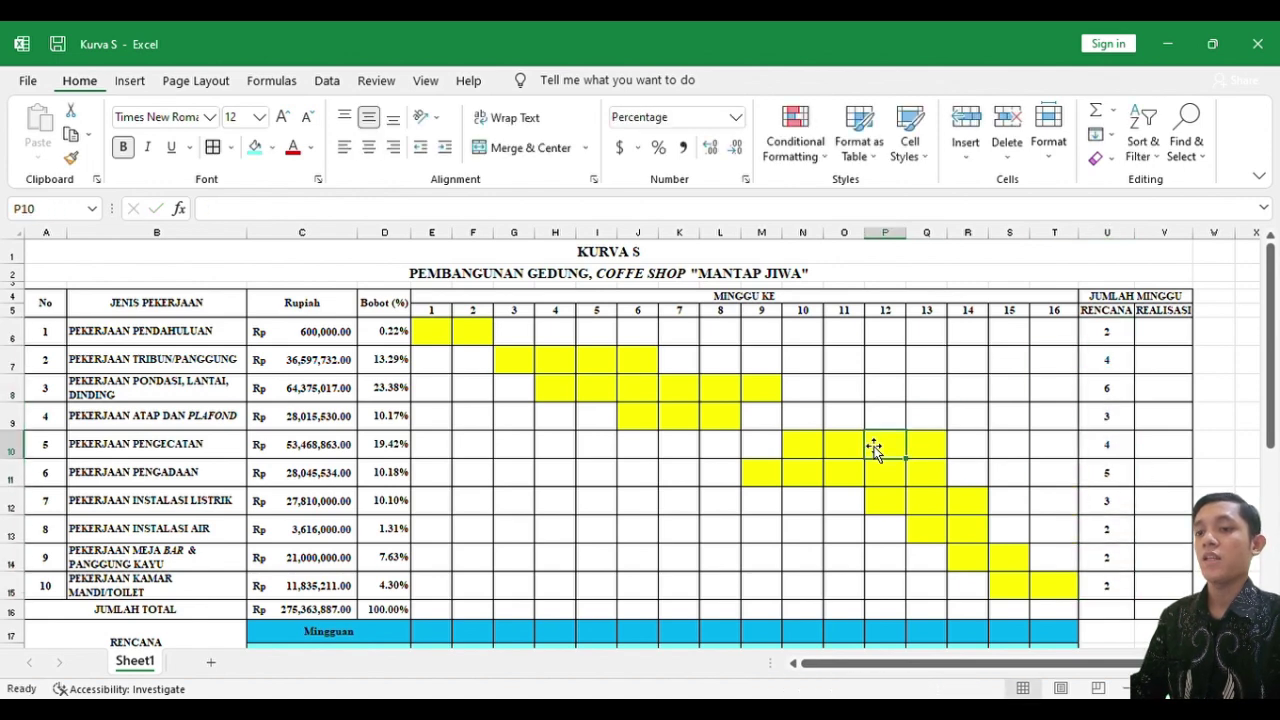
Examine the PEKERJAAN PENDAHULUAN row and its yellow cells for weeks 1 and 2
left_click(440, 338)
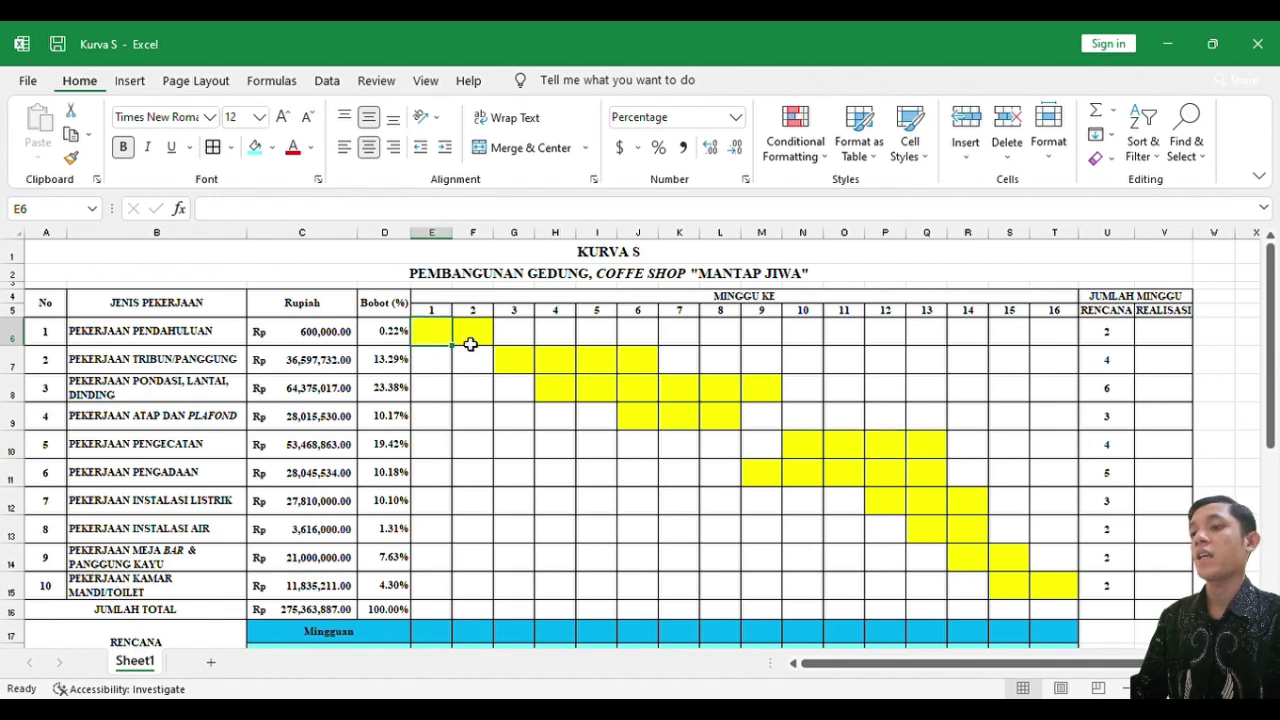
left_click(458, 344)
left_click(437, 338)
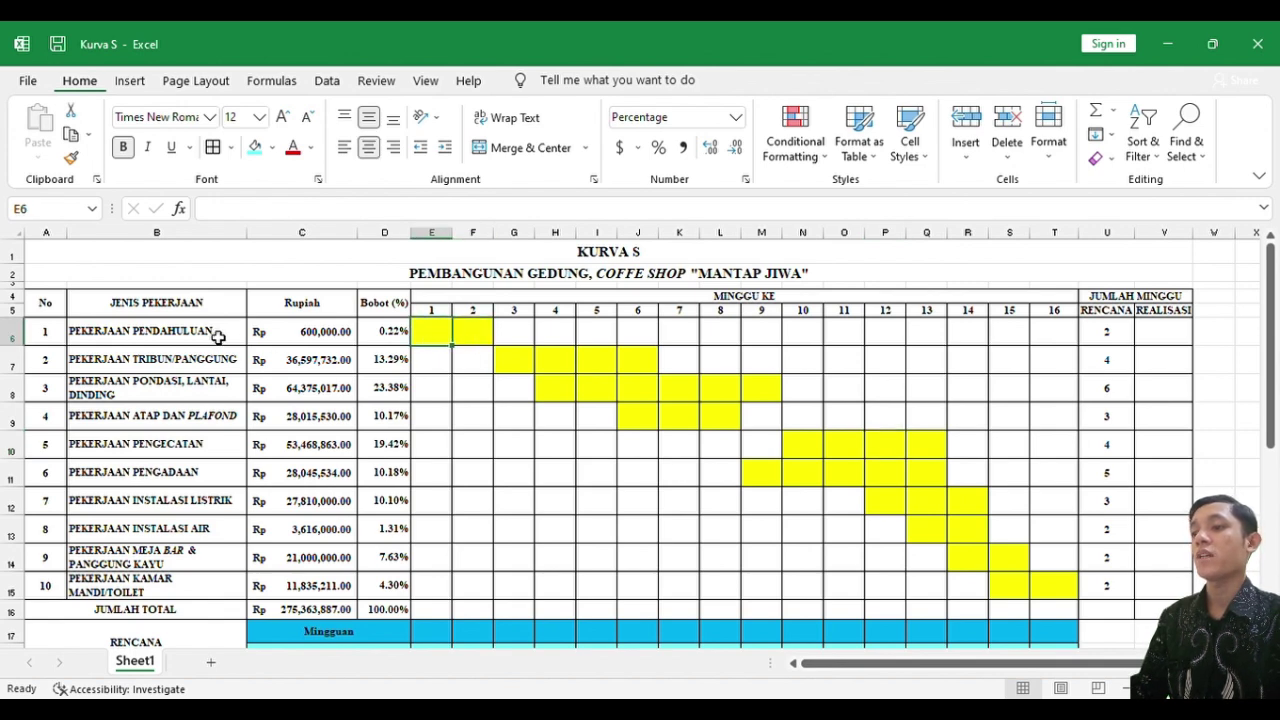
left_click(28, 343)
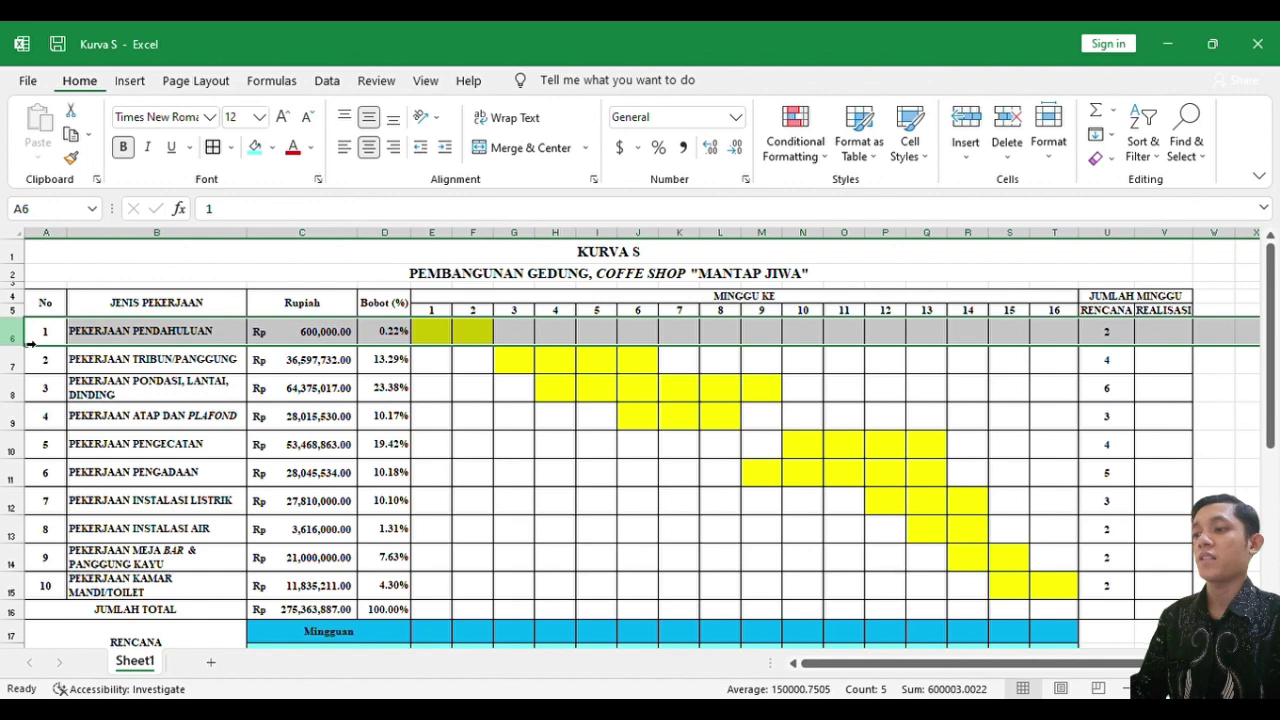
left_click(434, 402)
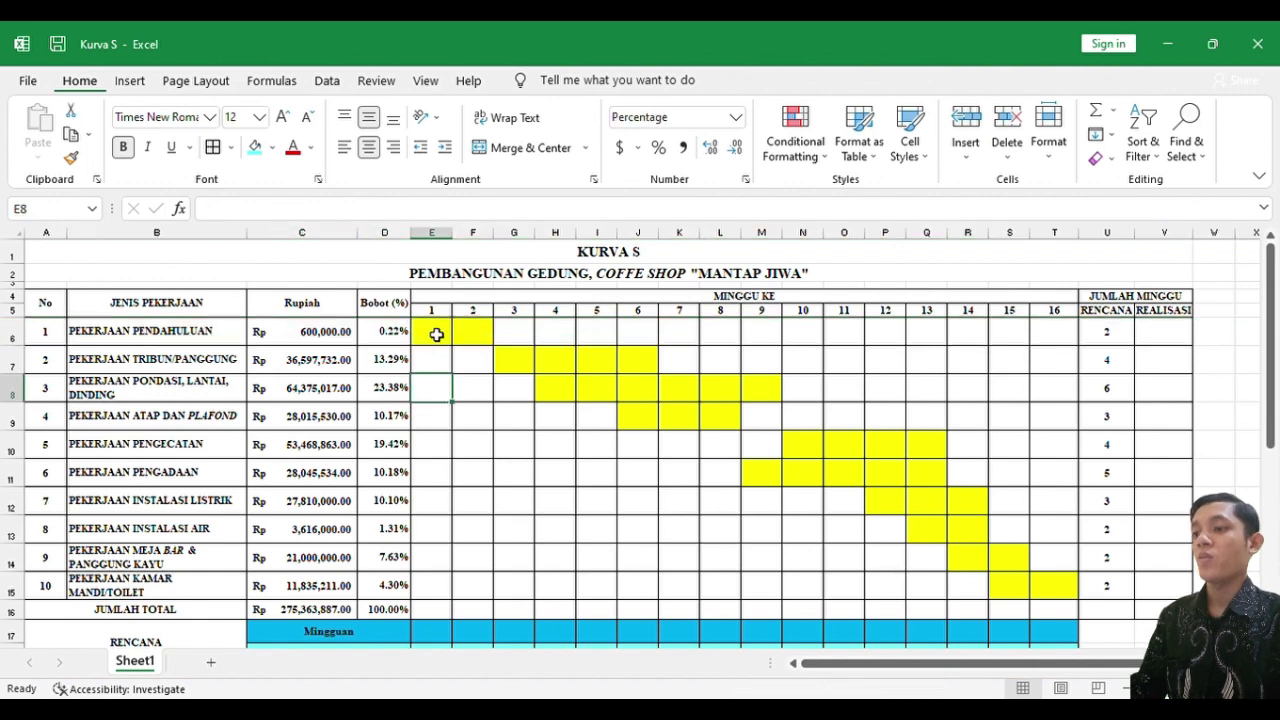
left_click(18, 345)
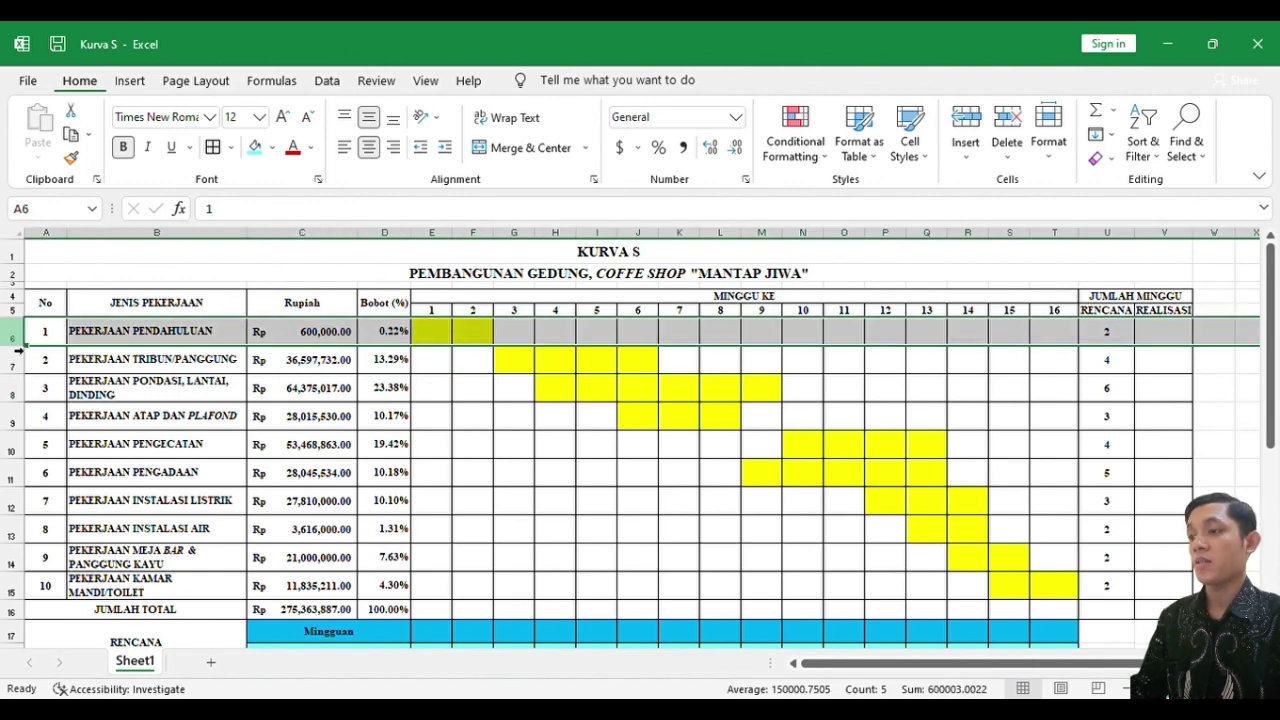
left_click(434, 342)
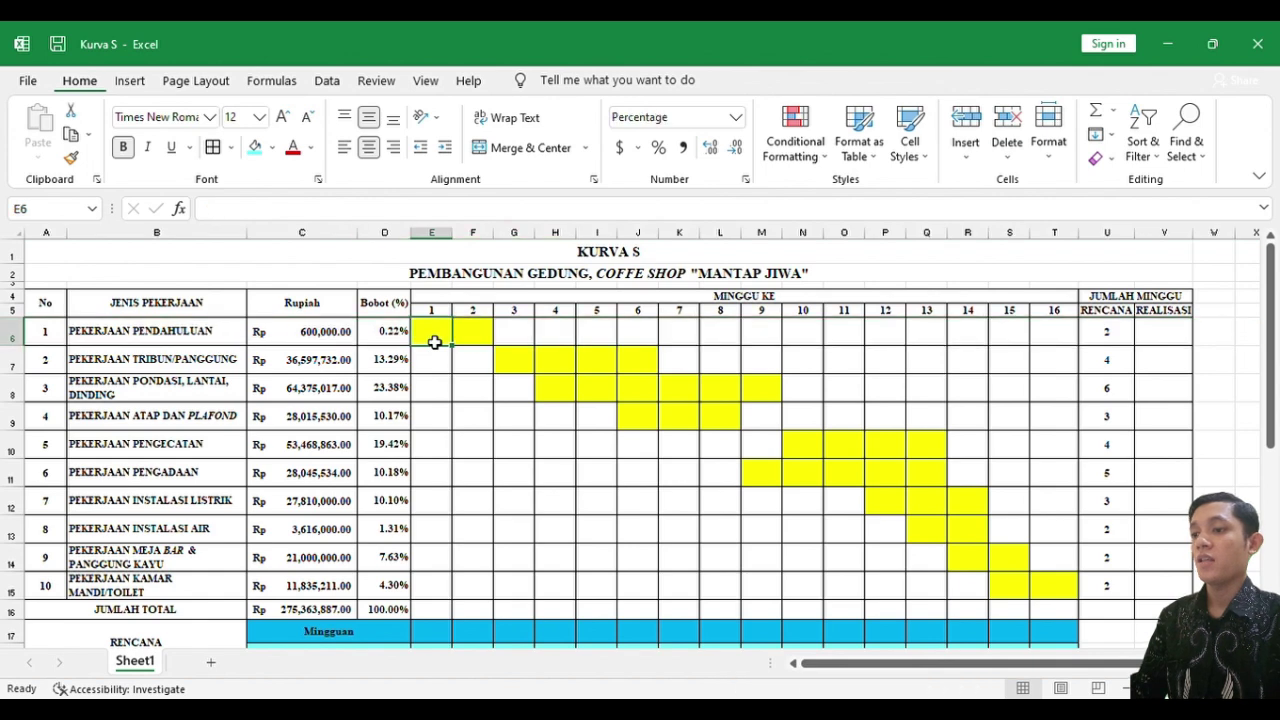
left_click(482, 340)
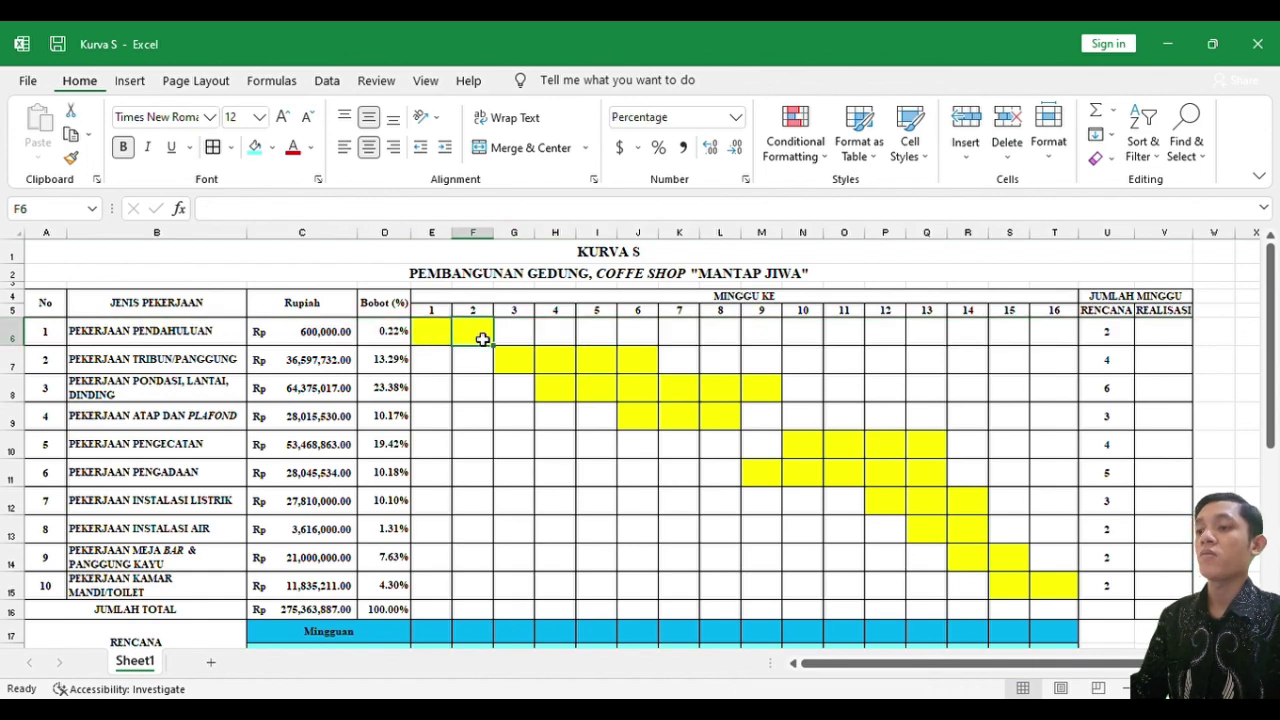
Examine the PEKERJAAN PENDAHULUAN weight in D6 together with its two marked weeks, E6 and F6
left_click(444, 342)
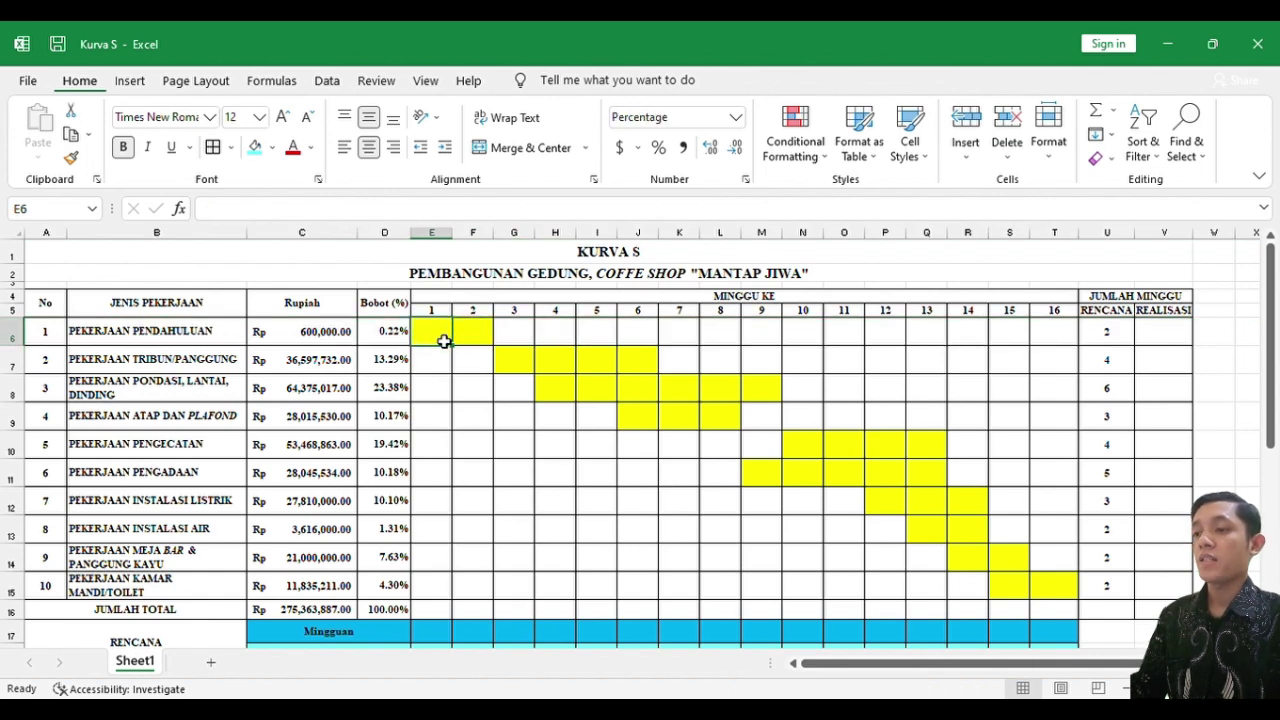
mouse_move(444, 342)
left_mouse_down()
mouse_move(483, 340)
mouse_move(434, 340)
left_mouse_up()
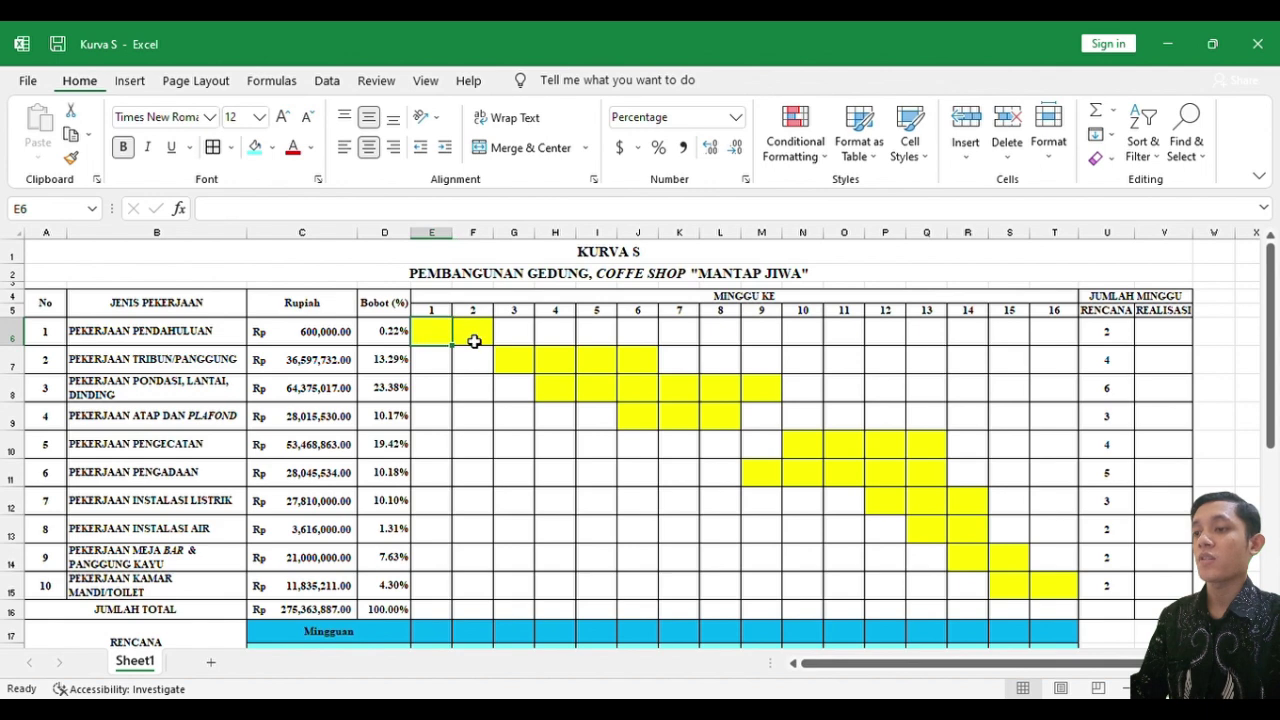
left_click(476, 341)
key("ctrl+z")
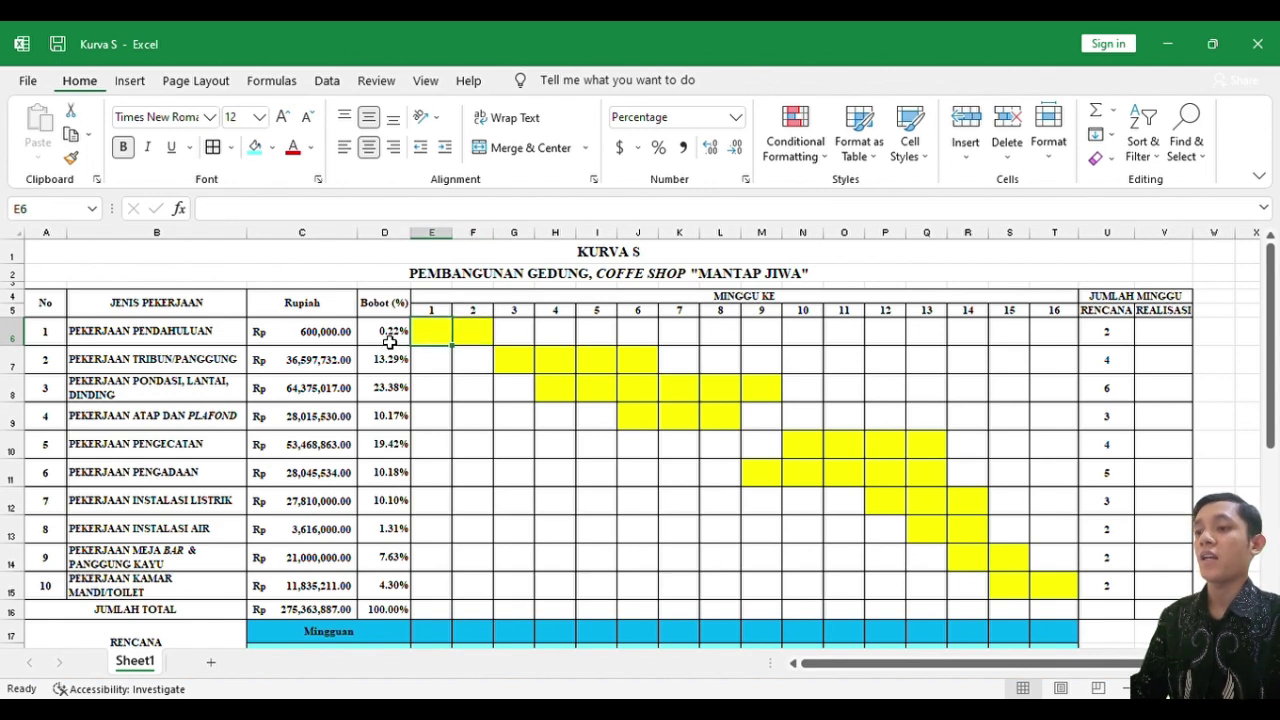
left_click(390, 340)
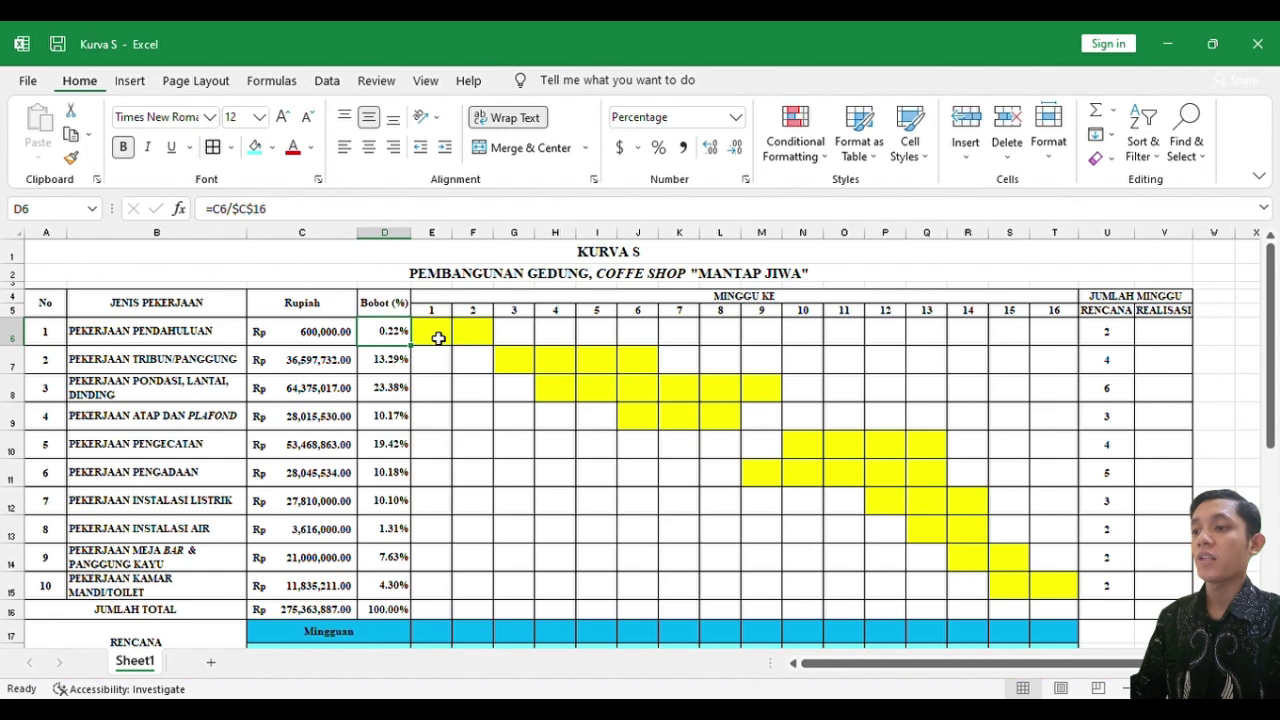
left_click(438, 338)
key("ctrl+y")
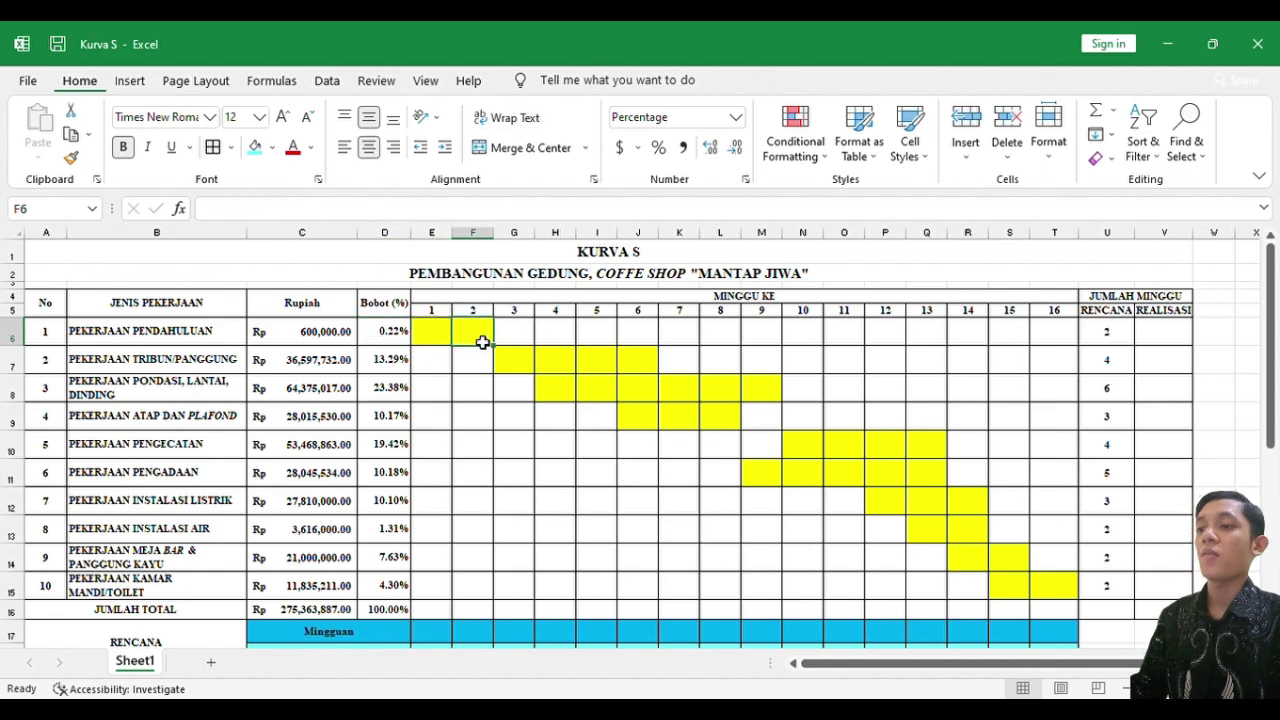
key("ctrl+z")
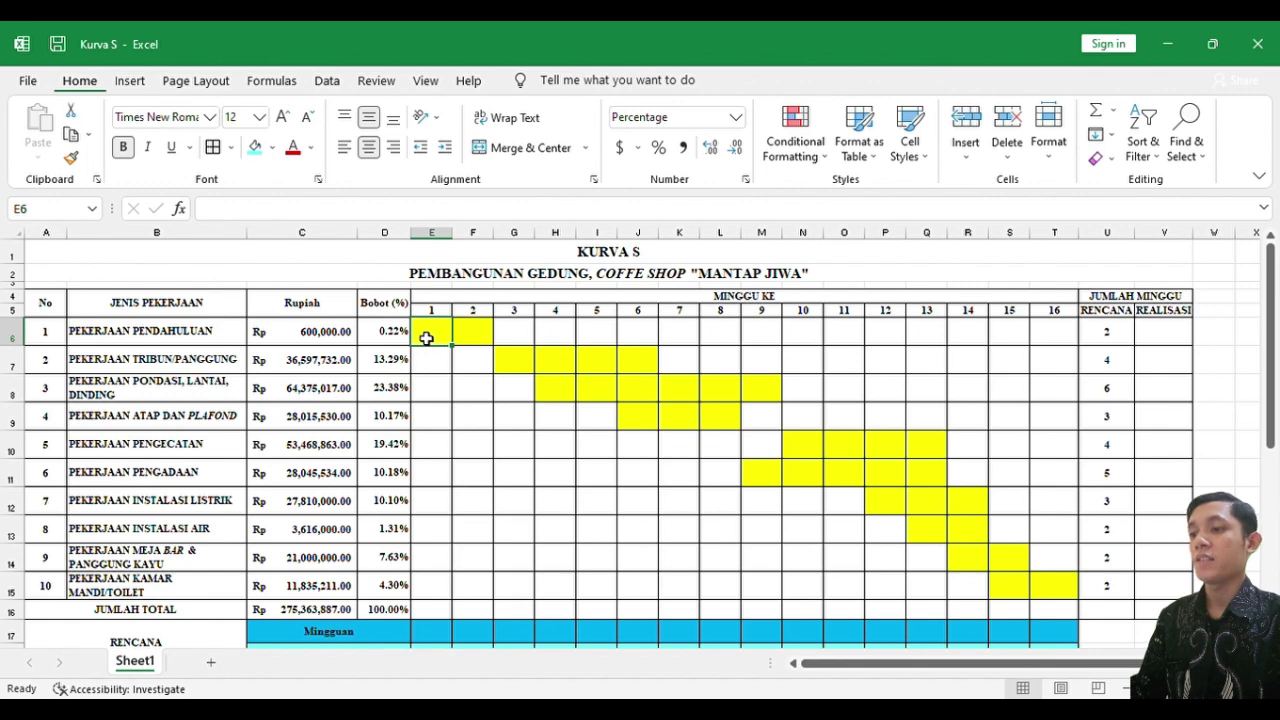
left_click(403, 338)
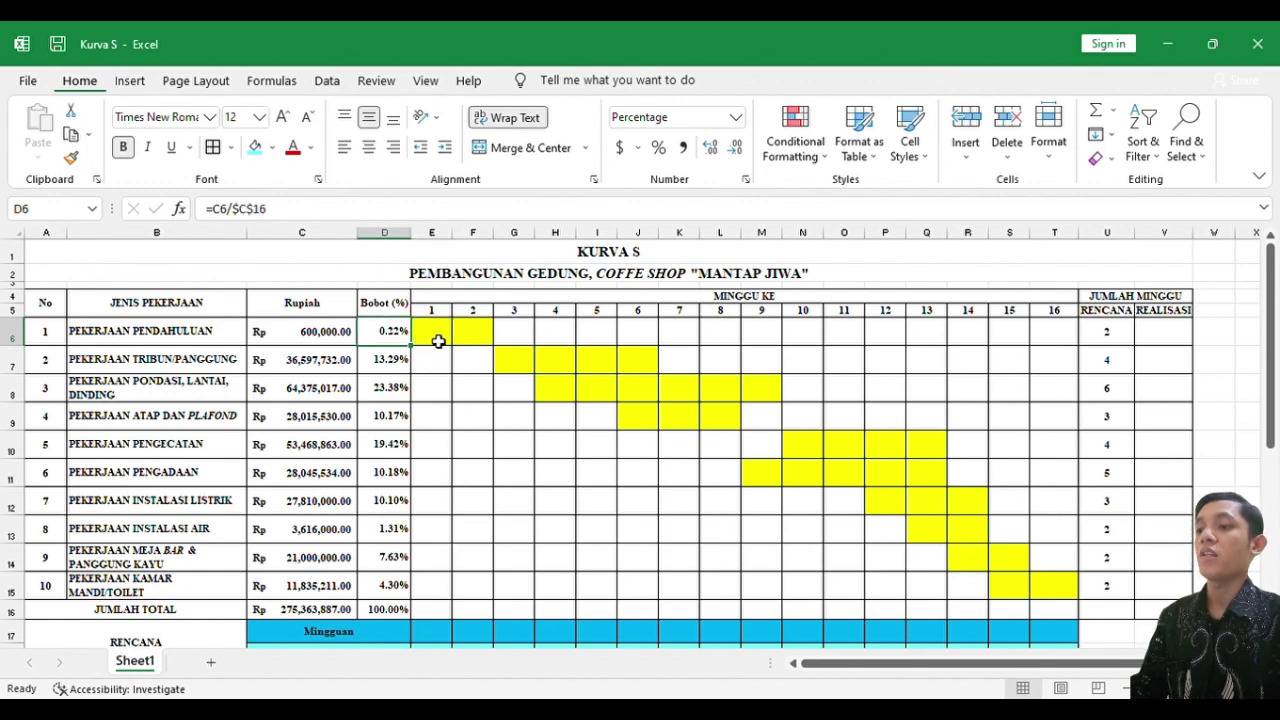
left_click(443, 341)
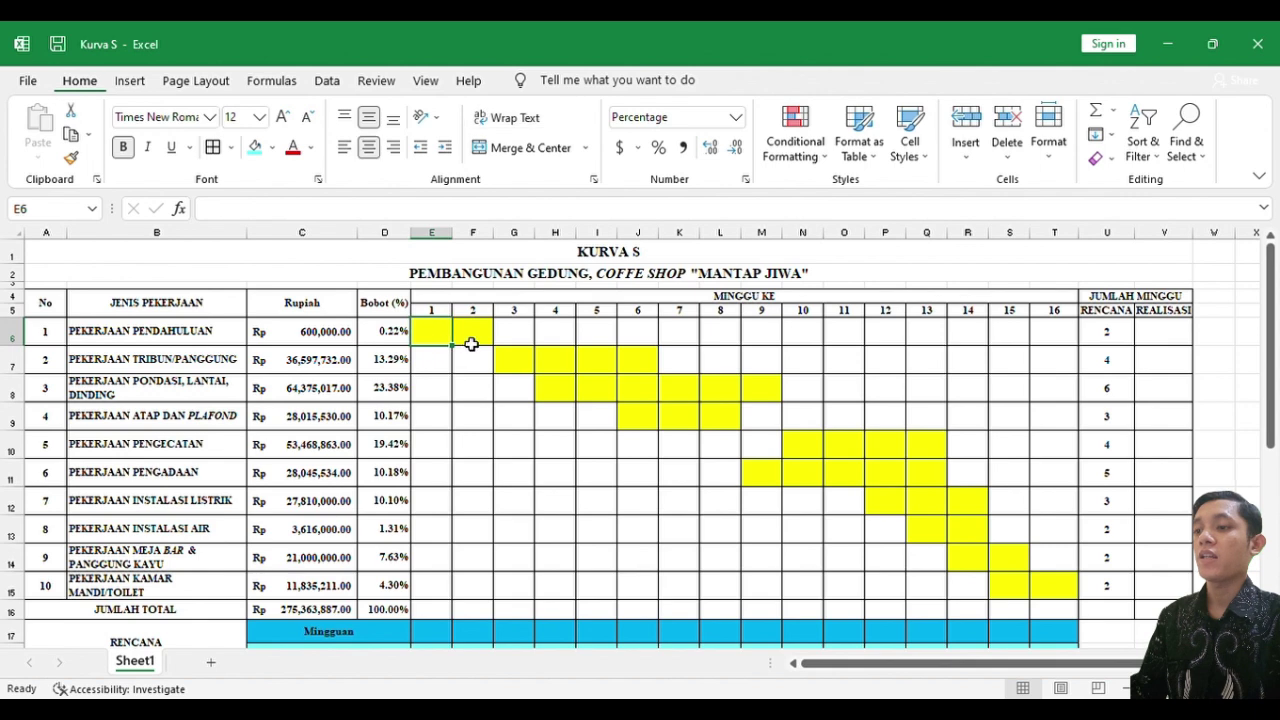
left_click(471, 343)
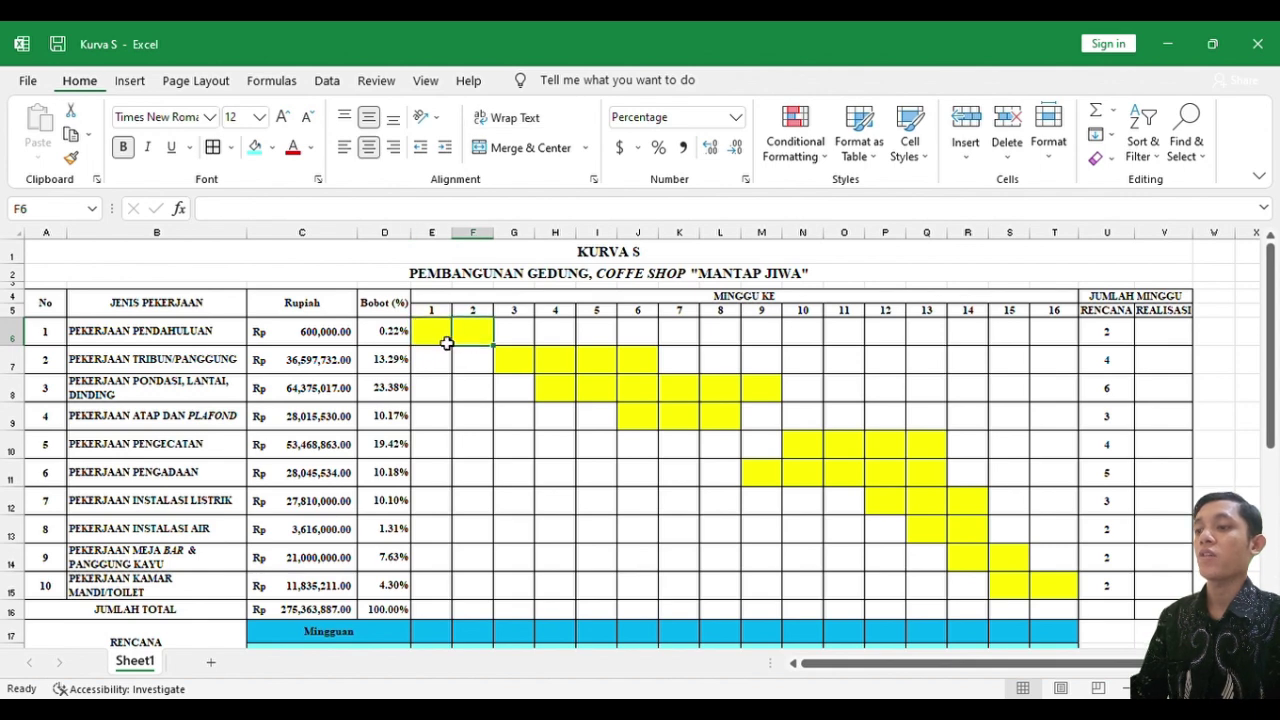
Enter the formula =D6/U6 in E6 to calculate the week 1 weight of PEKERJAAN PENDAHULUAN
left_click(447, 342)
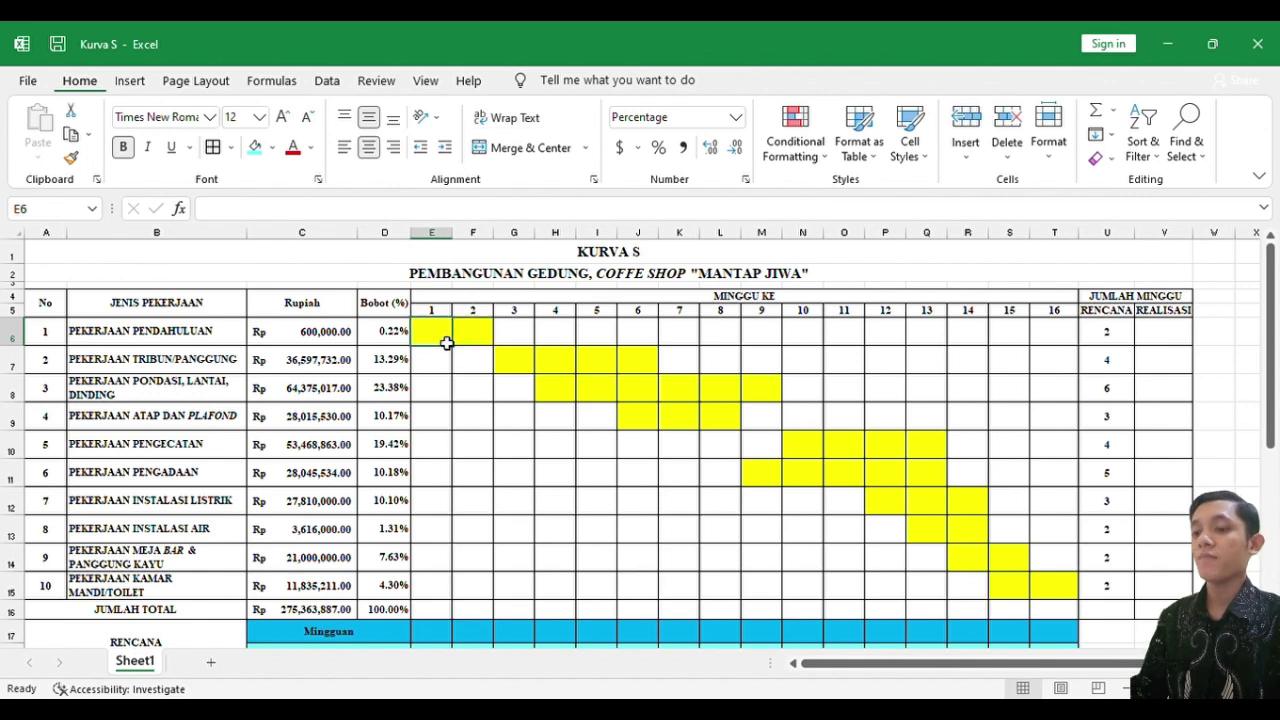
type("=")
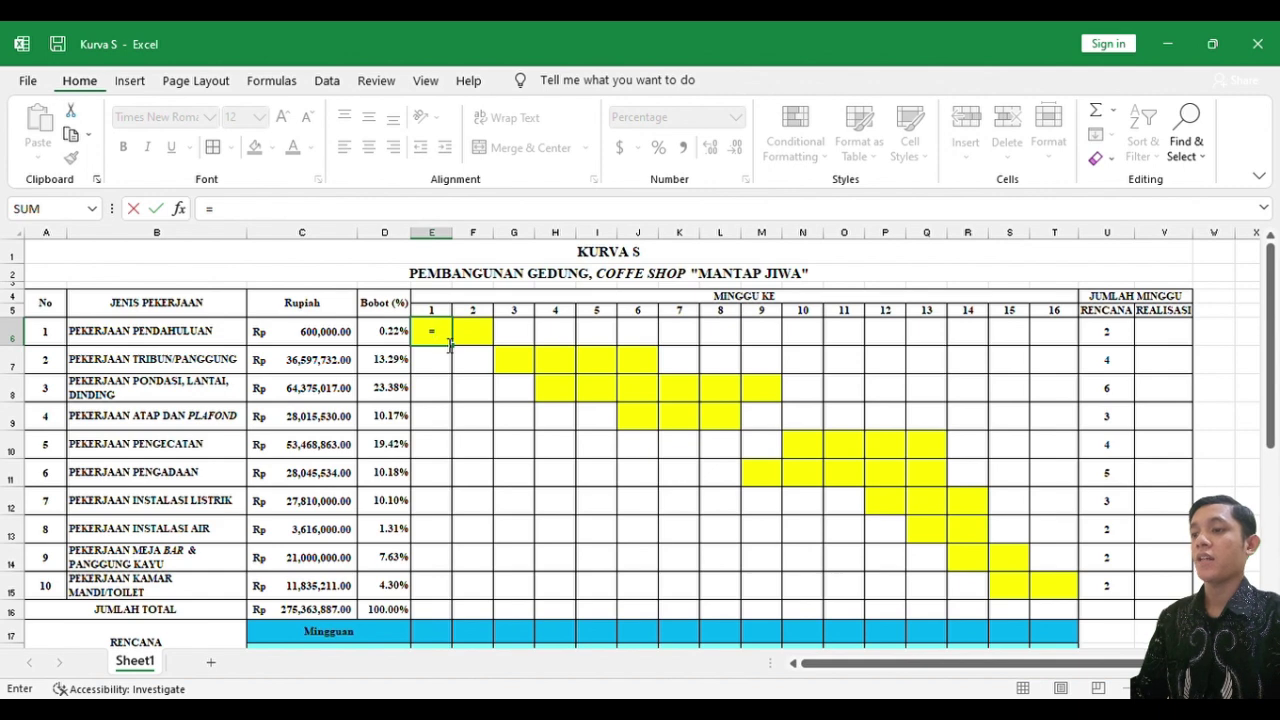
left_click(391, 339)
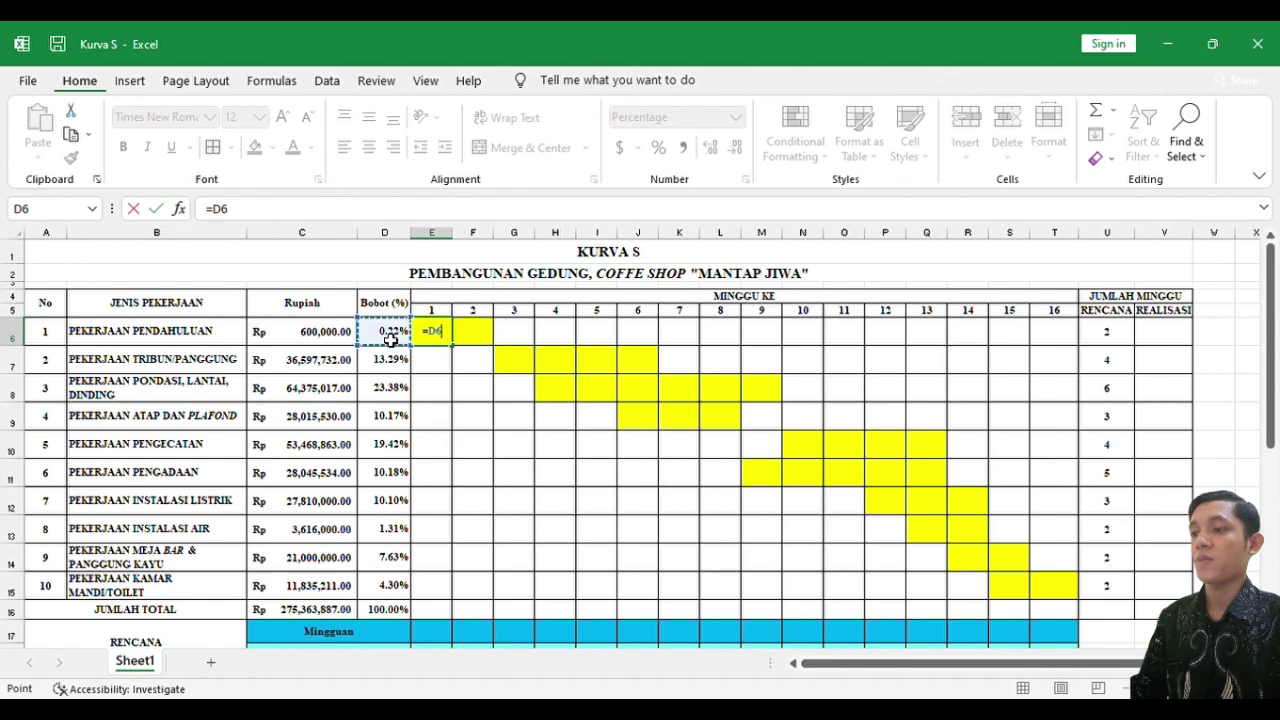
type("/")
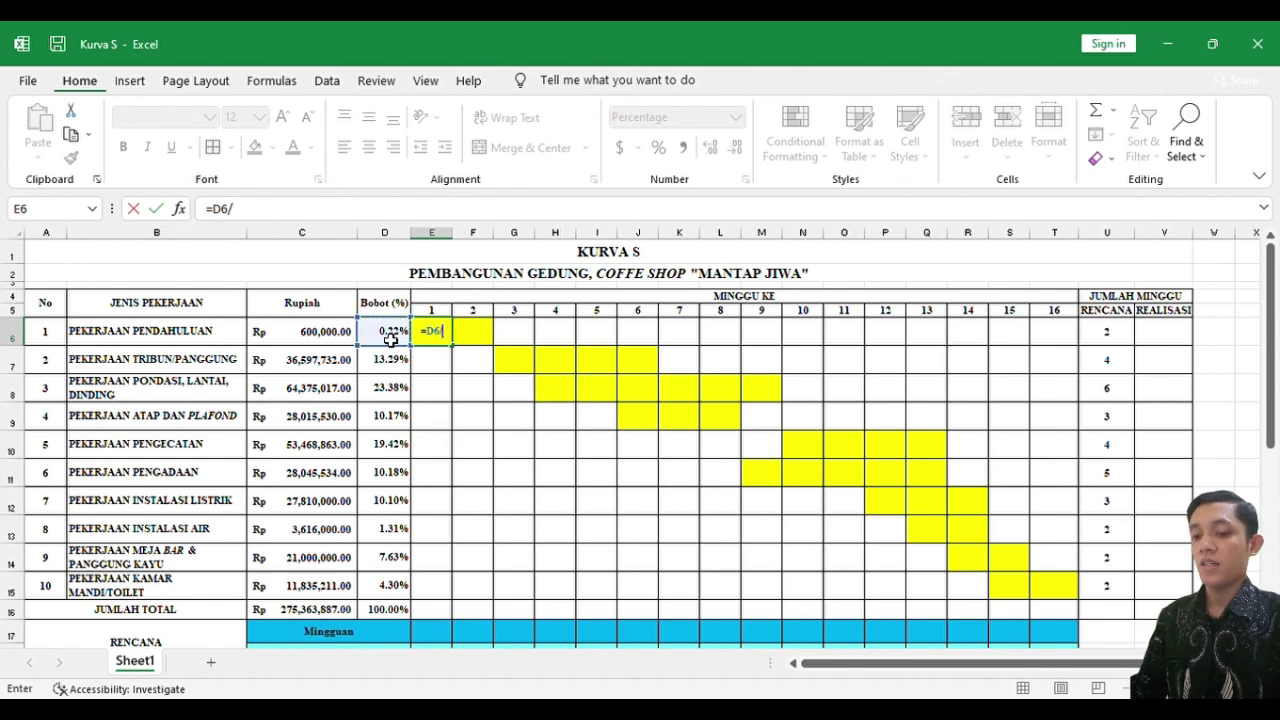
left_click(1110, 338)
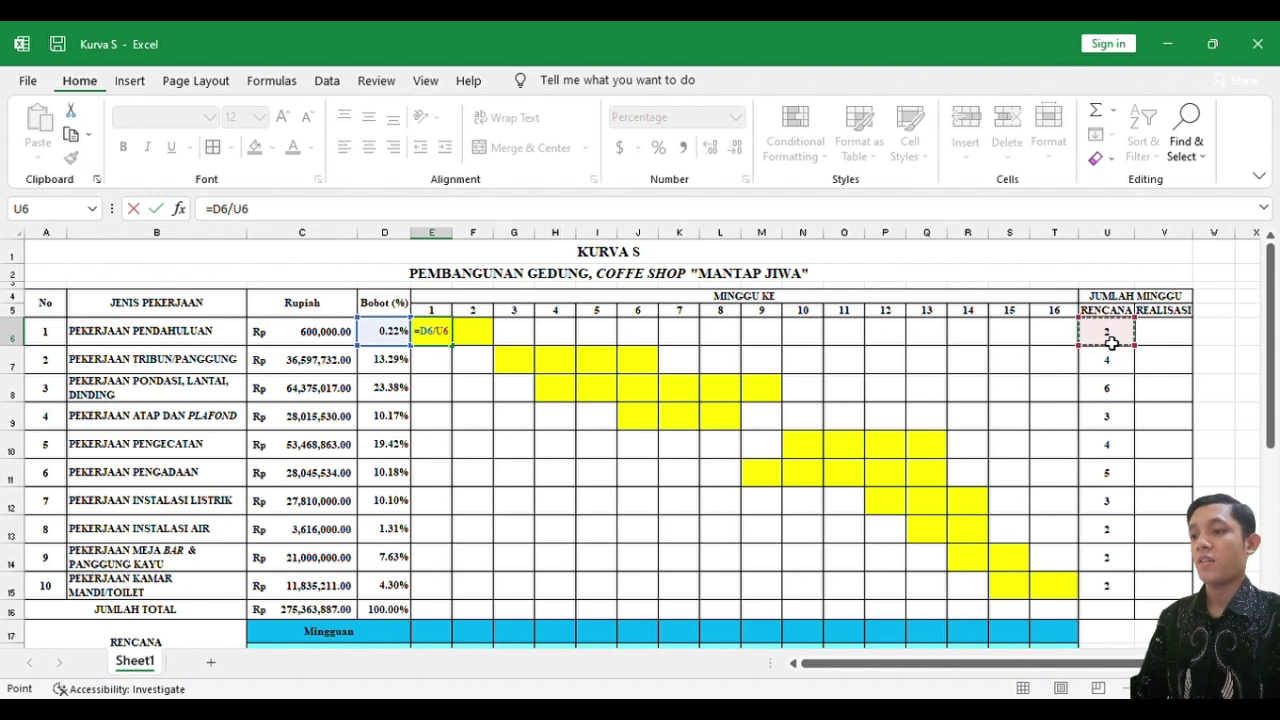
key("Return")
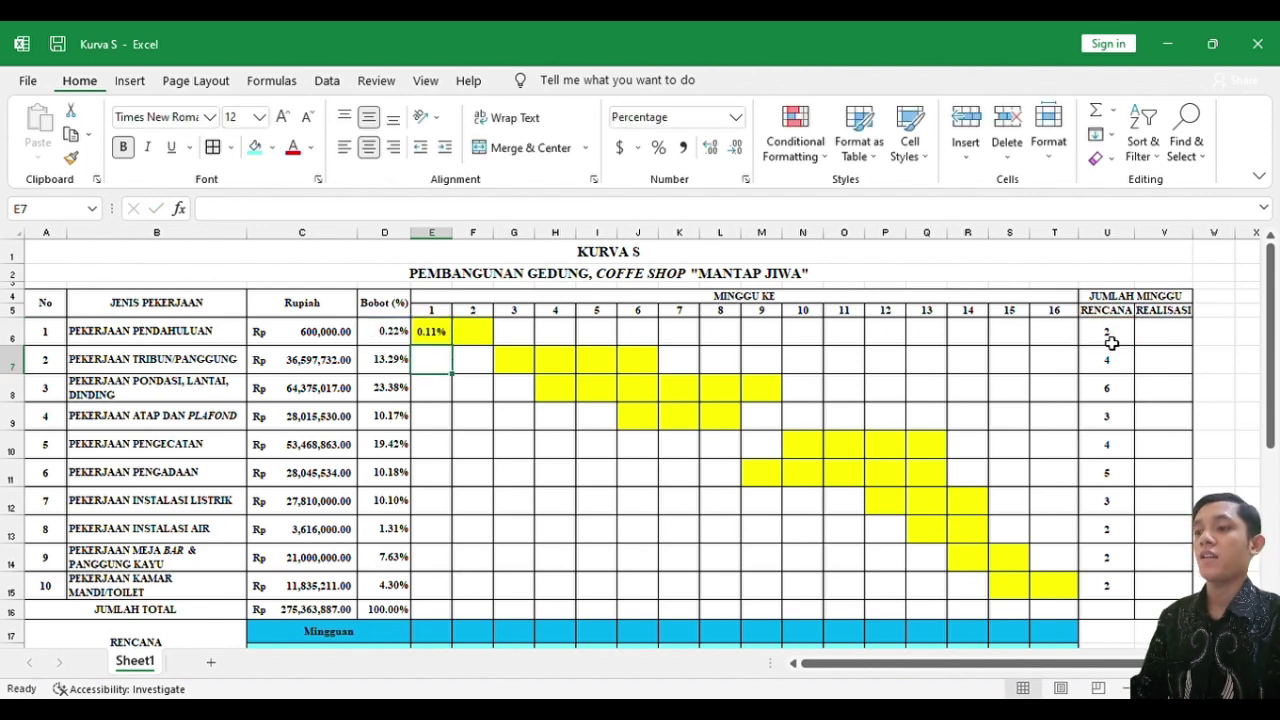
Examine the weekly weight in row 6, then the Bobot and RENCANA values and marked weeks of PEKERJAAN TRIBUN/PANGGUNG
left_click(15, 341)
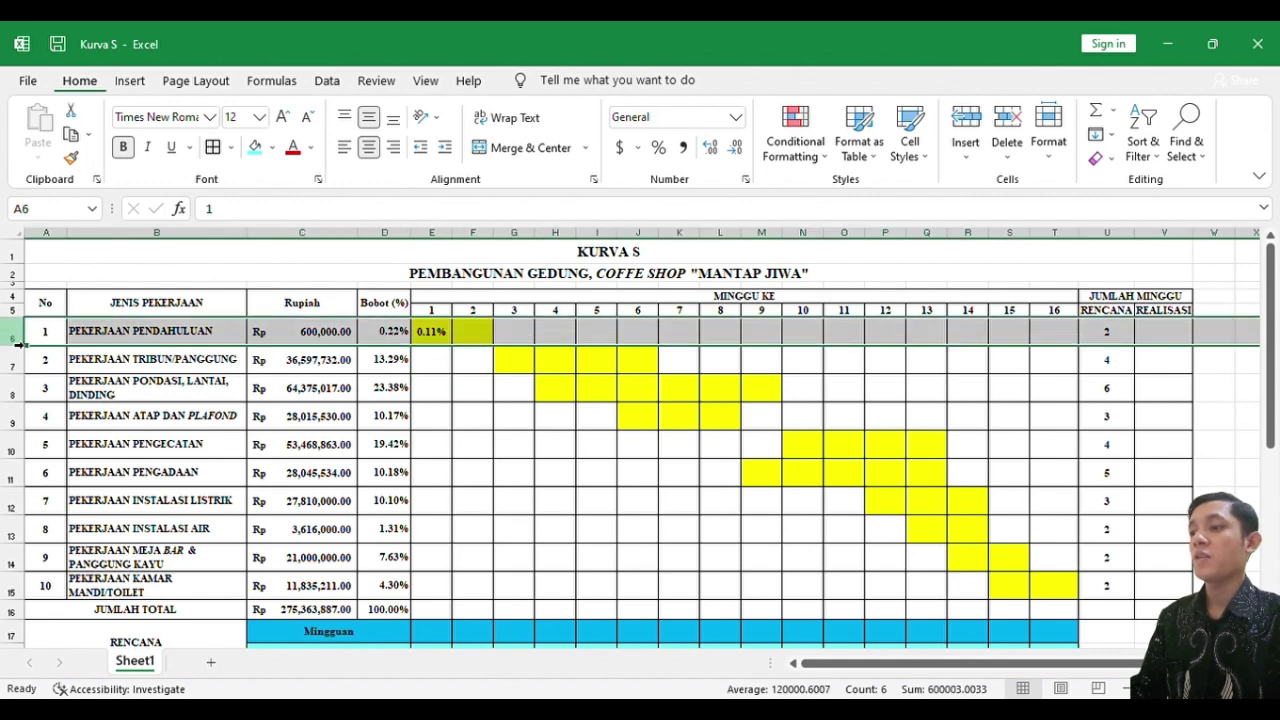
left_click(453, 342)
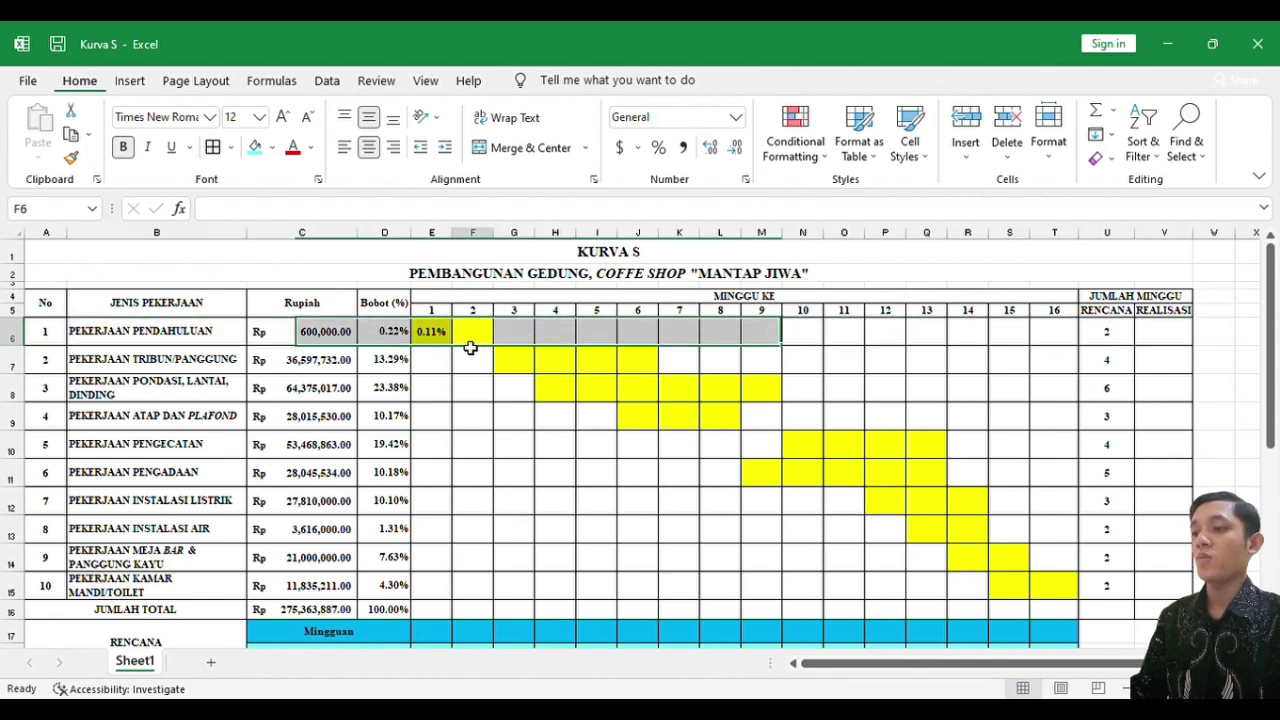
left_click(436, 337)
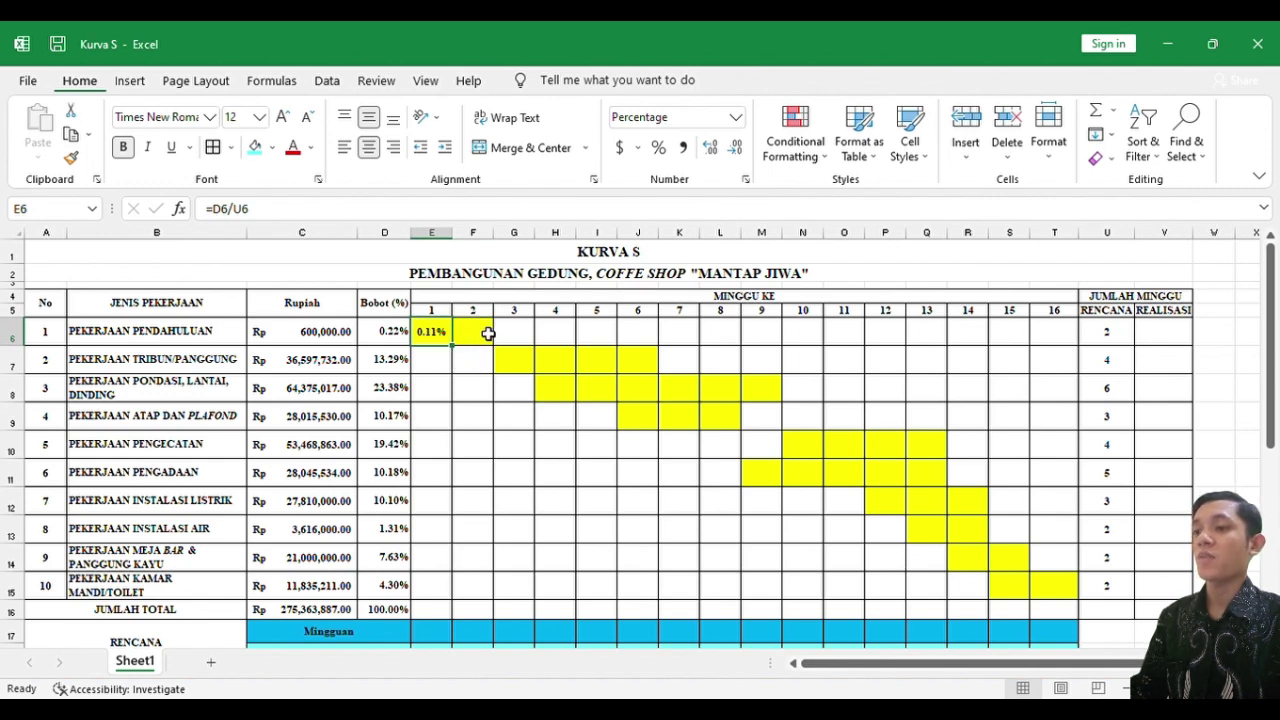
left_click(490, 337)
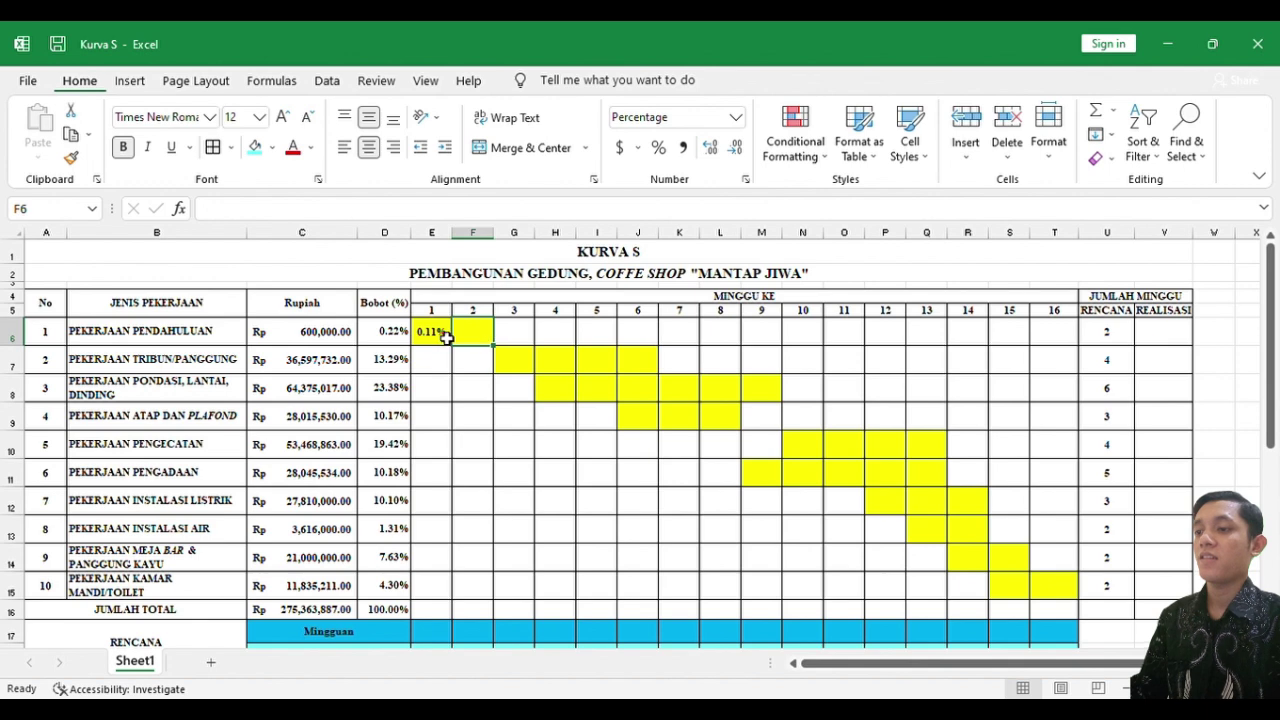
left_click(443, 335)
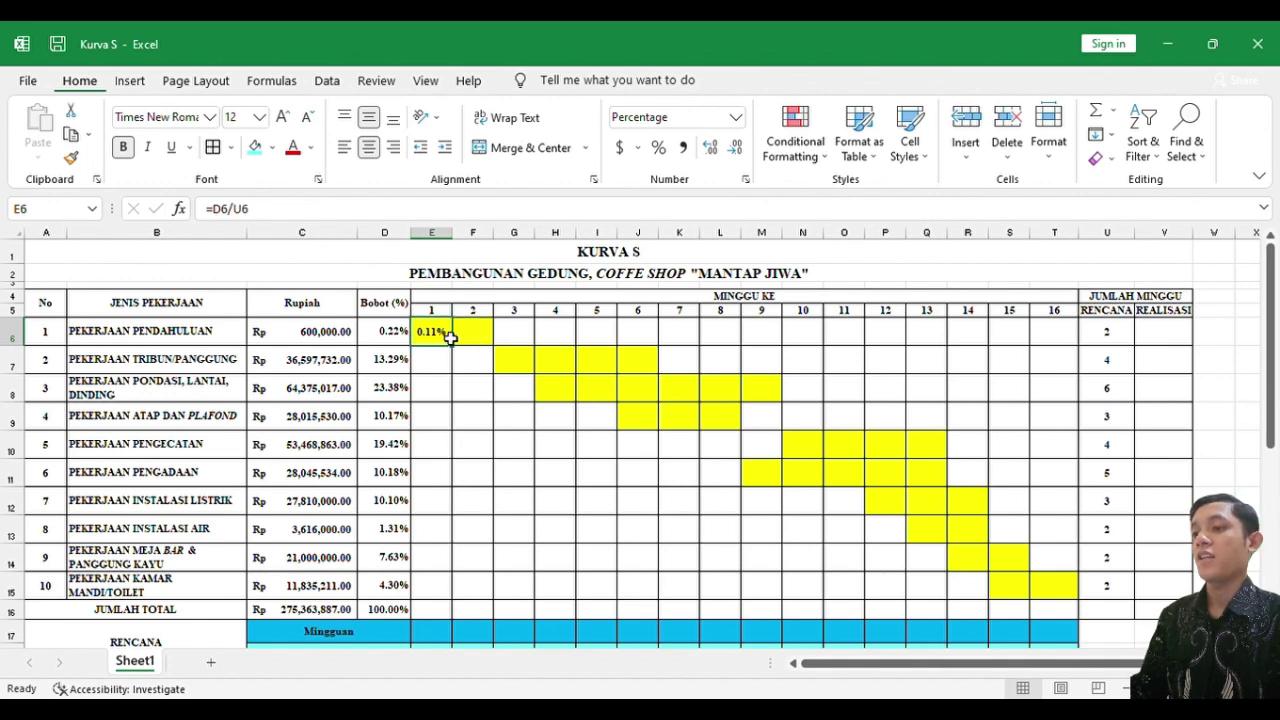
mouse_move(443, 320)
left_mouse_down()
mouse_move(480, 331)
mouse_move(444, 338)
left_mouse_up()
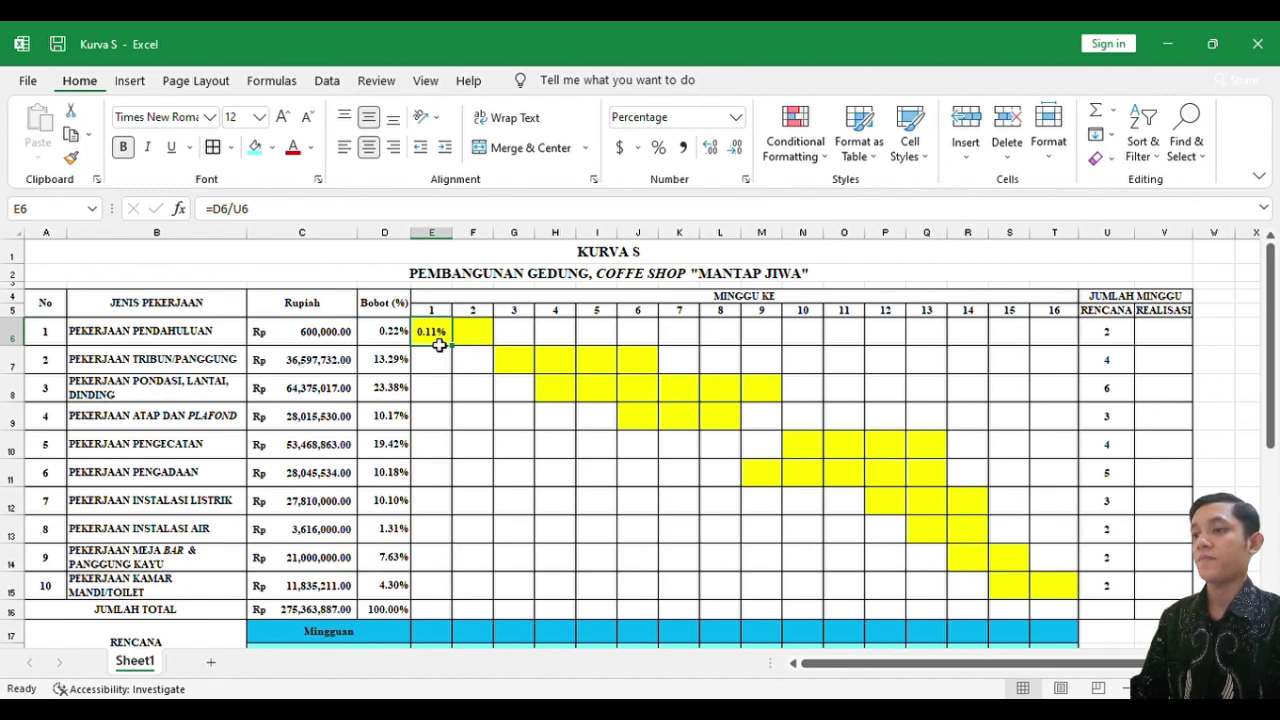
left_click(520, 366)
key("F4")
left_click(530, 392)
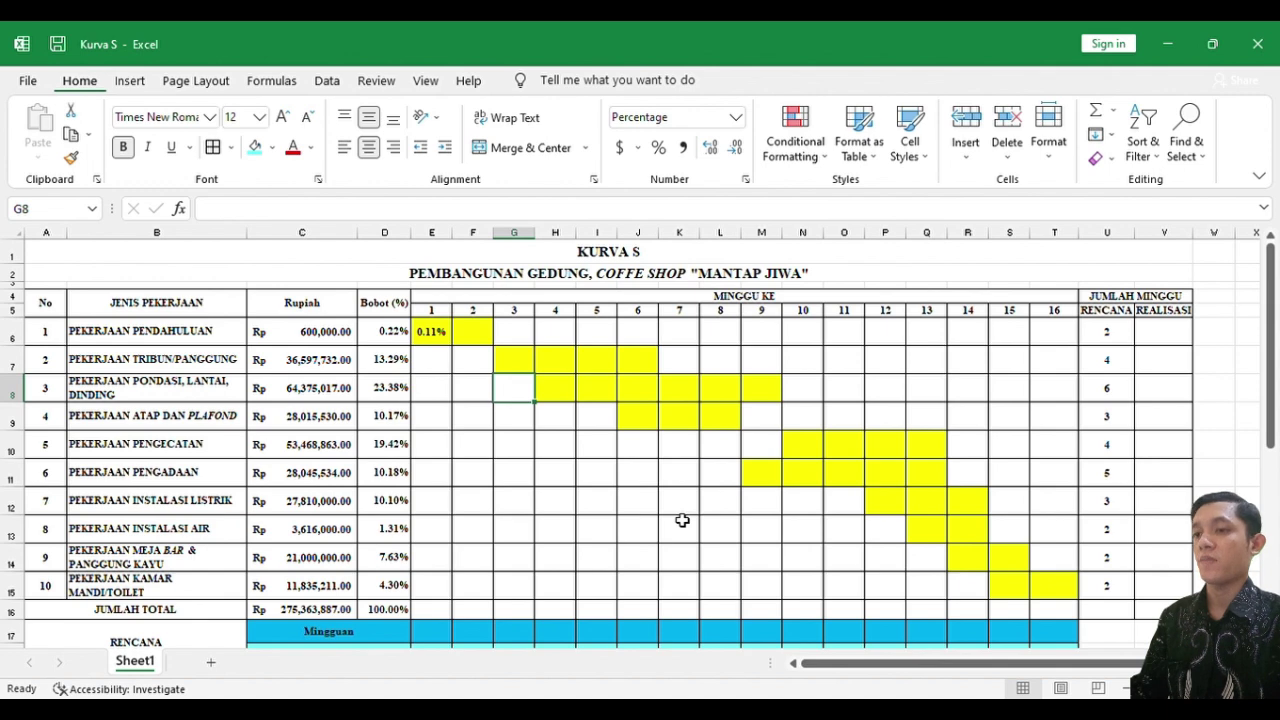
left_click(404, 362)
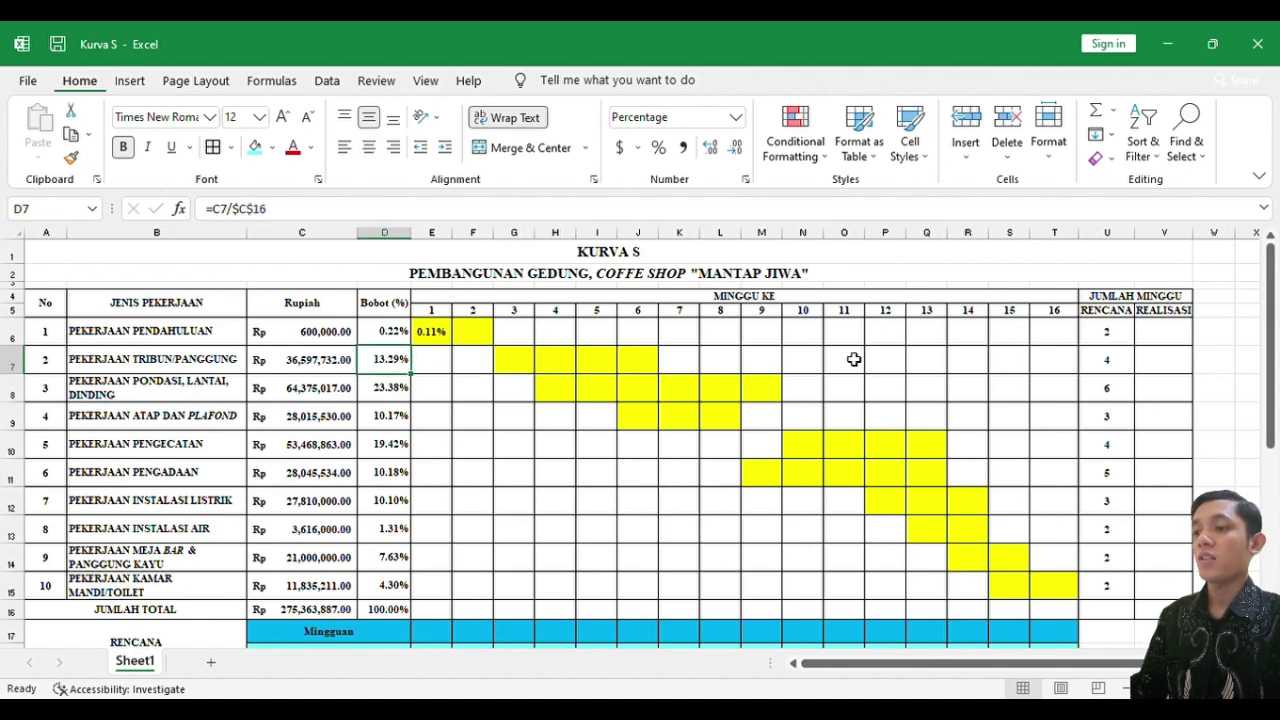
left_click(1117, 367)
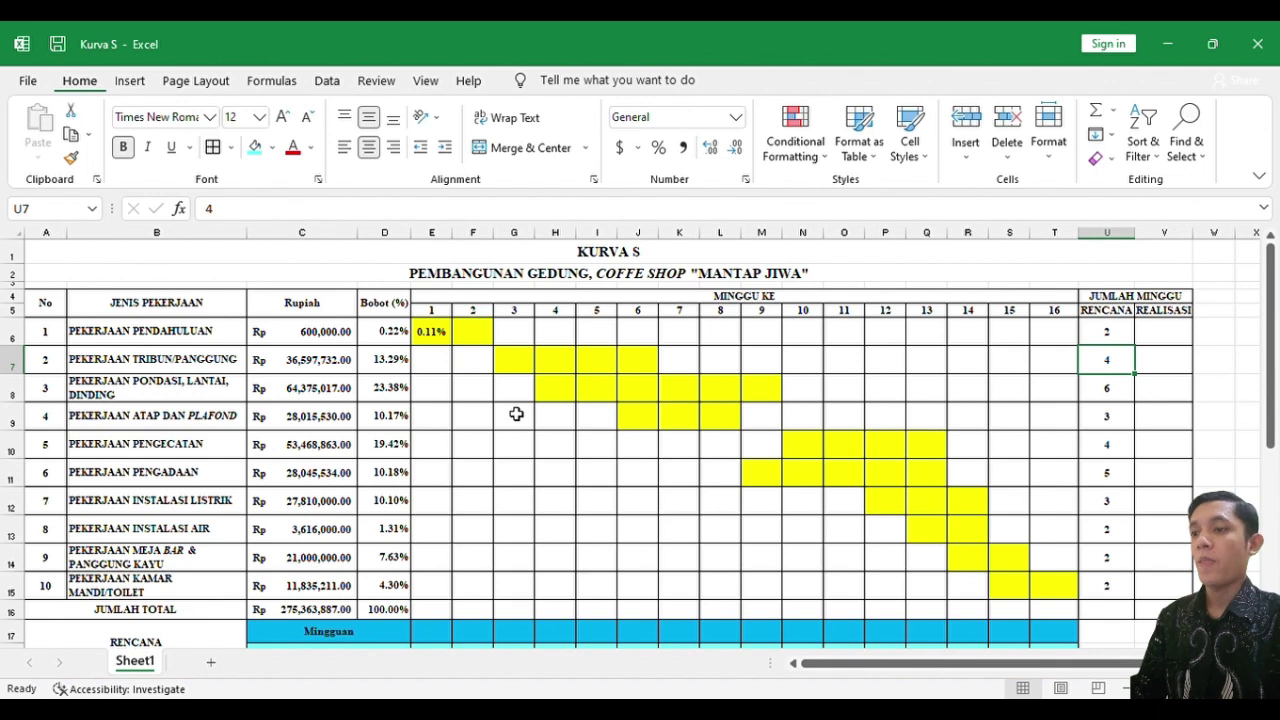
Make both references in the E6 formula absolute so it reads =$D$6/$U$6
left_click(448, 344)
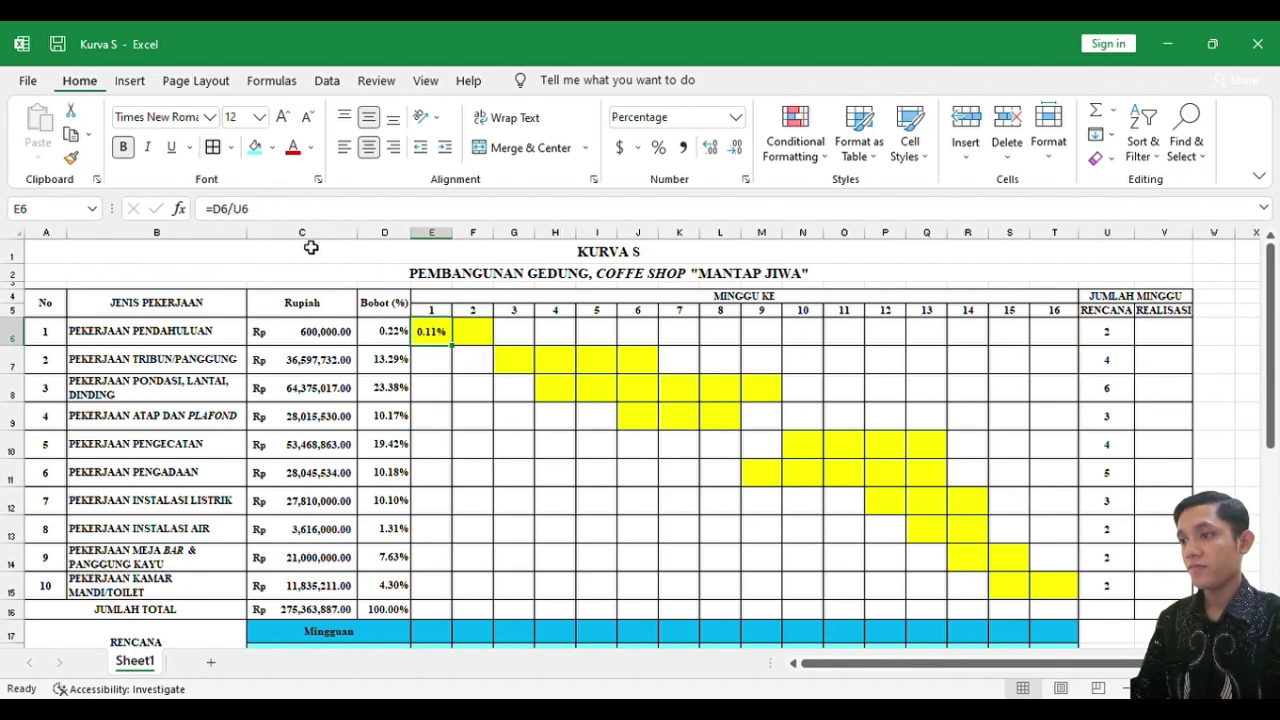
left_click(240, 210)
key("F4")
left_click(219, 210)
key("F4")
key("Return")
Copy the weekly weight formula from E6 to week 2 in F6
left_click(443, 335)
key("ctrl+c")
left_click(478, 337)
key("ctrl+v")
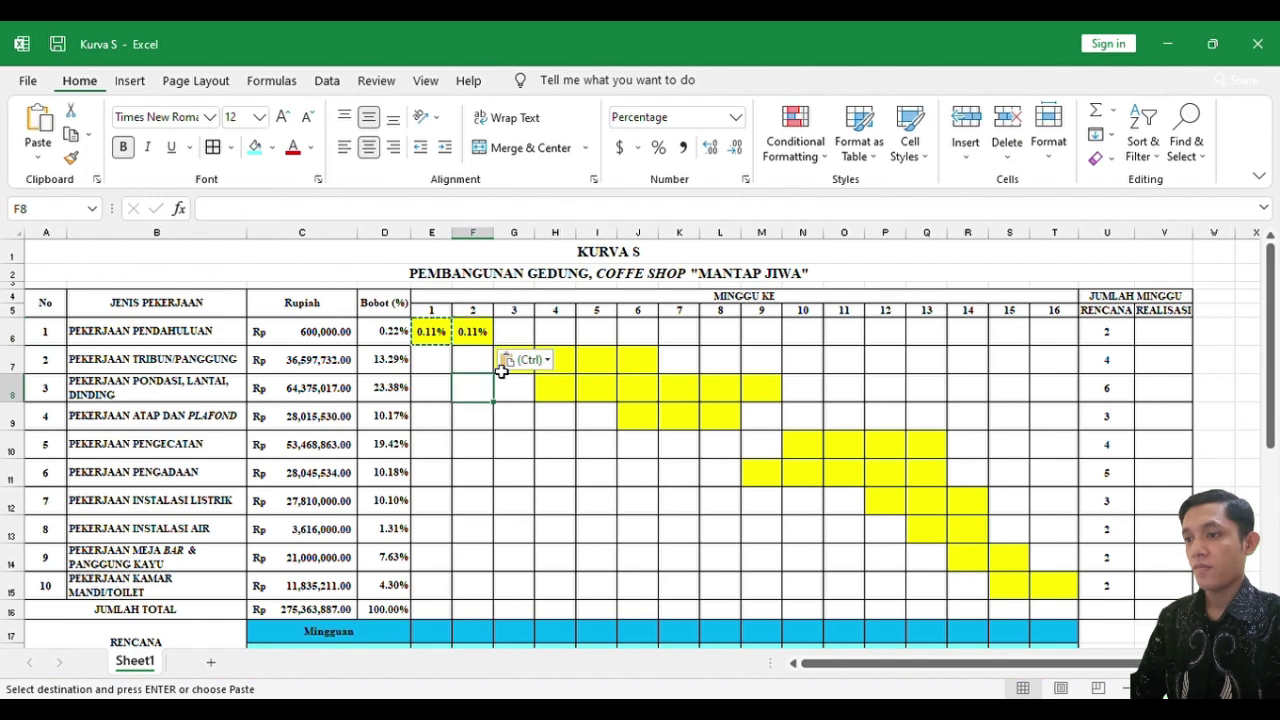
Enter the formula =$D$7/$U$7 in G7 for week 3 of PEKERJAAN TRIBUN/PANGGUNG
left_click(514, 359)
type("=")
left_click(390, 362)
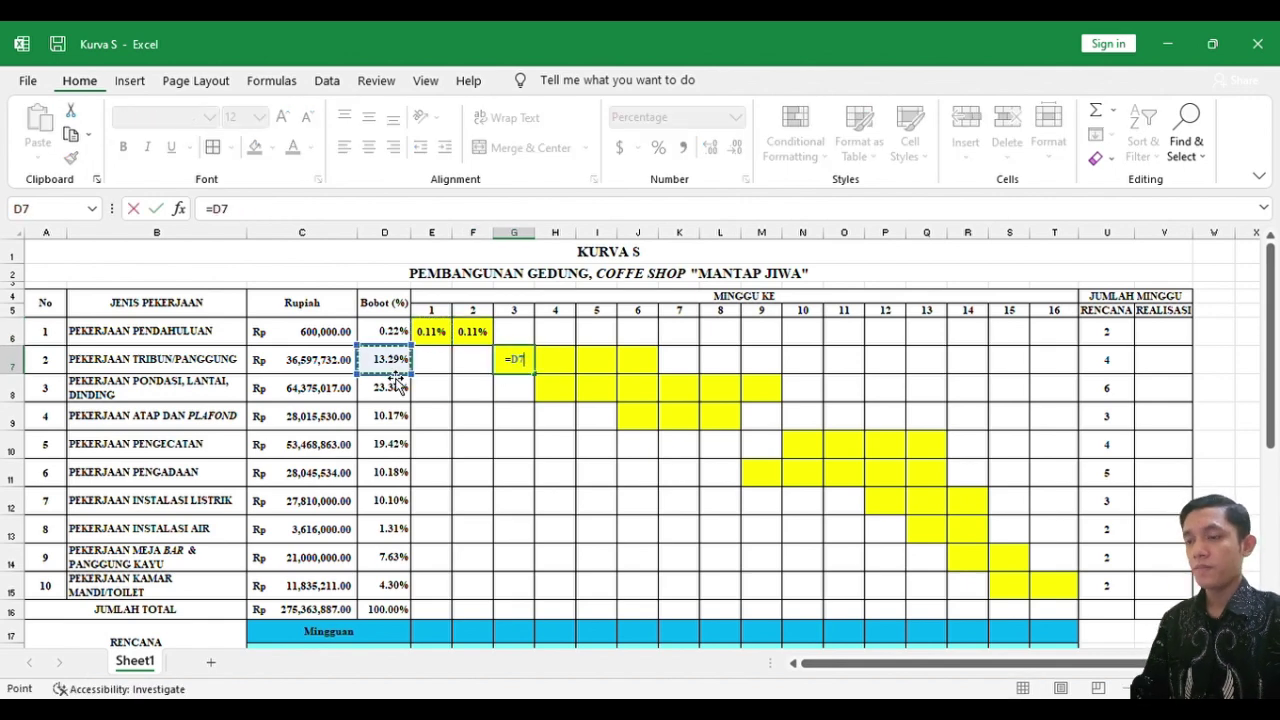
left_click(1107, 359)
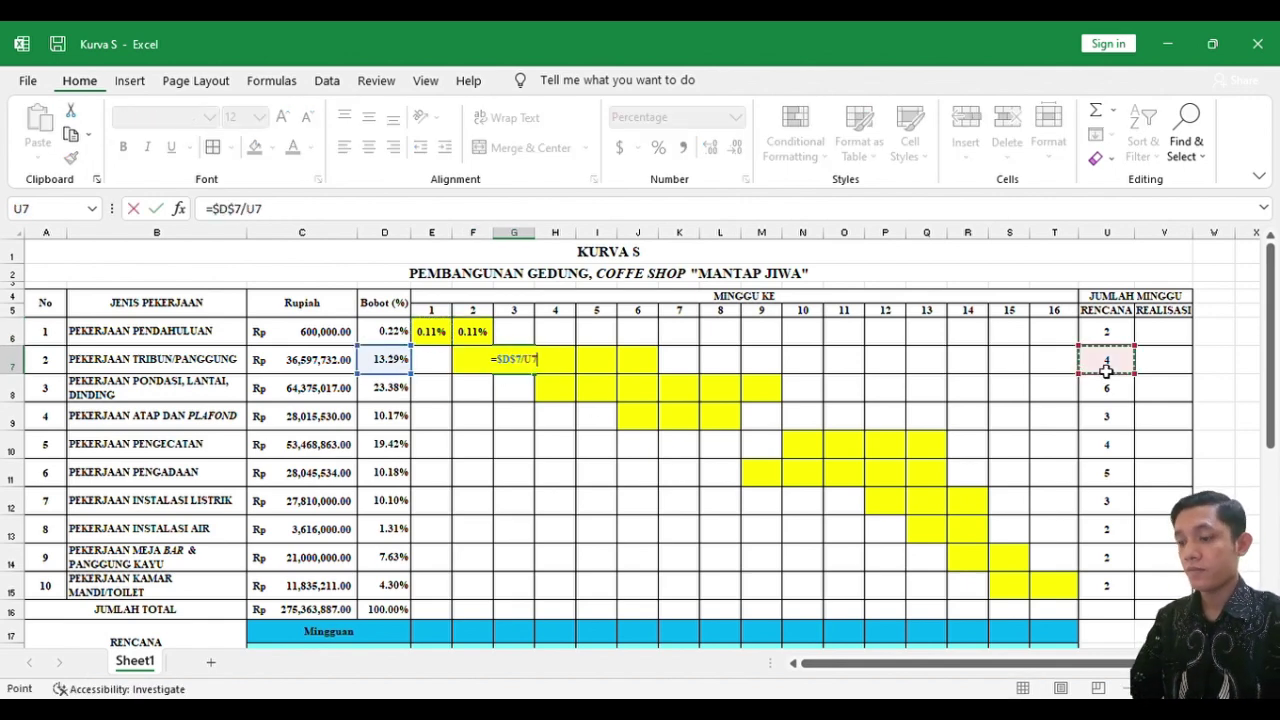
key("F4")
key("Return")
Copy the G7 formula to H7:J7 for weeks 4 to 6 of PEKERJAAN TRIBUN/PANGGUNG
left_click(514, 359)
key("ctrl+c")
left_click_drag(555, 359, 637, 359)
key("ctrl+v")
Enter the formula =$D$8/$U$8 in H8 for week 4 of PEKERJAAN PONDASI, LANTAI, DINDING
left_click(568, 390)
type("=")
left_click(384, 388)
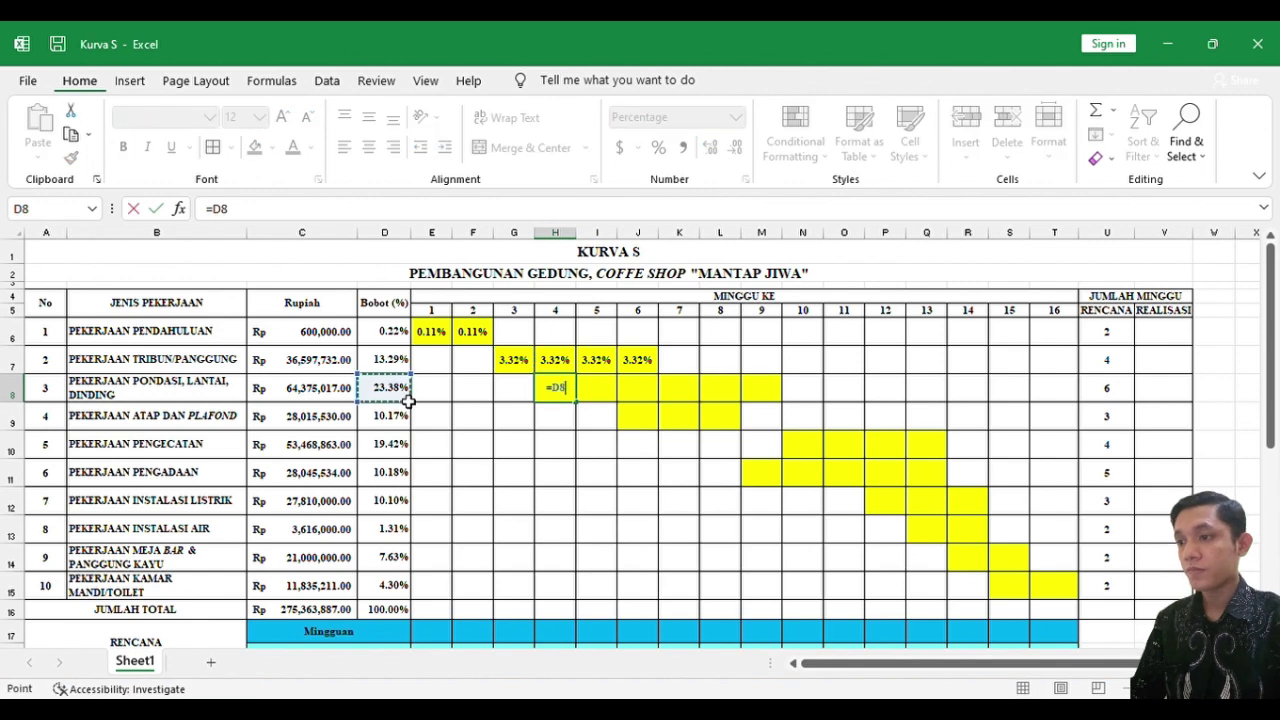
key("F4")
type("/")
left_click(1107, 388)
key("F4")
key("ctrl+Return")
Copy the H8 formula to I8:M8 for weeks 5 to 9 of PEKERJAAN PONDASI, LANTAI, DINDING
key("ctrl+c")
key("shift+Right")
key("shift+Right")
key("shift+Right")
key("shift+Right")
key("shift+Right")
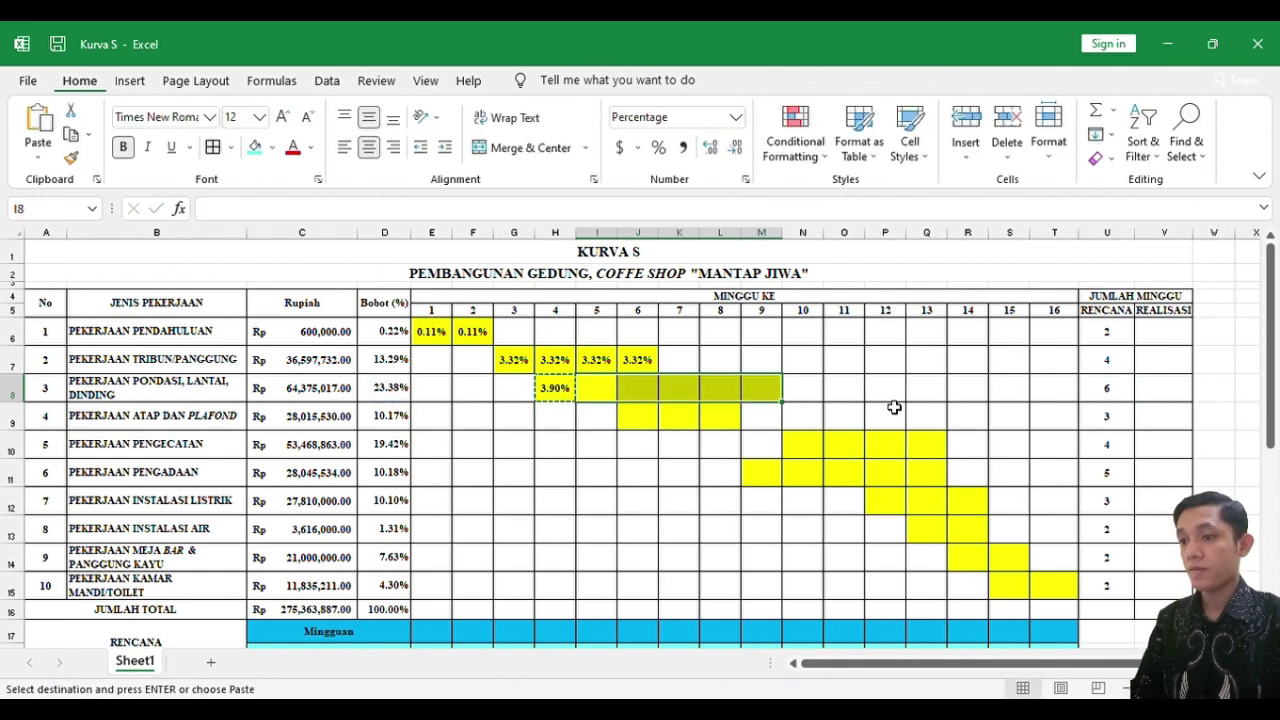
key("ctrl+v")
Enter the formula =$D$9/$U$9 in J9 for week 6 of PEKERJAAN ATAP DAN PLAFOND
key("Down")
key("Right")
key("Right")
type("=")
key("Left")
key("Left")
key("Left")
key("Left")
key("Left")
key("Left")
key("F4")
type("/")
key("Right")
key("Right")
key("Right")
key("Right")
key("Right")
key("Right")
key("Right")
key("Right")
key("Right")
key("Right")
key("Right")
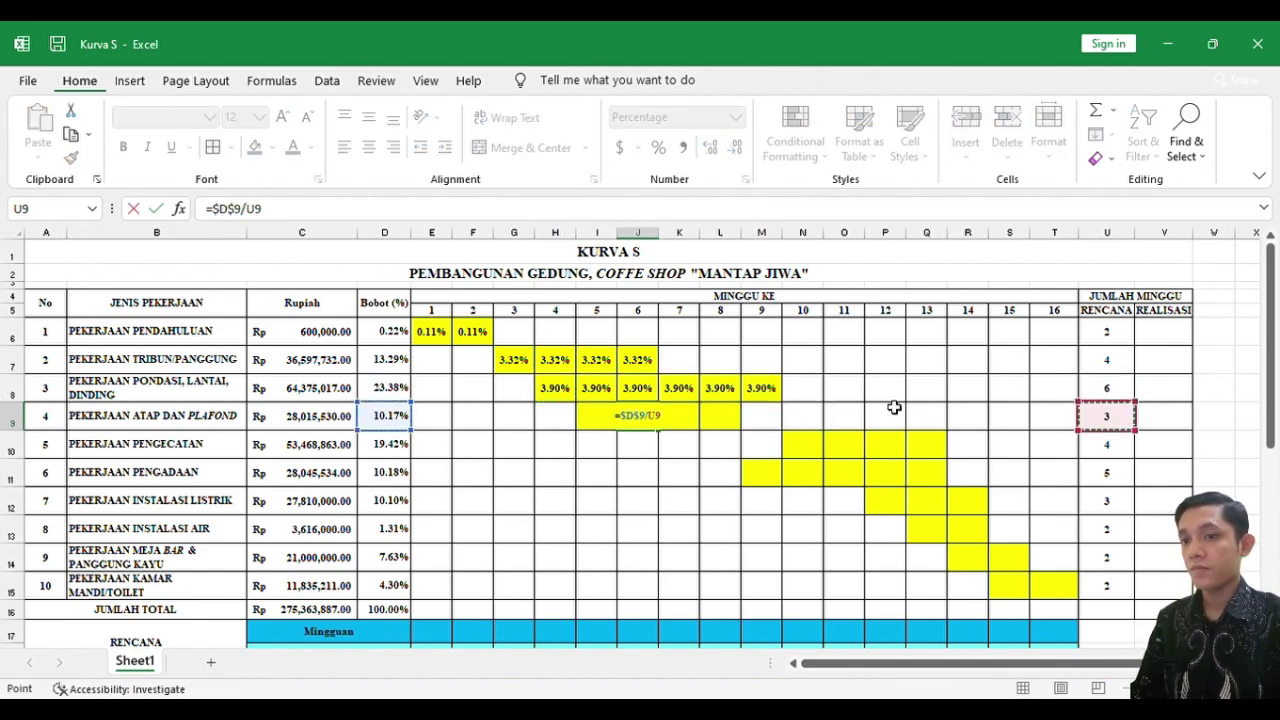
key("F4")
key("ctrl+Return")
Copy the J9 formula to K9:L9 for weeks 7 and 8 of PEKERJAAN ATAP DAN PLAFOND
key("ctrl+c")
key("shift+Right")
key("shift+Right")
key("ctrl+v")
Enter the formula =$D$10/$U$10 in N10 for week 10 of PEKERJAAN PENGECATAN
key("Down")
key("Right")
key("Right")
key("Right")
key("Right")
type("=")
key("Left")
key("Left")
key("Left")
key("Left")
key("Left")
key("Left")
key("Left")
key("Left")
key("Left")
key("Left")
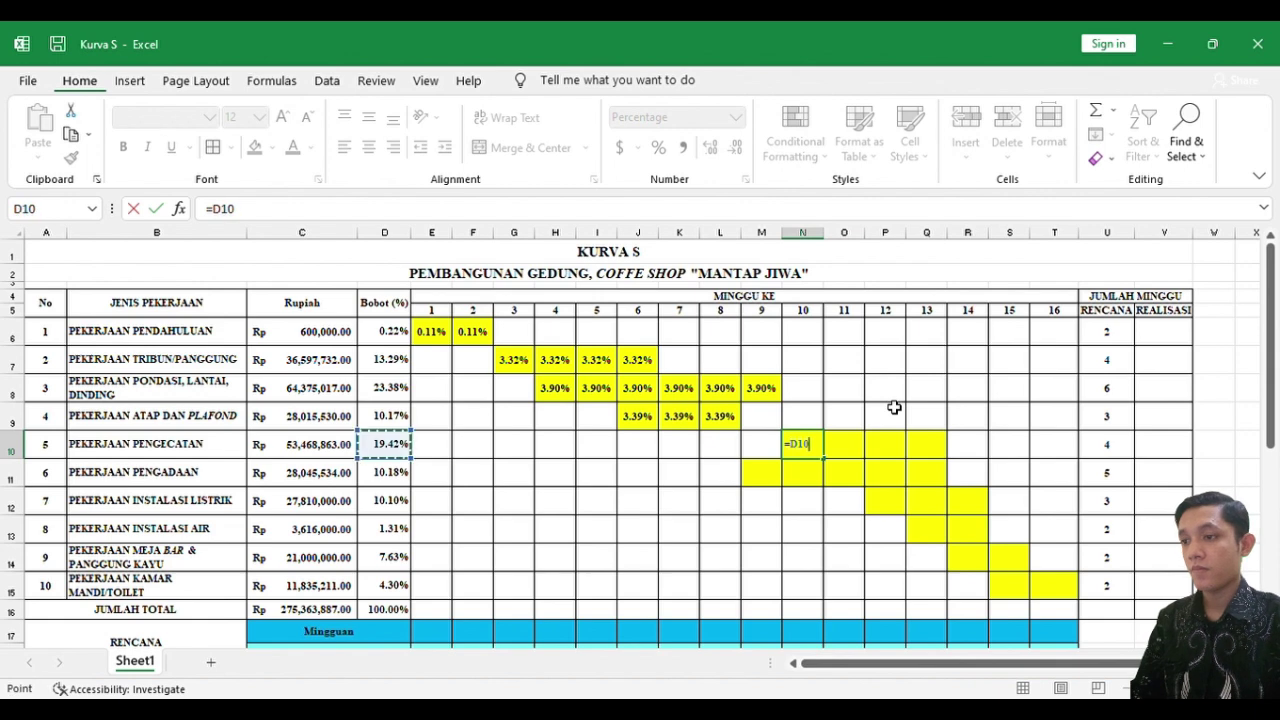
key("F4")
type("/")
key("Right")
key("Right")
key("Right")
key("Right")
key("Right")
key("Right")
key("Right")
key("F4")
key("ctrl+Return")
Copy the N10 formula to O10:Q10 for weeks 11 to 13 of PEKERJAAN PENGECATAN
key("ctrl+c")
key("shift+Right")
key("shift+Right")
key("shift+Right")
key("ctrl+v")
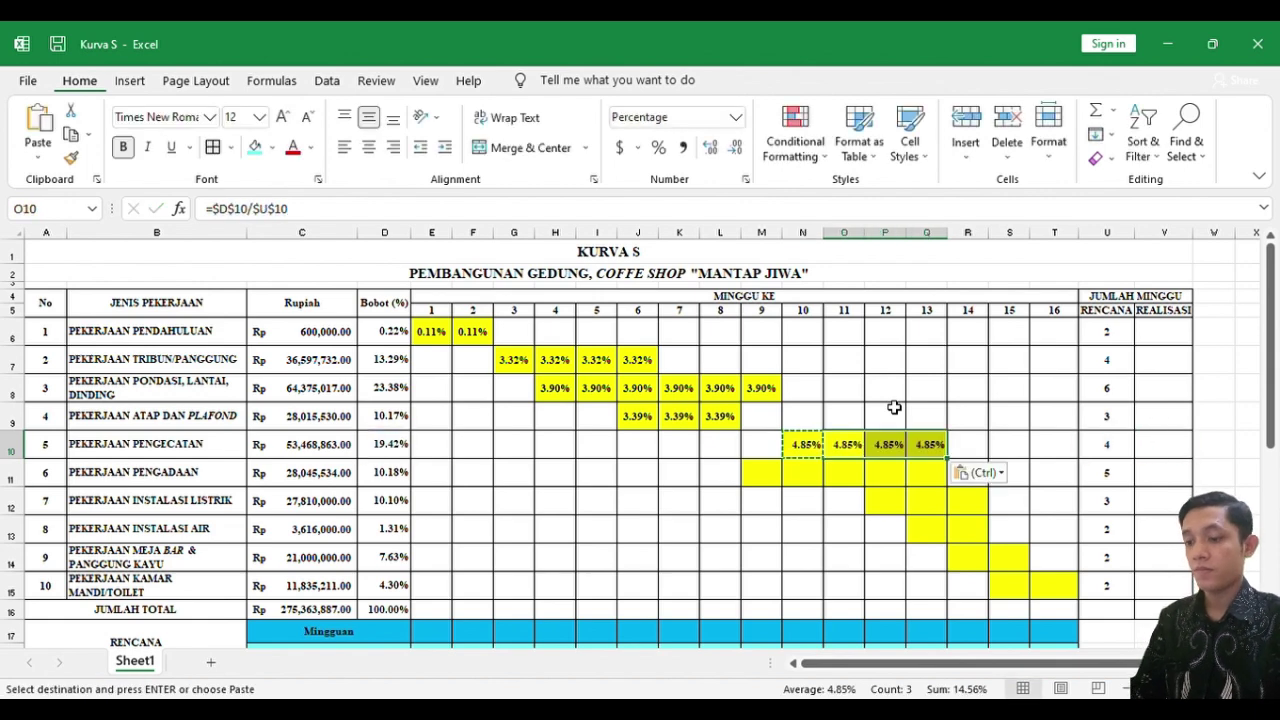
Enter the formula =$D$11/$U$11 in M11 for week 9 of PEKERJAAN PENGADAAN
key("Down")
key("Left")
type("=")
key("Left")
key("Left")
key("Left")
key("Left")
key("Left")
key("Left")
key("Left")
key("Left")
key("Left")
key("F4")
type("/")
key("Right")
key("Right")
key("Right")
key("Right")
key("Right")
key("Right")
key("Right")
key("Right")
key("F4")
key("ctrl+Return")
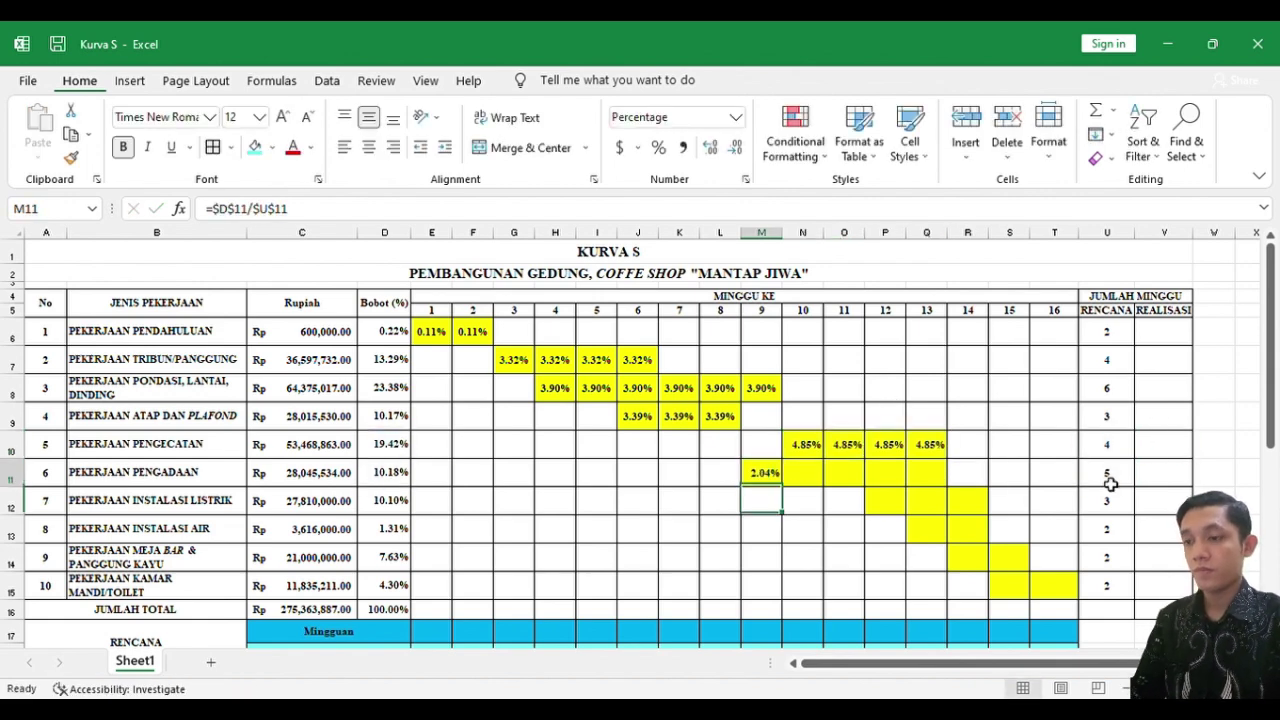
Copy the M11 formula to N11:Q11 for weeks 10 to 13 of PEKERJAAN PENGADAAN
key("ctrl+c")
key("shift+Right")
key("shift+Right")
key("shift+Right")
key("shift+Right")
key("ctrl+v")
Enter the formula =$D$12/$U$12 in P12 for week 12 of PEKERJAAN INSTALASI LISTRIK
key("Down")
key("Right")
key("Right")
key("Right")
type("=")
key("F4")
type("/")
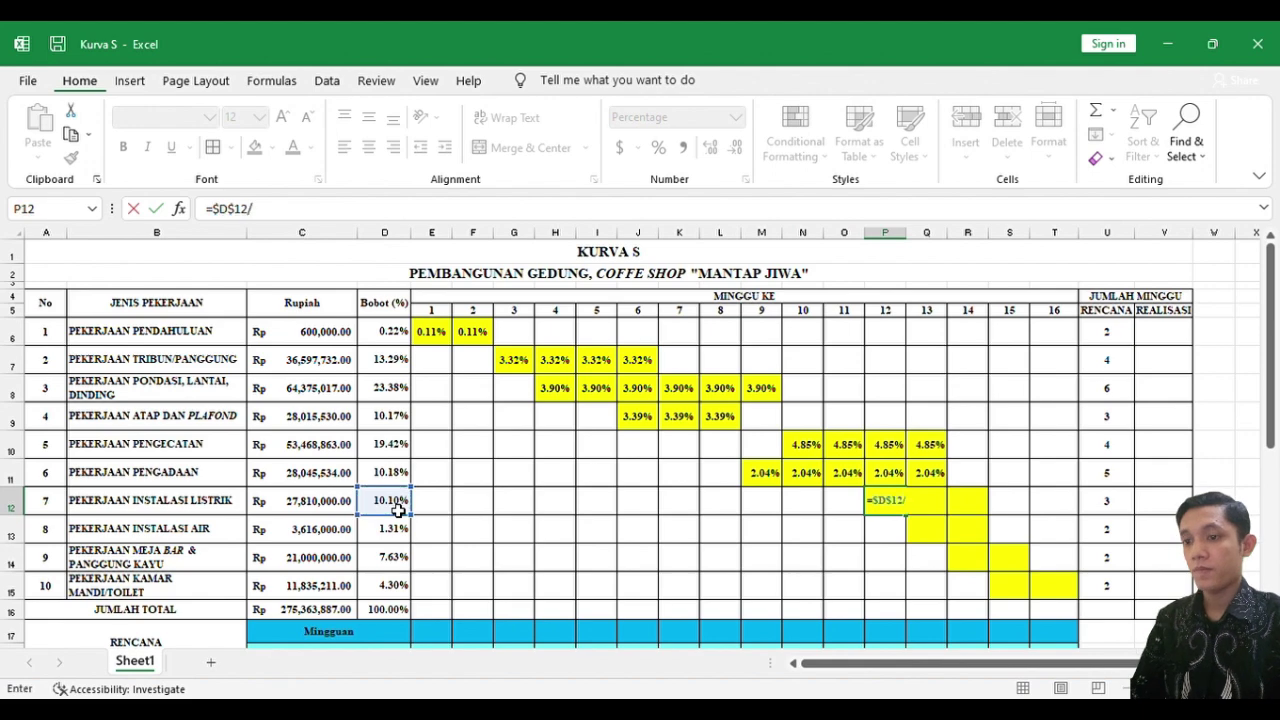
left_click(1122, 510)
key("F4")
key("ctrl+Return")
Copy the P12 formula to Q12:R12 for weeks 13 and 14 of PEKERJAAN INSTALASI LISTRIK
key("ctrl+c")
key("shift+Right")
key("shift+Right")
key("ctrl+v")
Enter the formula =$D$13/$U$13 in Q13 for week 13 of PEKERJAAN INSTALASI AIR
key("Down")
key("Right")
type("=")
left_click(397, 533)
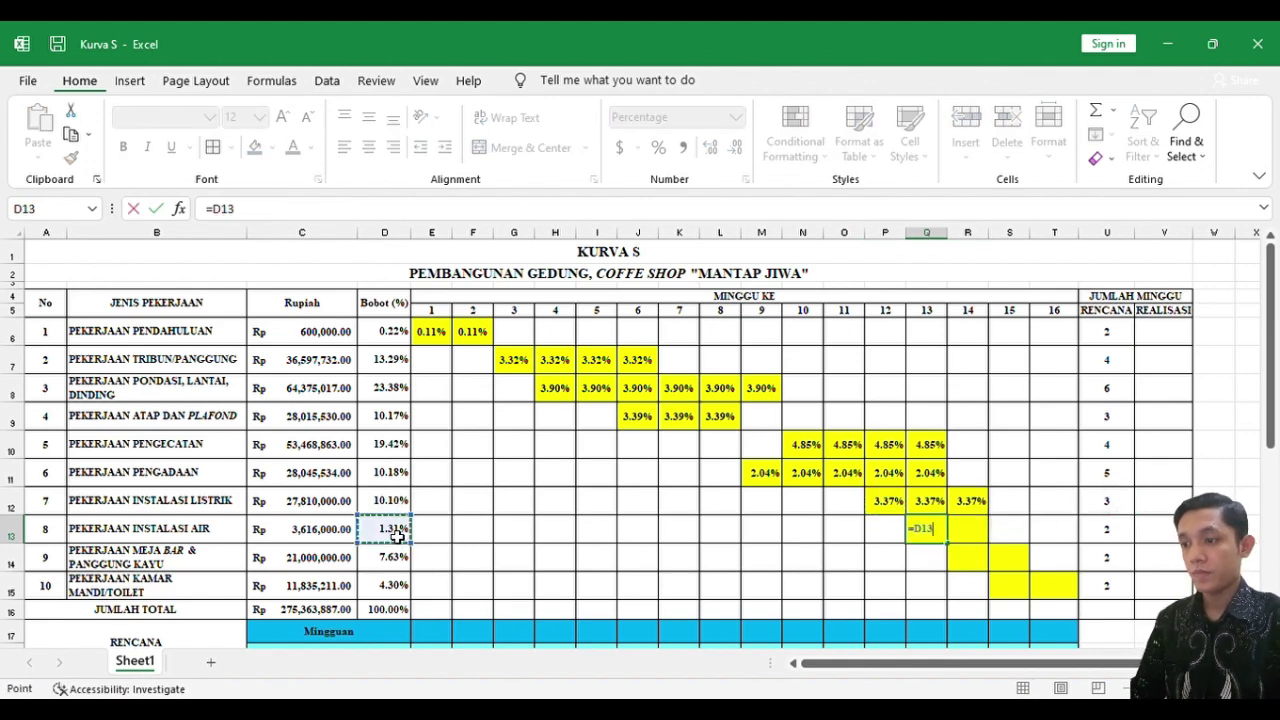
key("F4")
type("/")
left_click(397, 535)
scroll(397, 537, "right", 2)
scroll(397, 537, "left", 2)
key("Right")
key("Right")
key("Right")
key("Right")
key("Right")
key("Right")
key("Right")
key("Right")
key("Right")
key("Right")
key("Right")
key("Right")
key("Right")
key("Right")
key("Right")
key("Right")
key("Right")
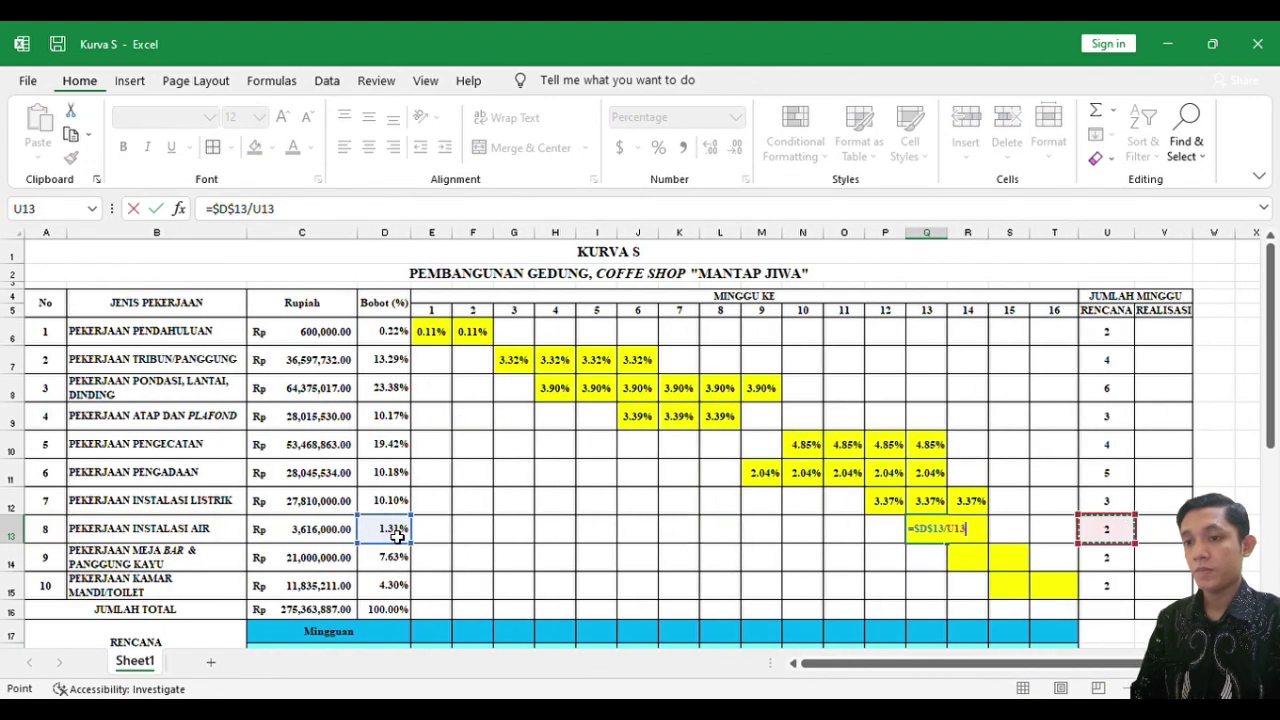
key("F4")
key("ctrl+Return")
Copy the Q13 formula to R13 for week 14 of PEKERJAAN INSTALASI AIR
key("ctrl+c")
key("shift+Right")
key("ctrl+v")
Enter the formula =$D$14/$U$14 in R14 for week 14 of PEKERJAAN MEJA BAR & PANGGUNG KAYU
key("Down")
key("Right")
type("=")
left_click(397, 557)
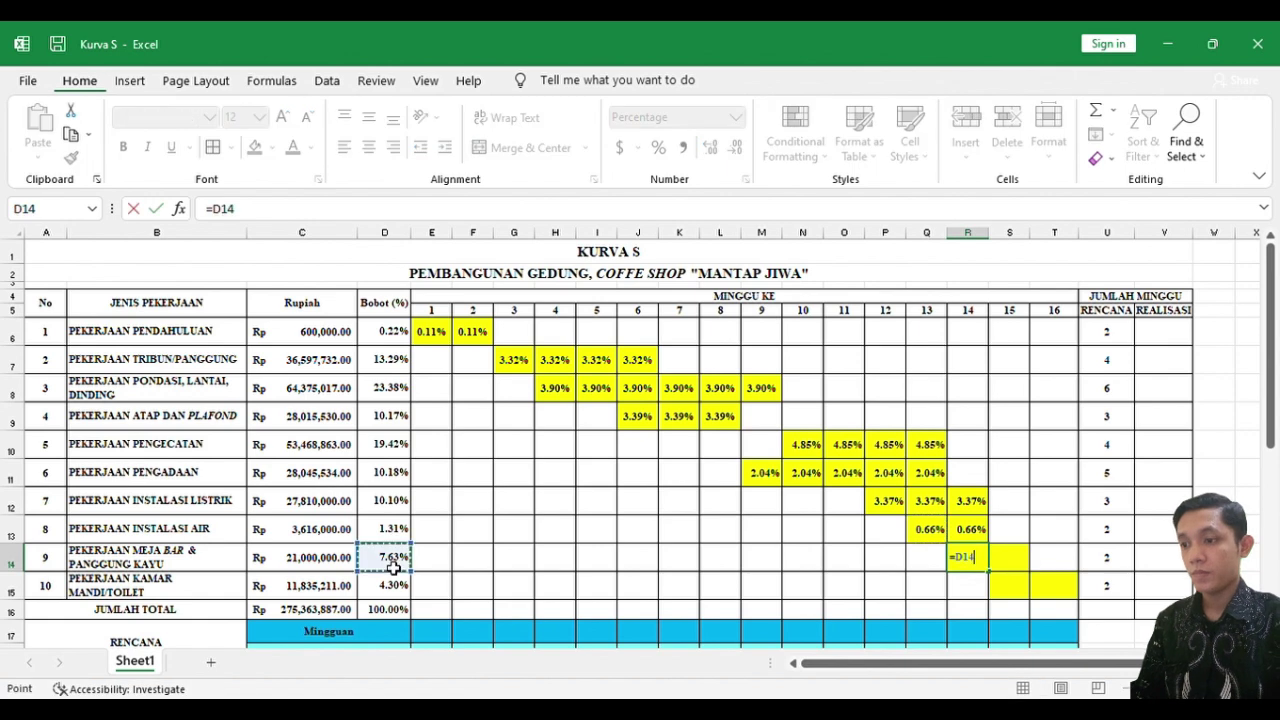
key("F4")
type("/")
left_click(1105, 557)
key("ctrl+Return")
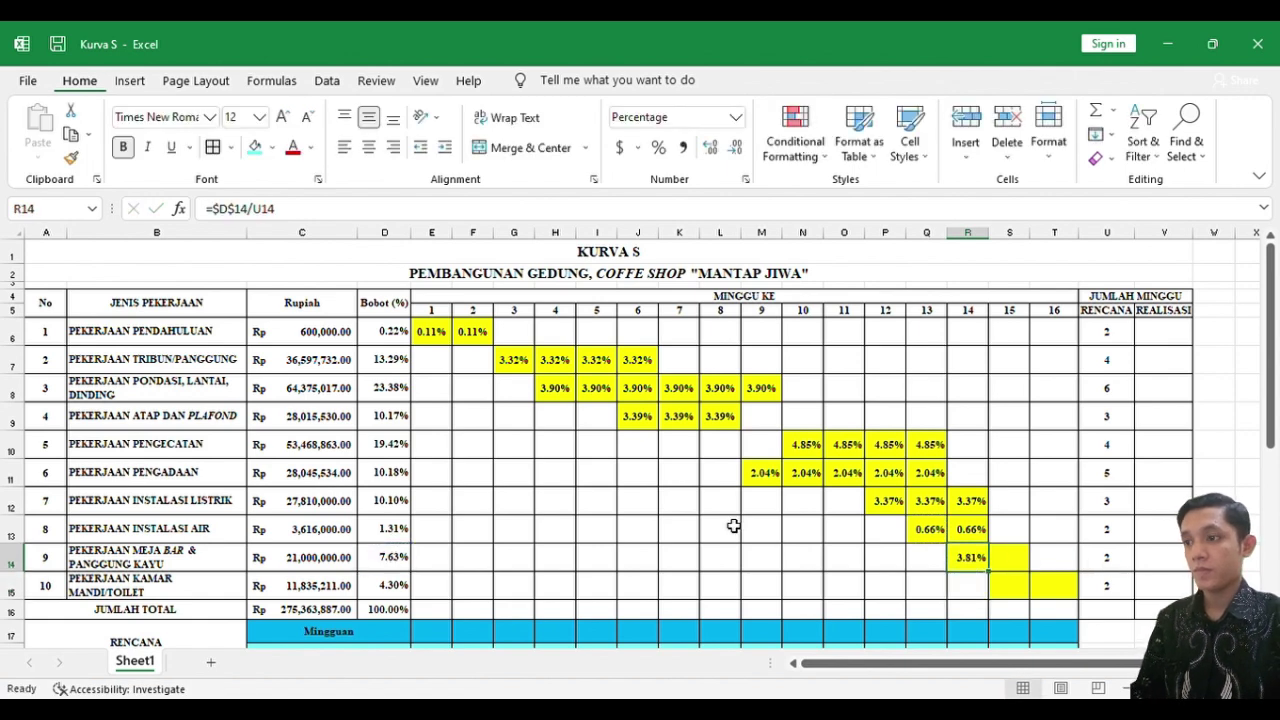
left_click(268, 208)
key("Escape")
Copy the R14 formula to S14 for week 15 of PEKERJAAN MEJA BAR & PANGGUNG KAYU
key("ctrl+c")
key("Right")
key("ctrl+v")
Enter the formula =$D$15/$U$15 in S15 for week 15 of PEKERJAAN KAMAR MANDI/TOILET
key("Down")
type("=")
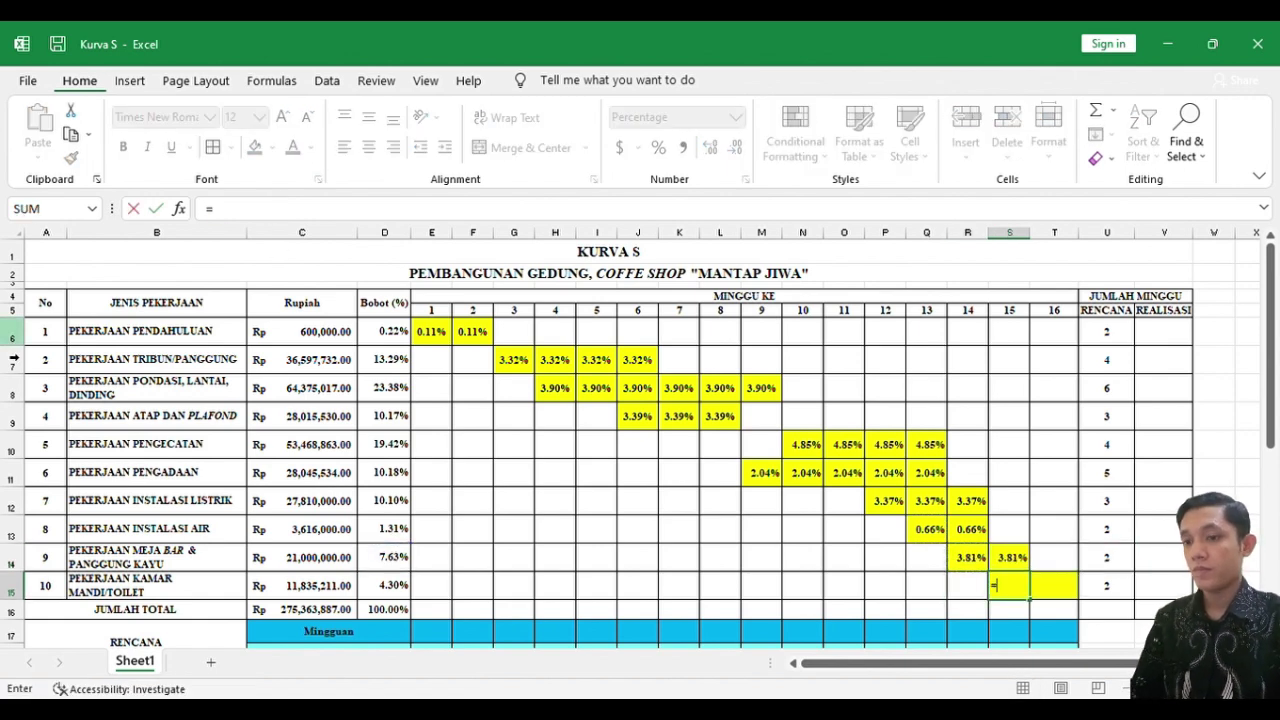
left_click(384, 585)
key("F4")
type("/")
left_click(1107, 585)
key("F4")
key("ctrl+Return")
Copy the S15 formula to T15 for week 16 of PEKERJAAN KAMAR MANDI/TOILET
key("ctrl+c")
key("Right")
key("ctrl+v")
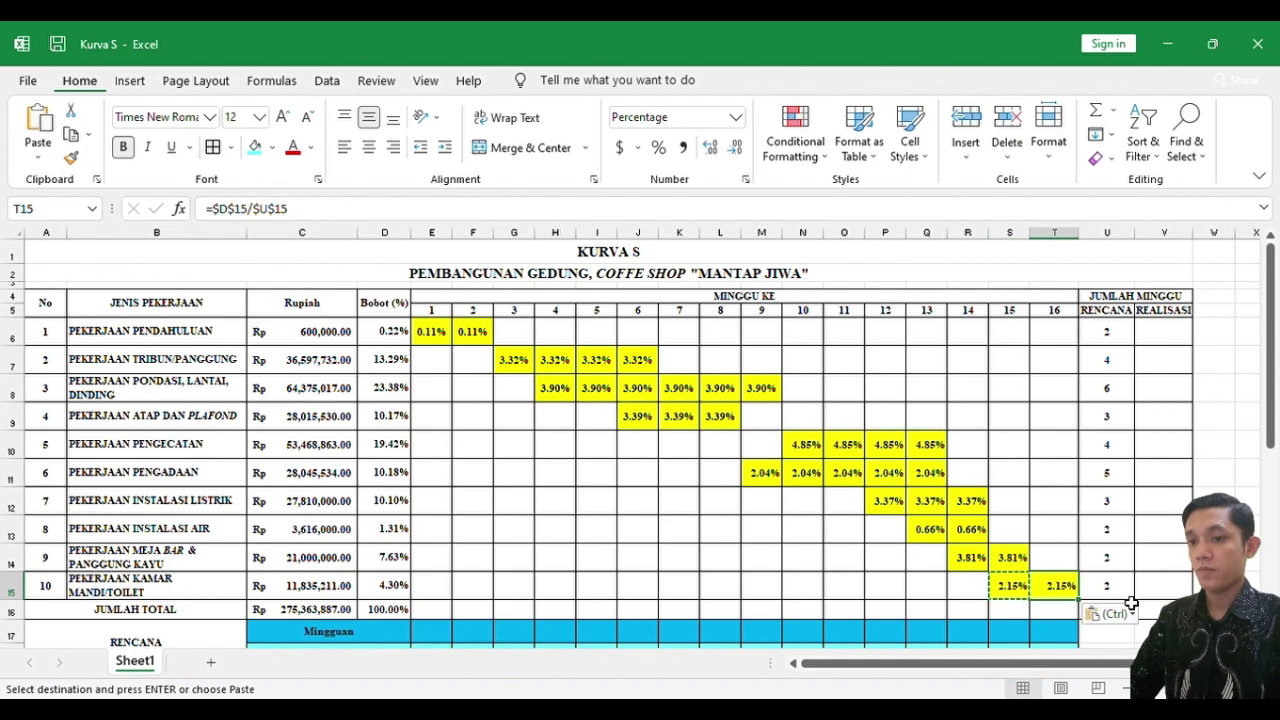
Check the sum of all weekly weights in E6:T15 and review the columns of weeks 1 to 4
left_click(431, 631)
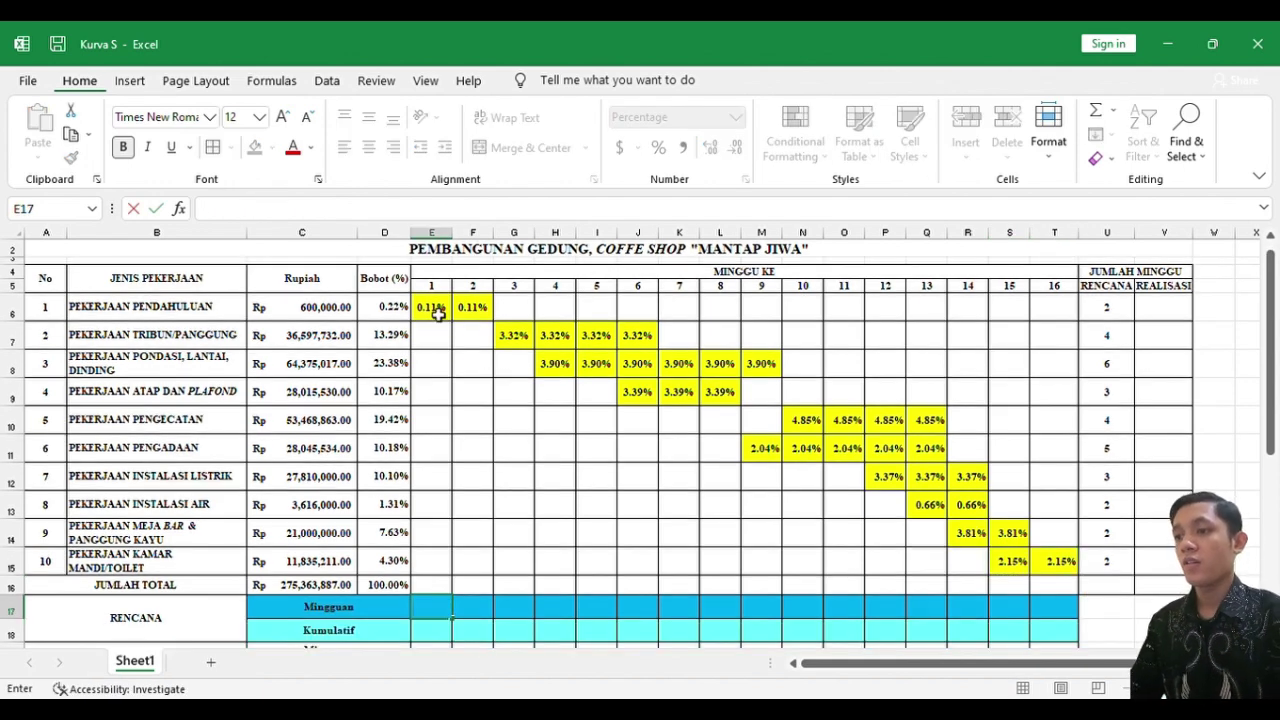
left_click_drag(437, 313, 1048, 570)
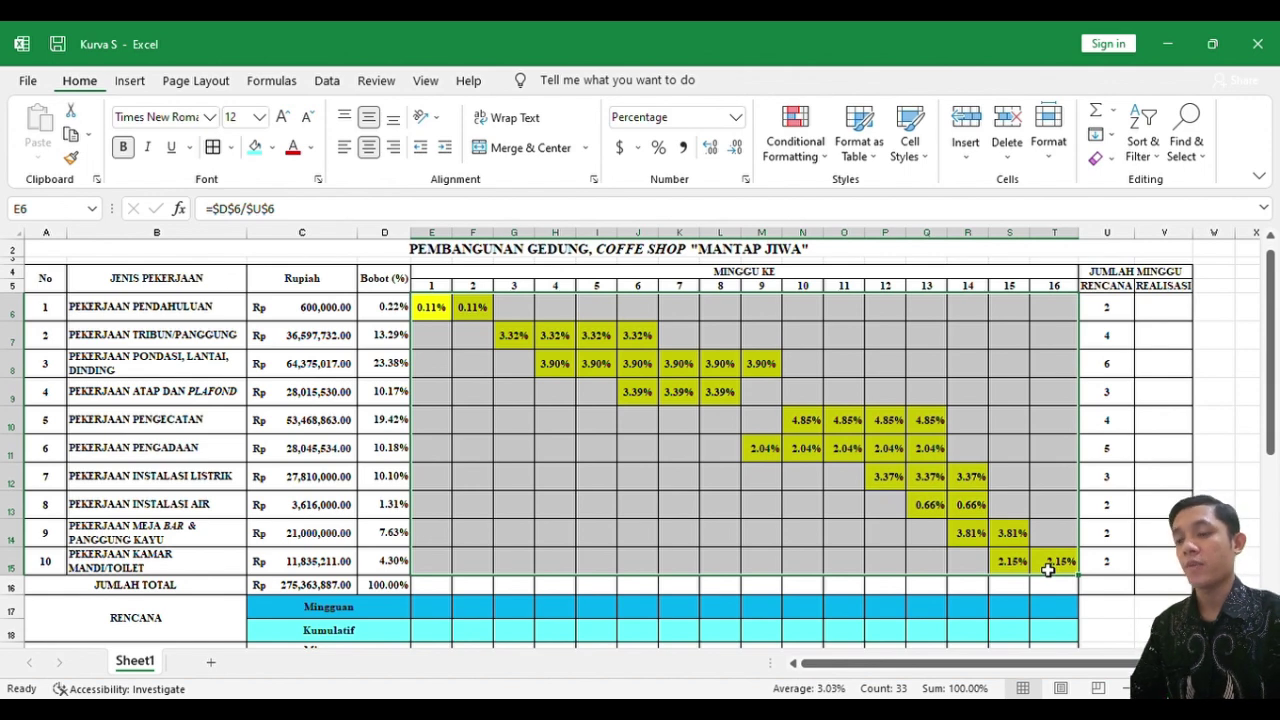
left_click(532, 570)
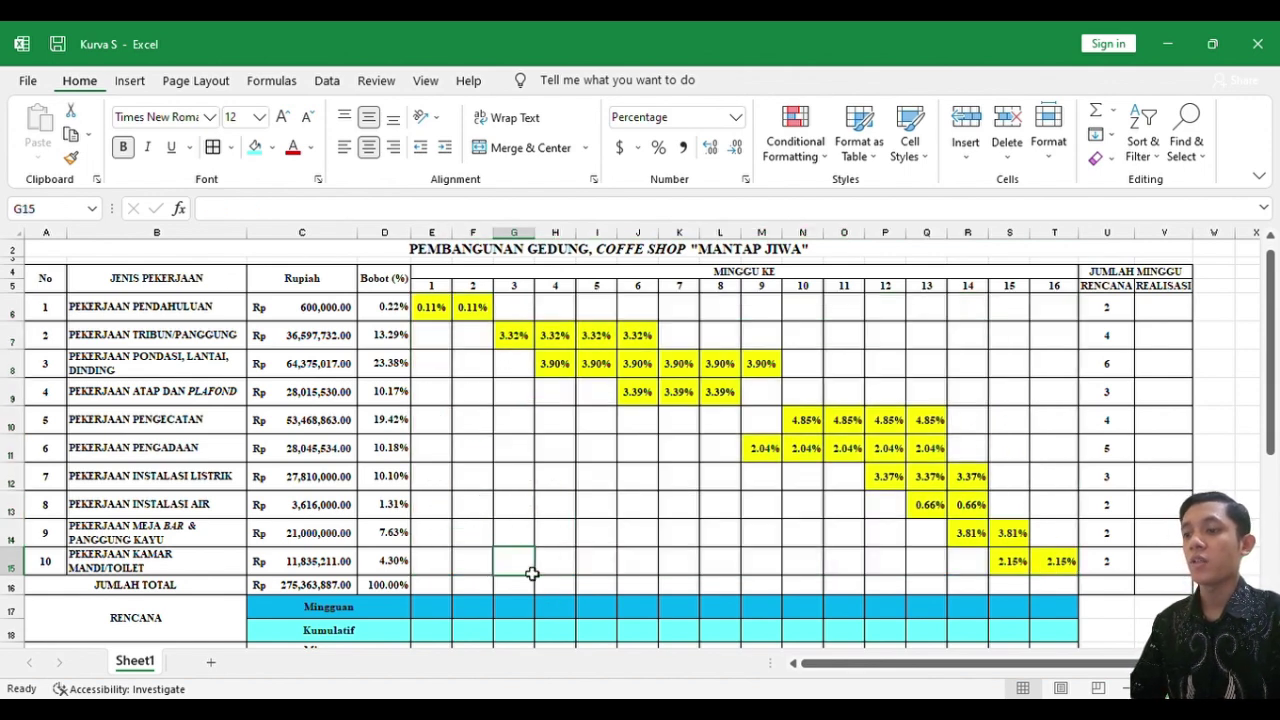
left_click(440, 308)
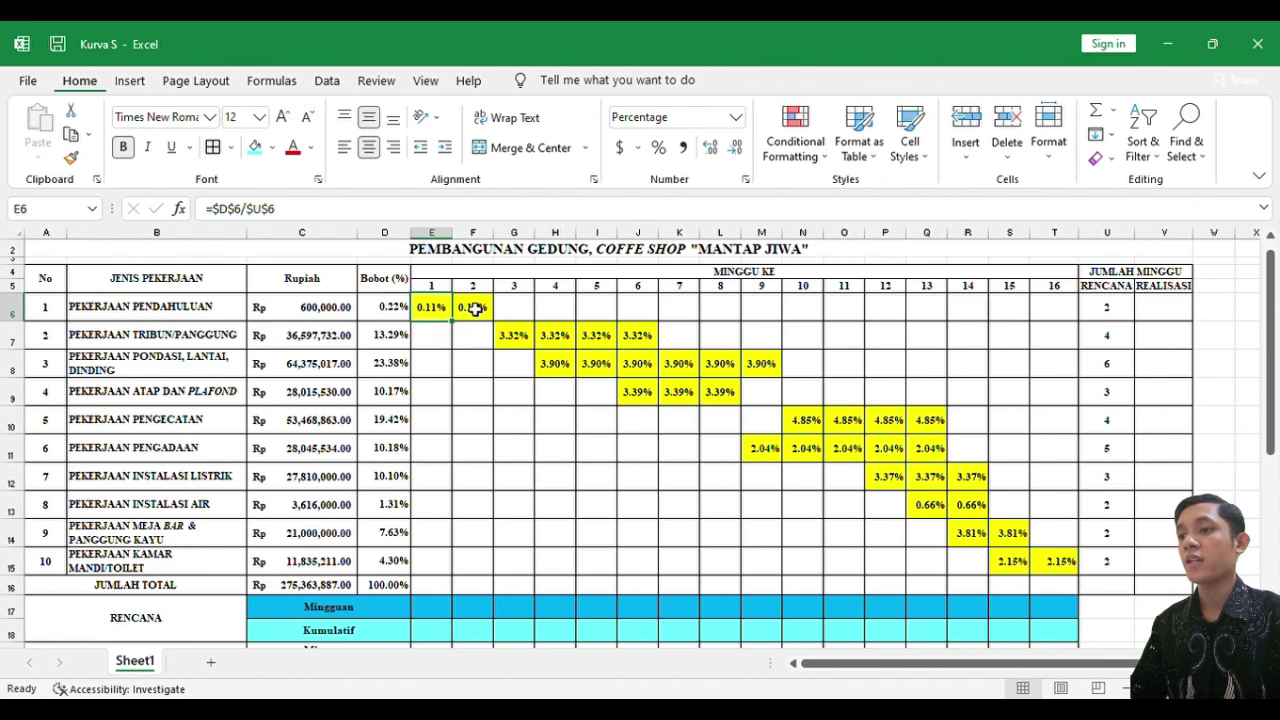
left_click(487, 310)
left_click(523, 309)
left_click_drag(566, 311, 581, 490)
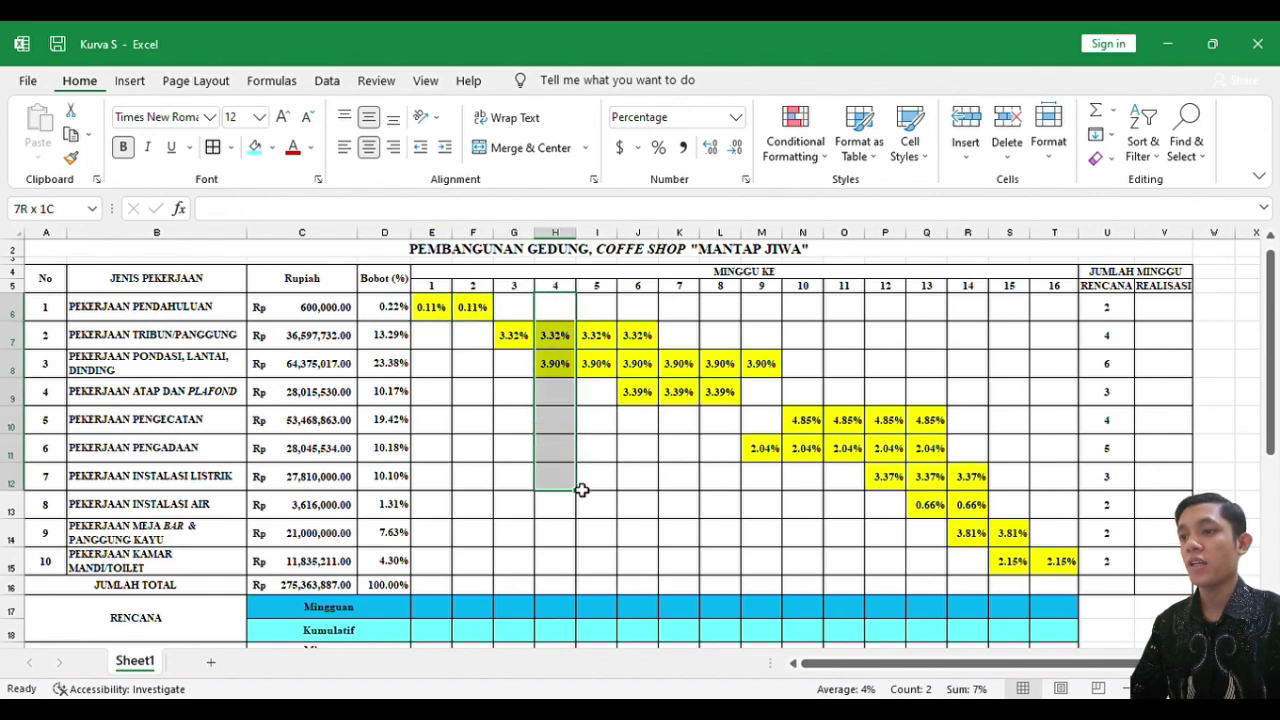
Enter the formula =SUM(E6:E16) in E17 for the planned Mingguan total of week 1
left_click(439, 617)
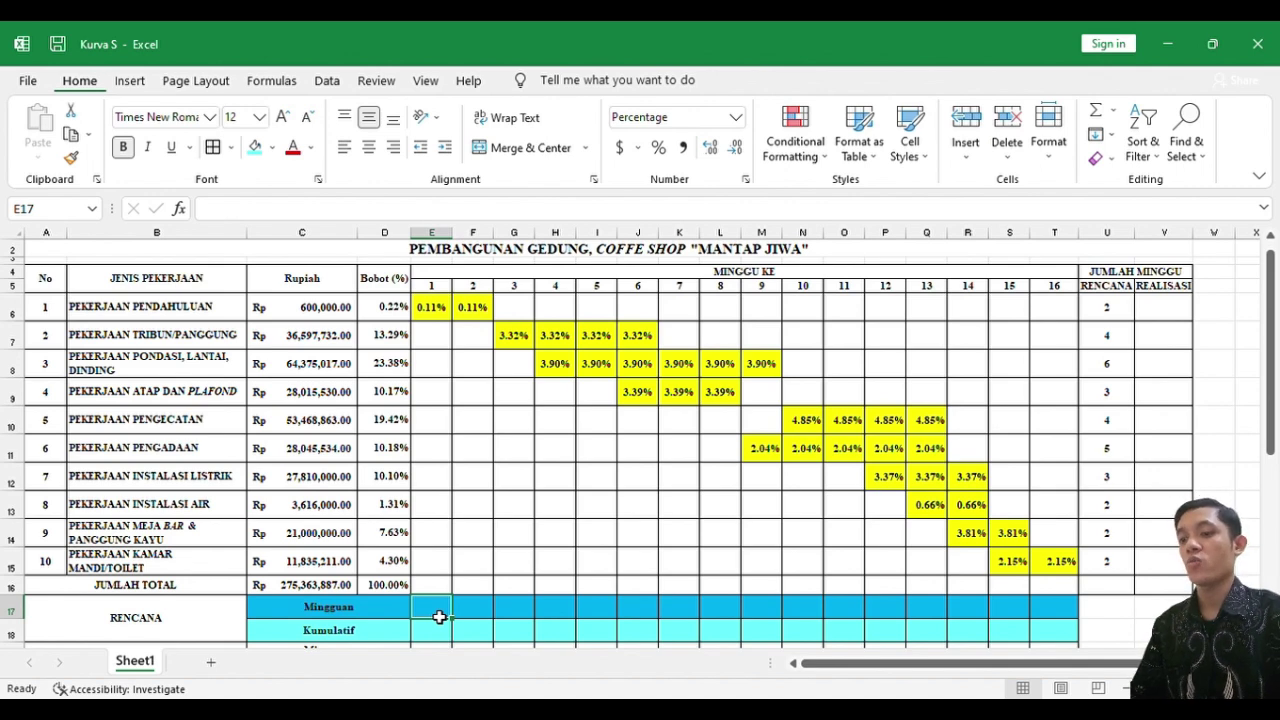
type("=")
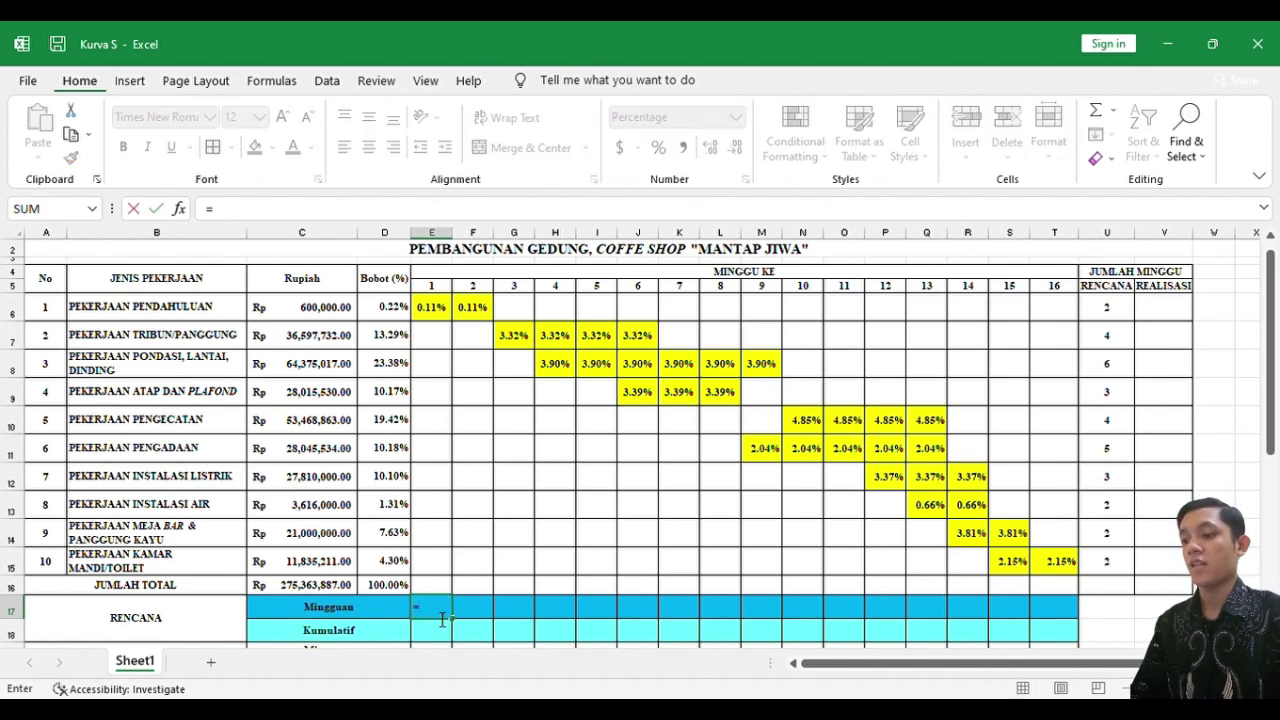
type("sum(")
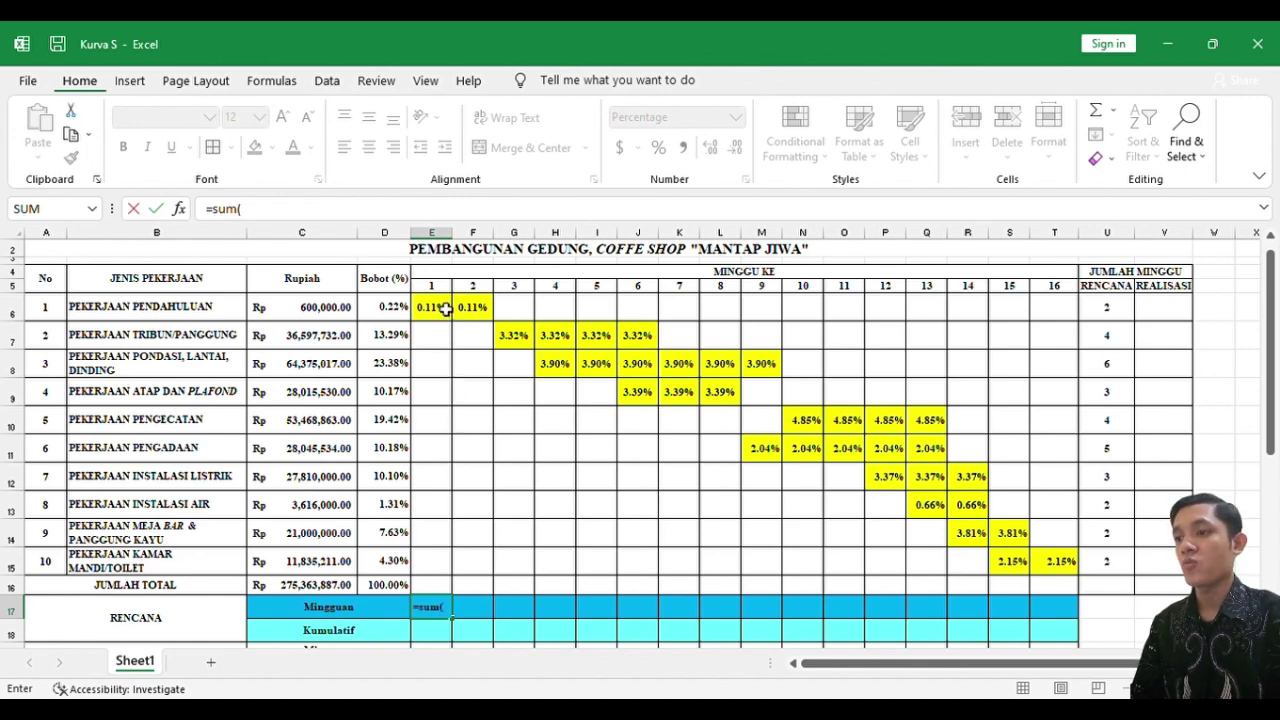
left_click_drag(440, 308, 450, 596)
key("Return")
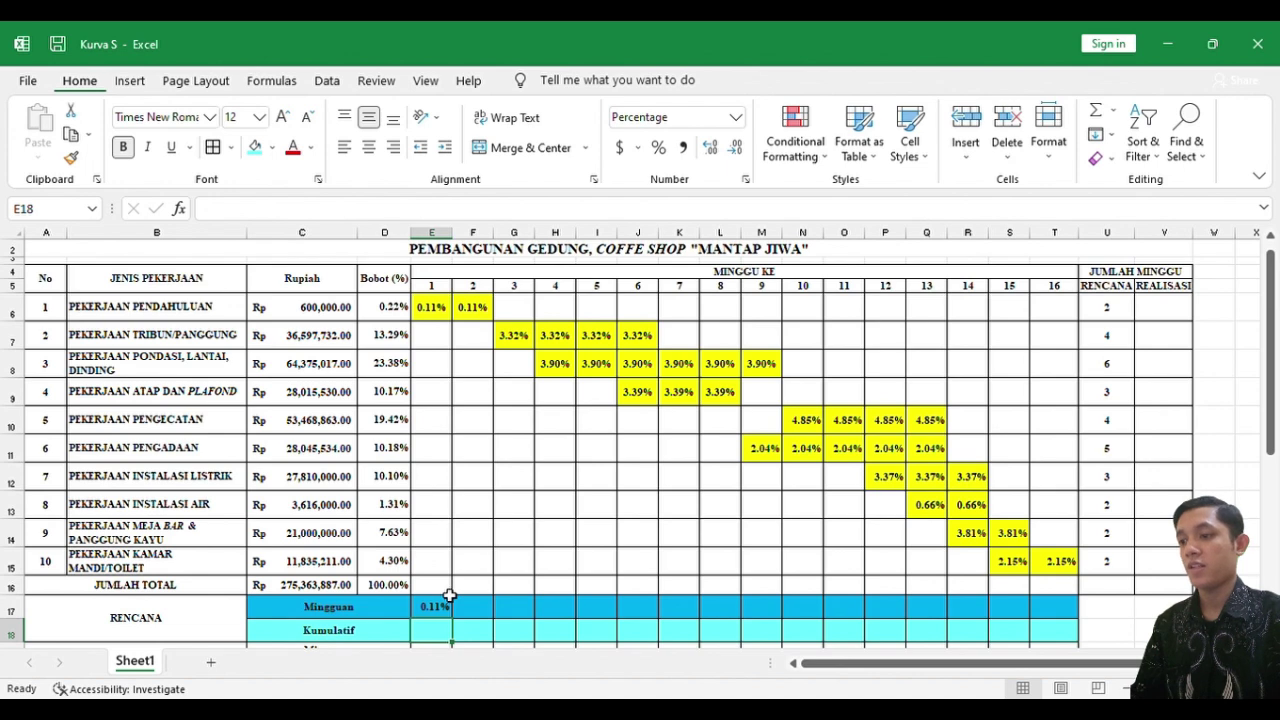
Fill the E17 sum formula across F17:T17 for the Mingguan totals of weeks 2 to 16
left_click(442, 610)
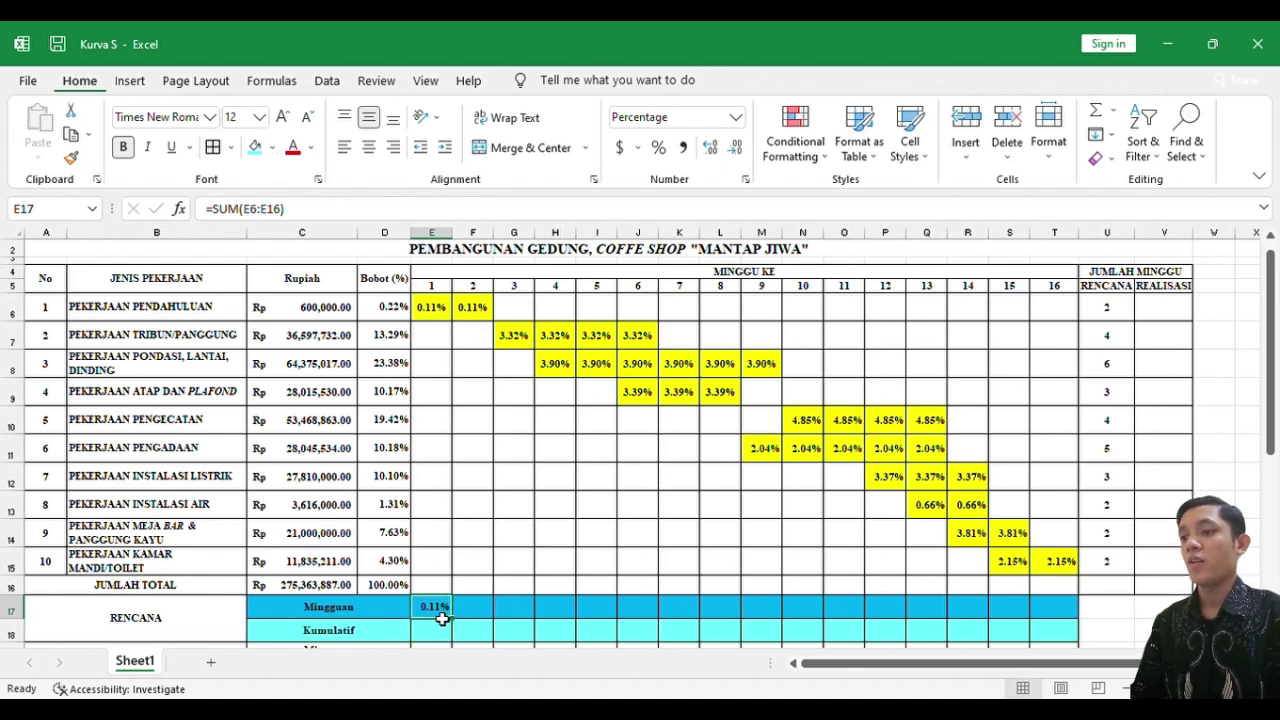
left_click(488, 340)
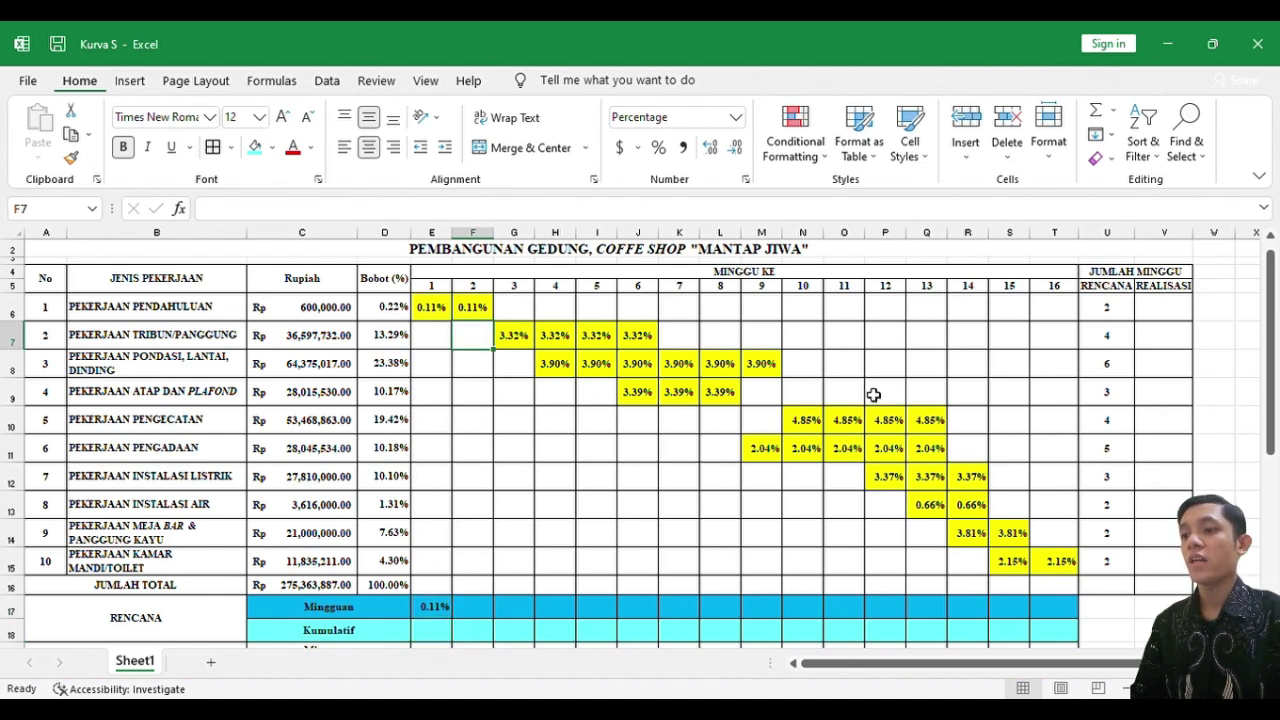
left_click(1042, 395)
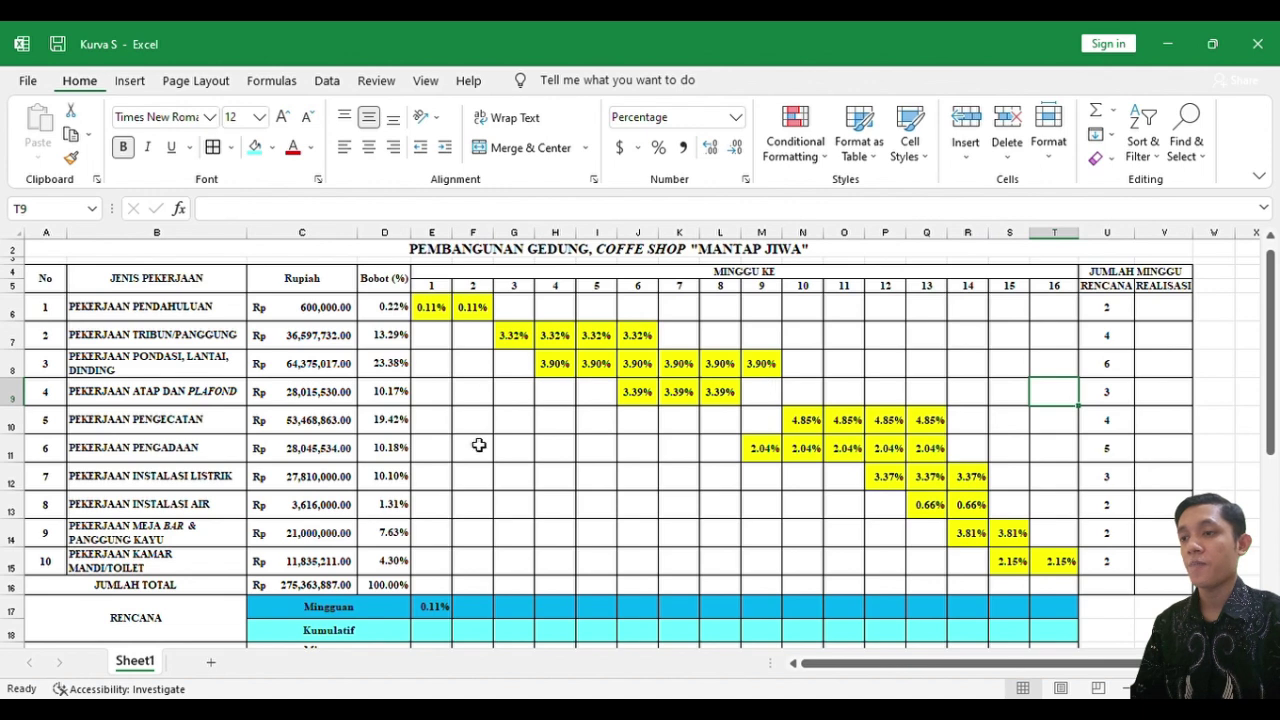
left_click(444, 611)
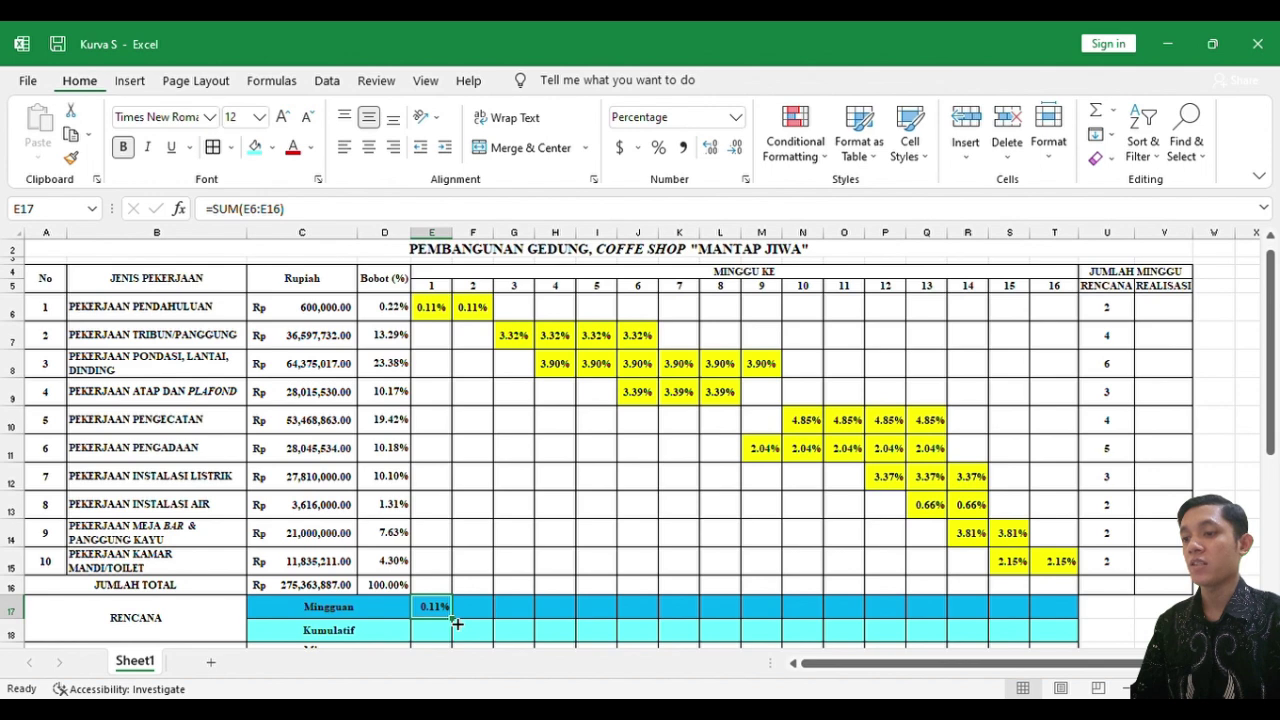
left_click_drag(456, 623, 1066, 612)
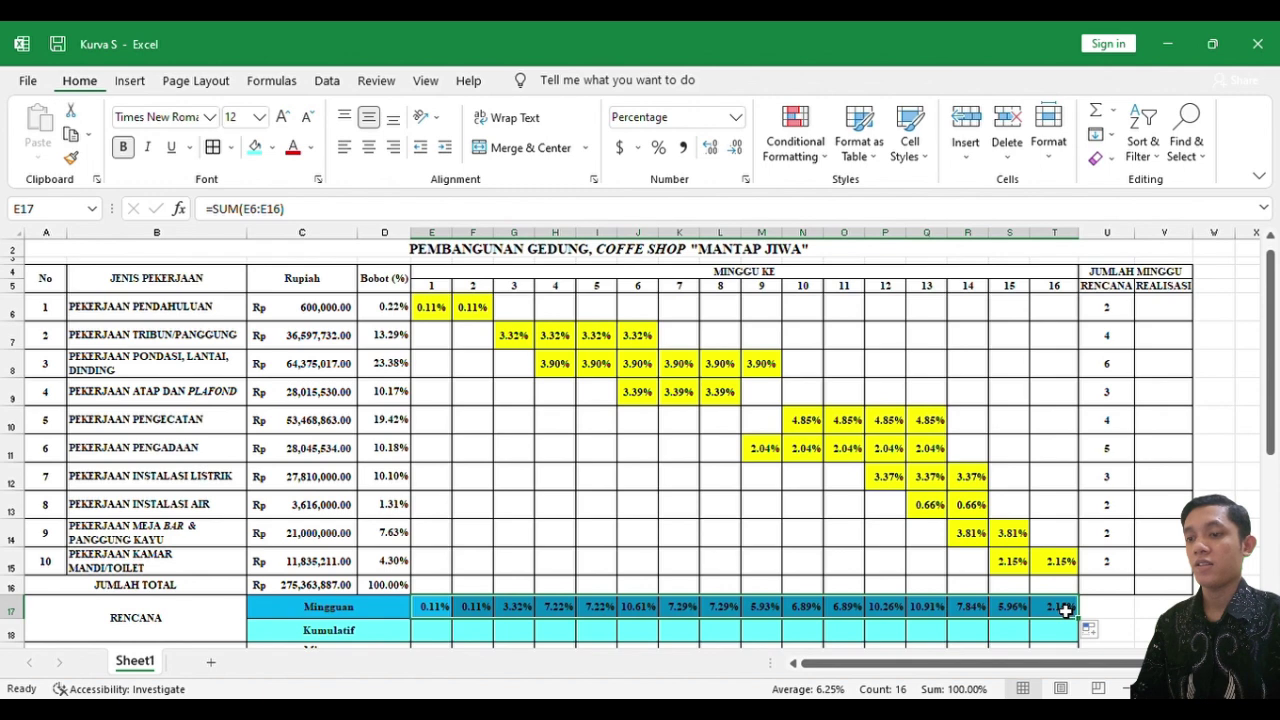
Review the planned Mingguan totals for all 16 weeks in row 17
left_click(611, 505)
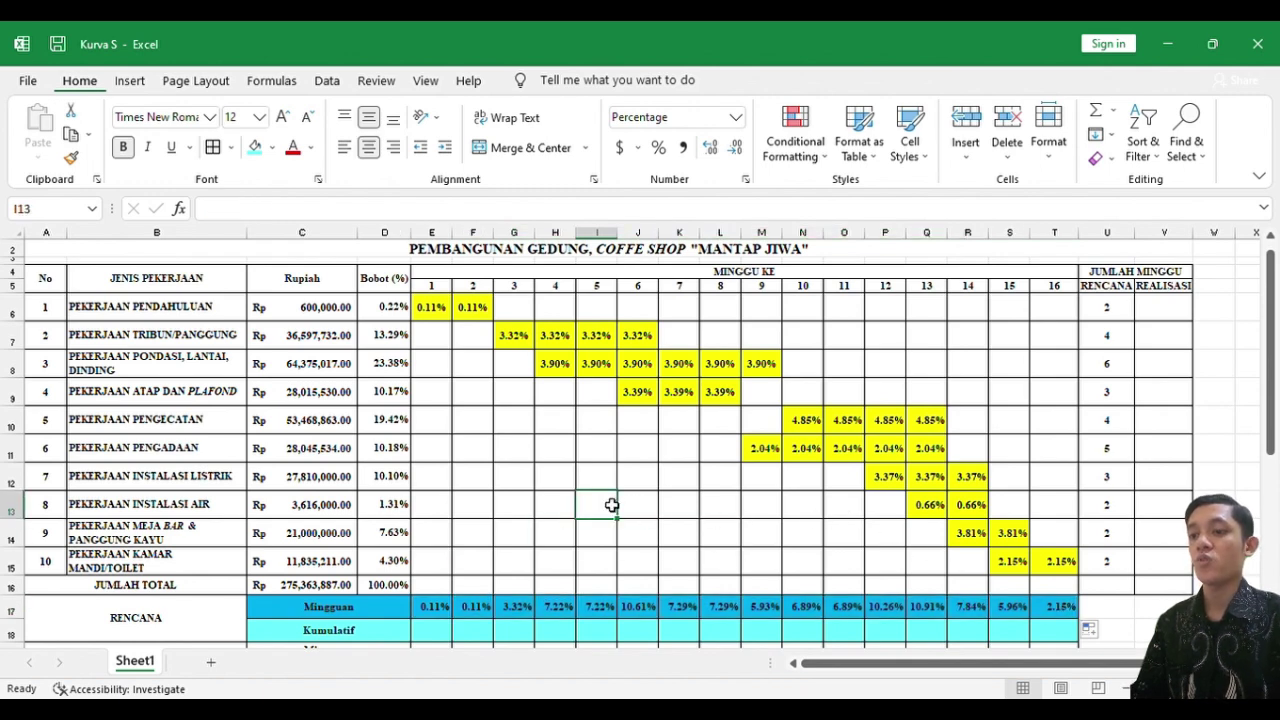
scroll(611, 505, "down", 1)
left_click(401, 598)
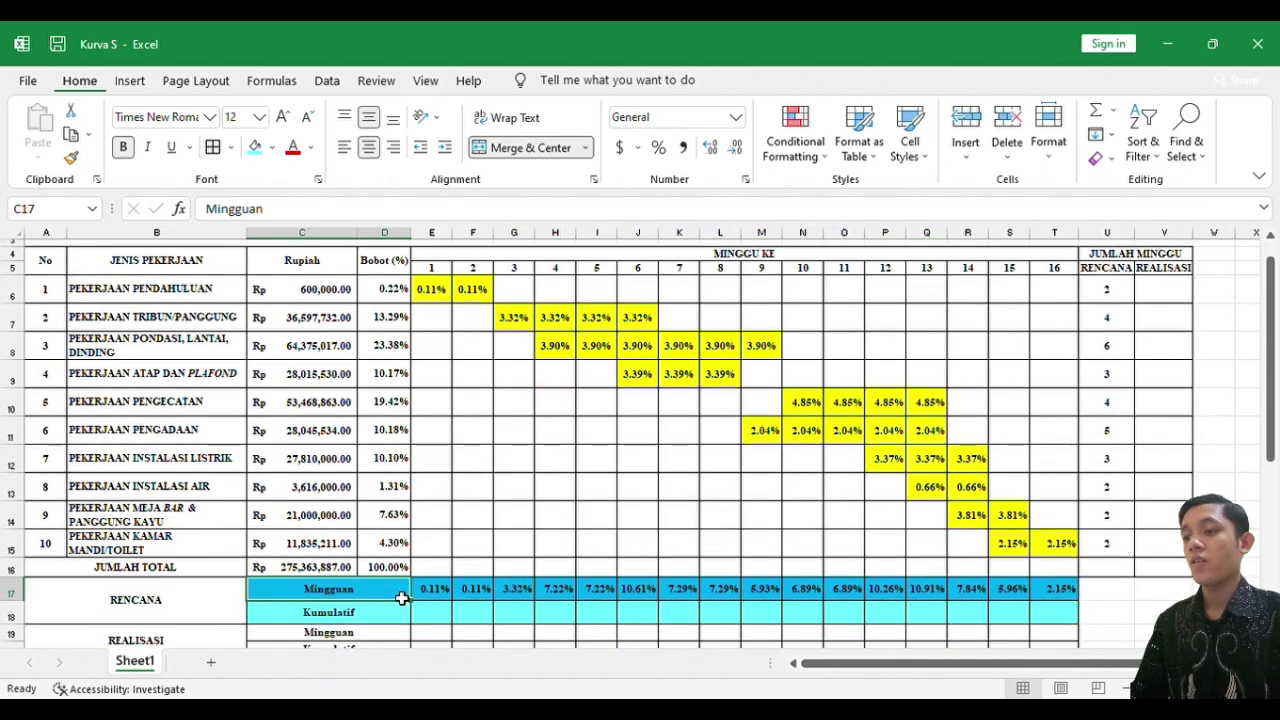
left_click_drag(401, 598, 1056, 591)
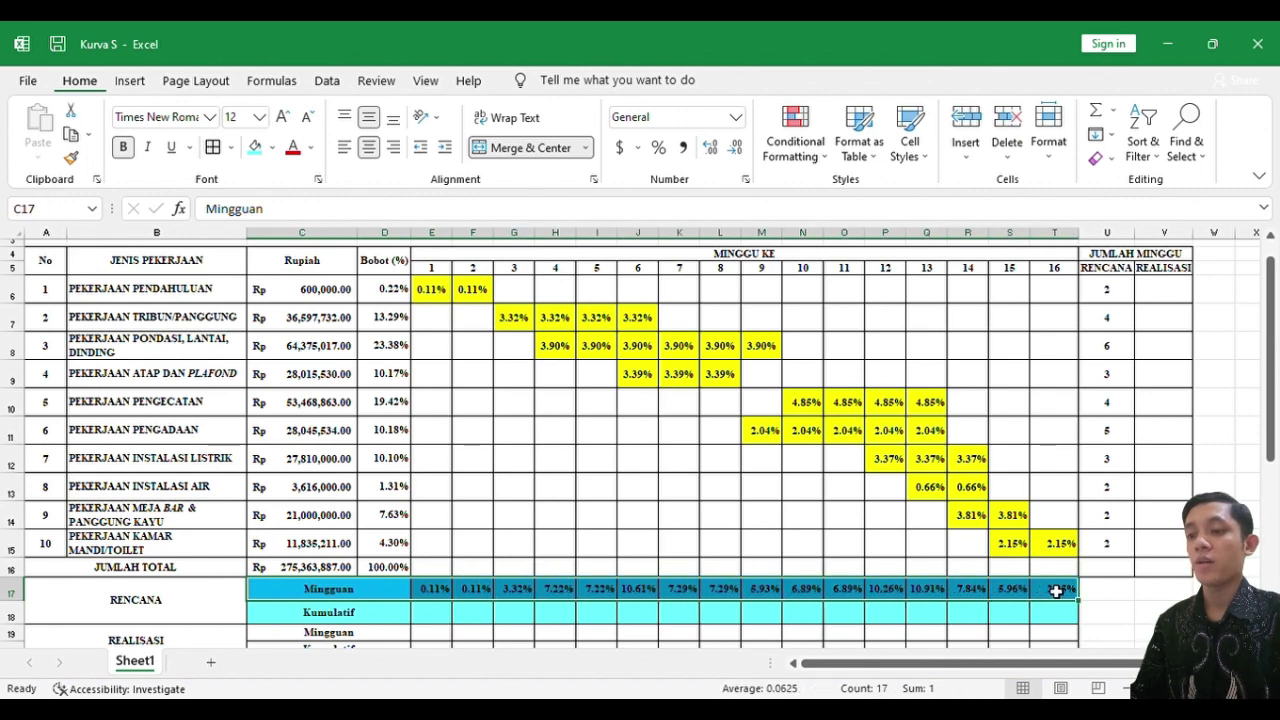
left_click(648, 512)
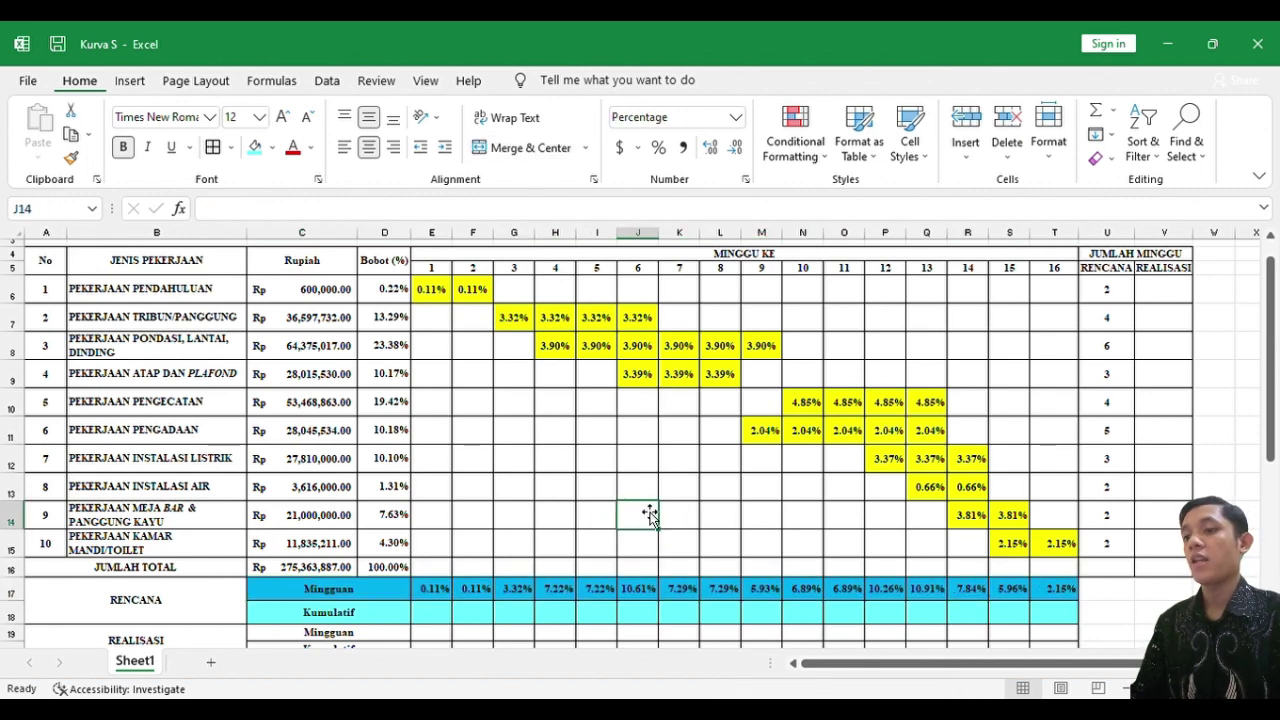
Enter the formula =E17 in E18 for the planned Kumulatif value of week 1
left_click(436, 621)
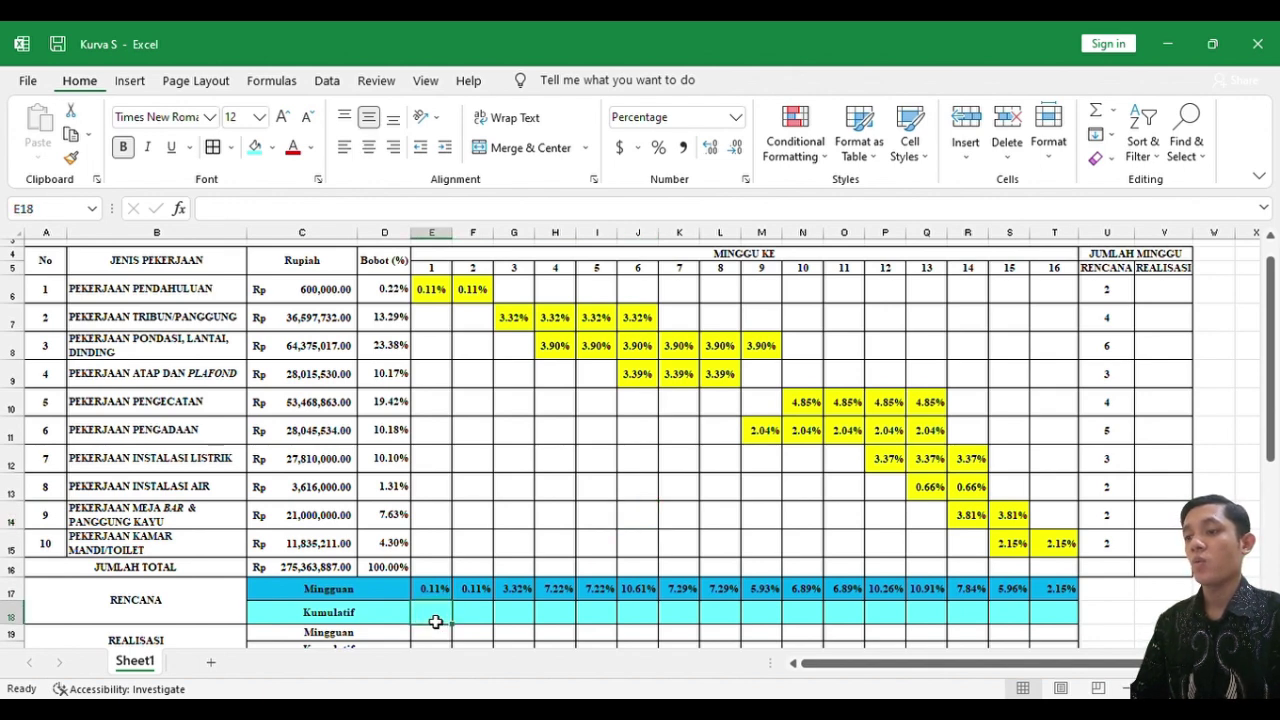
type("=")
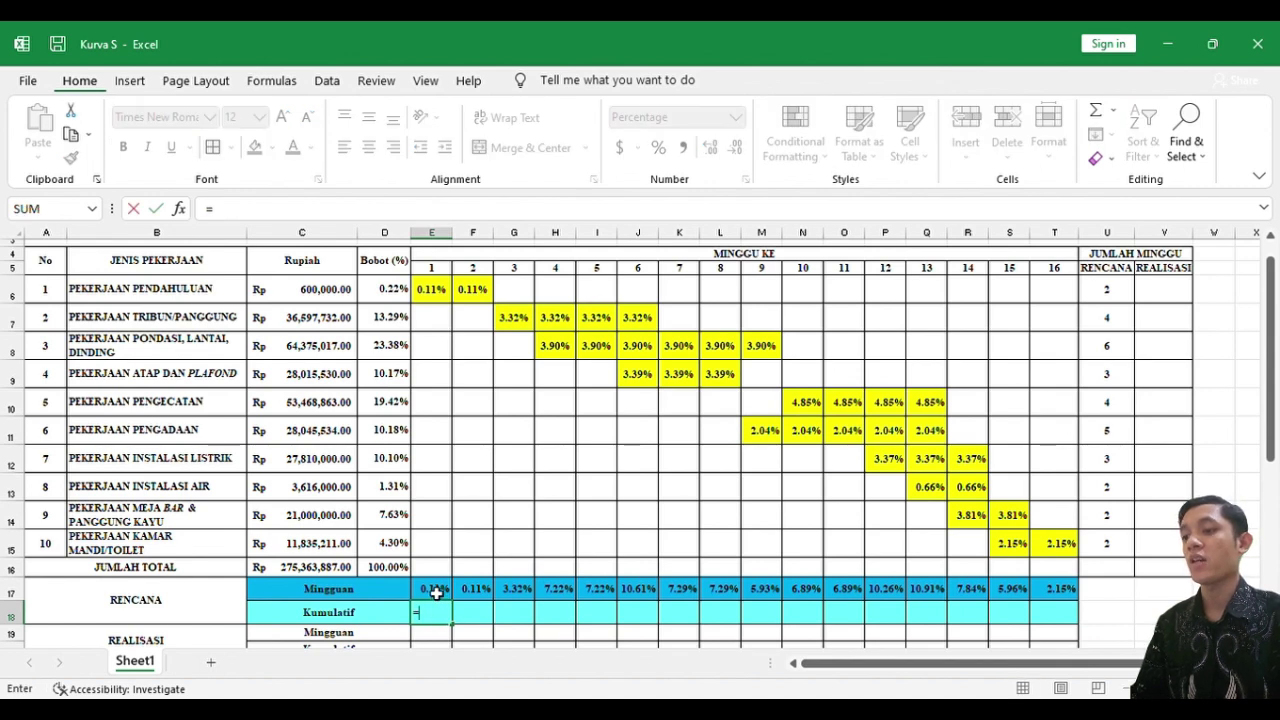
left_click(436, 592)
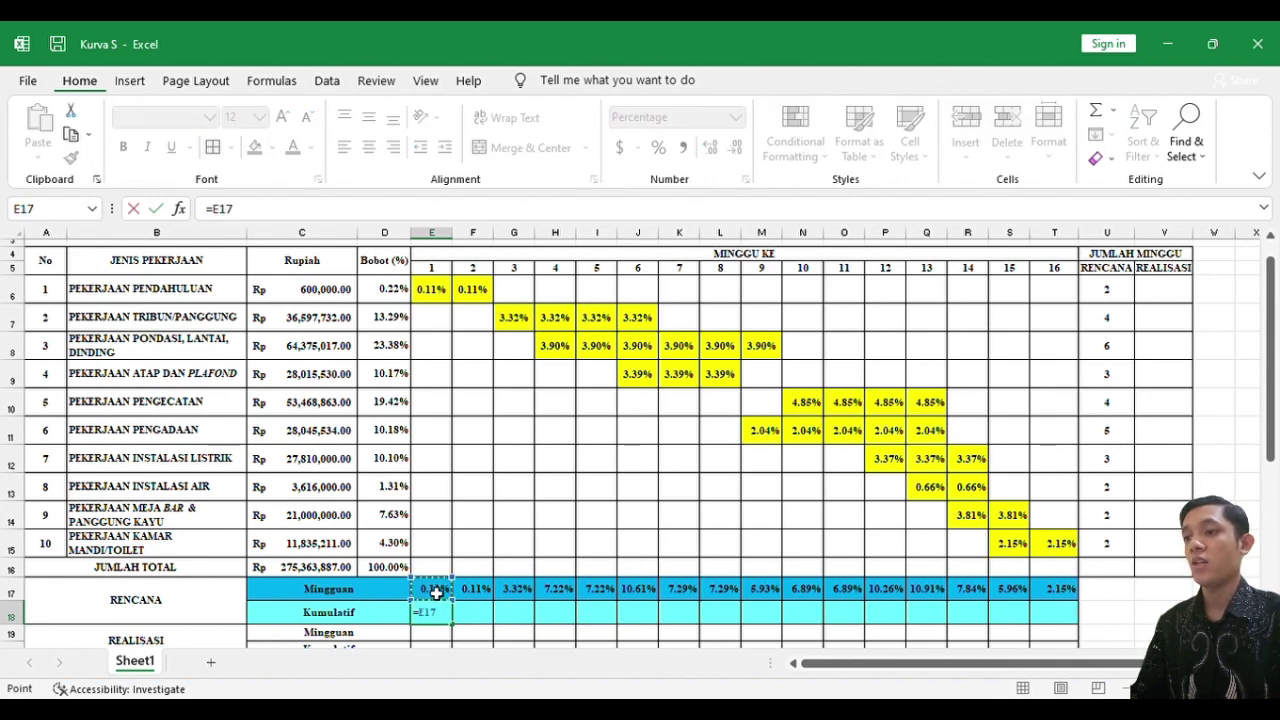
key("Return")
left_click(503, 572)
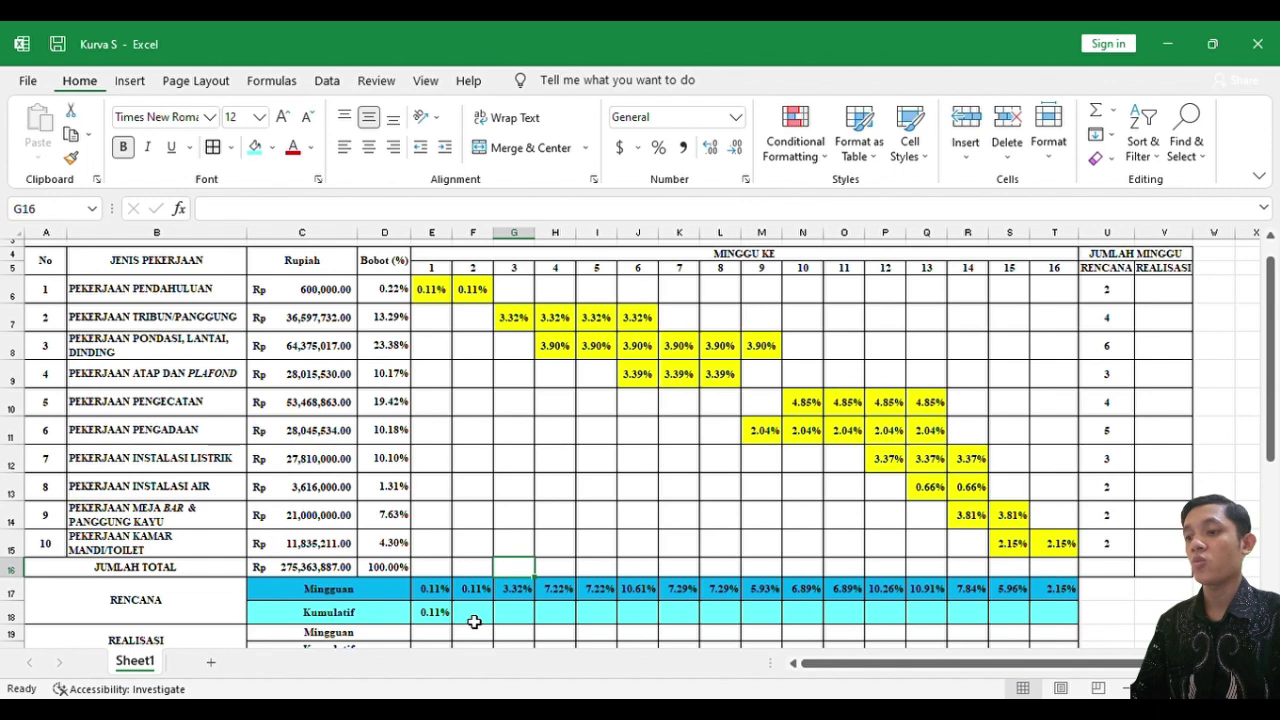
Enter the formula =E18+F17 in F18 and fill it across G18:T18 for the planned Kumulatif row
left_click(474, 612)
type("=")
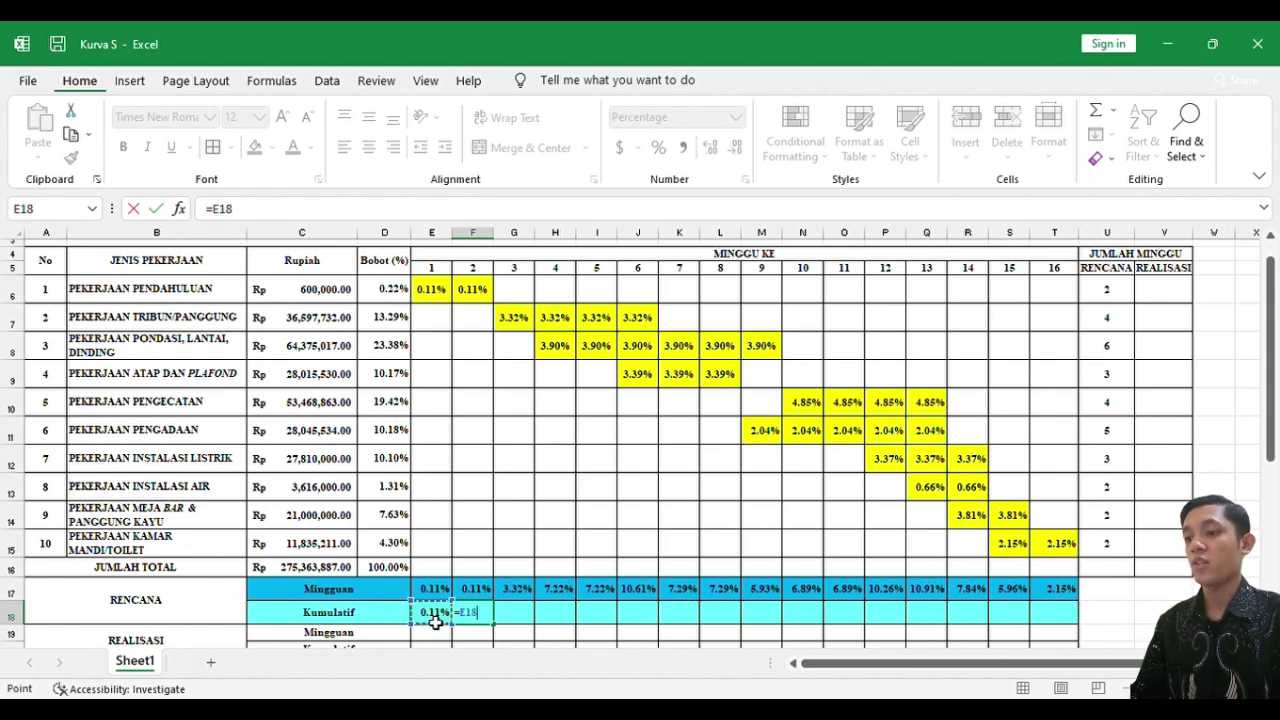
left_click(435, 622)
type("+")
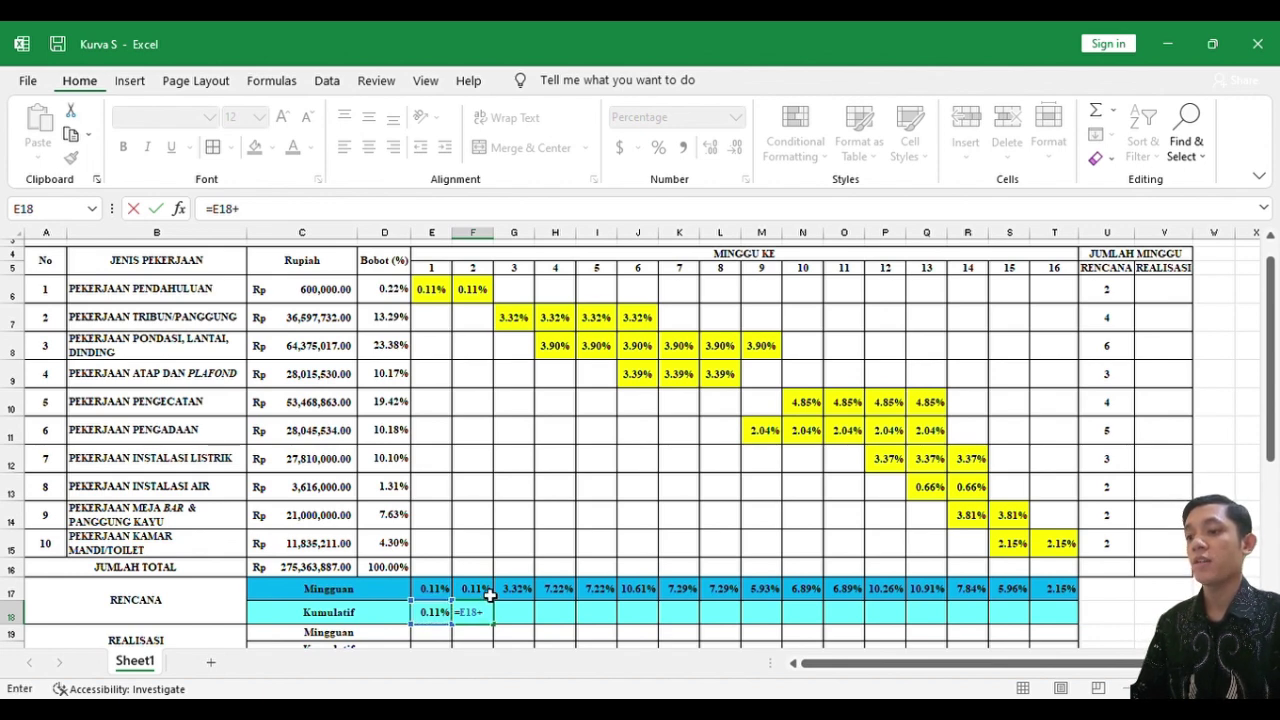
left_click(490, 595)
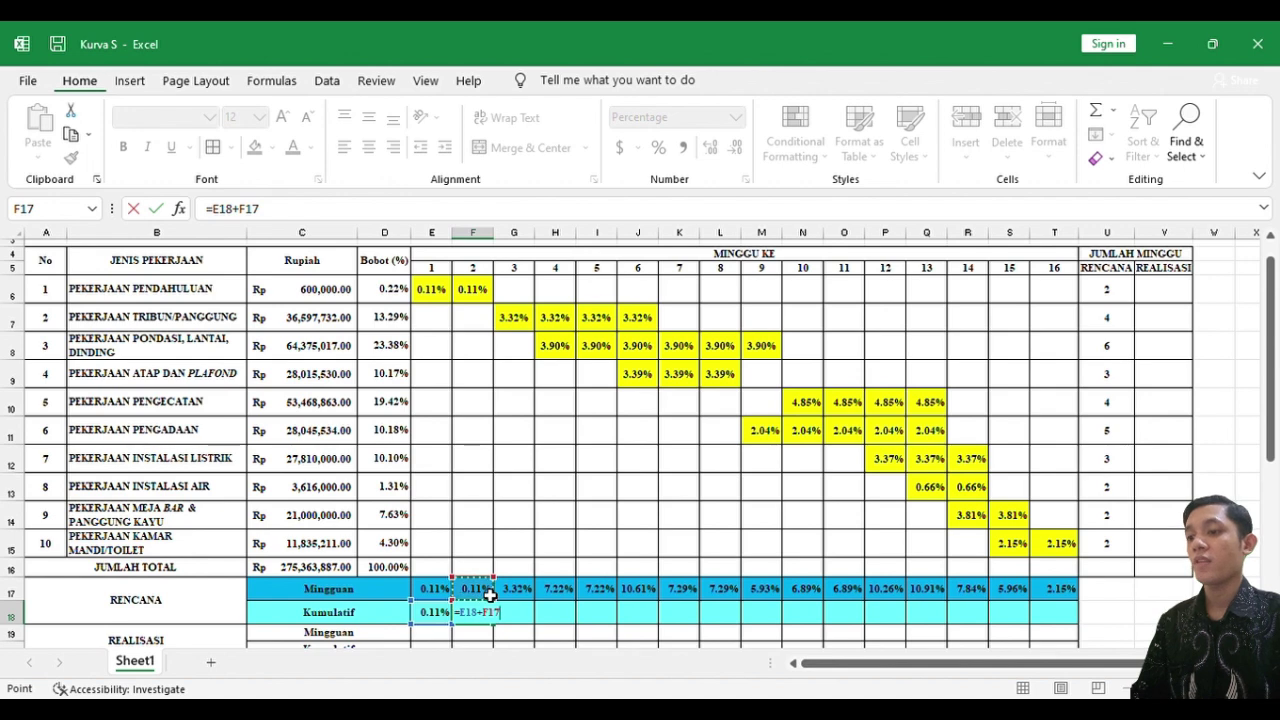
key("Return")
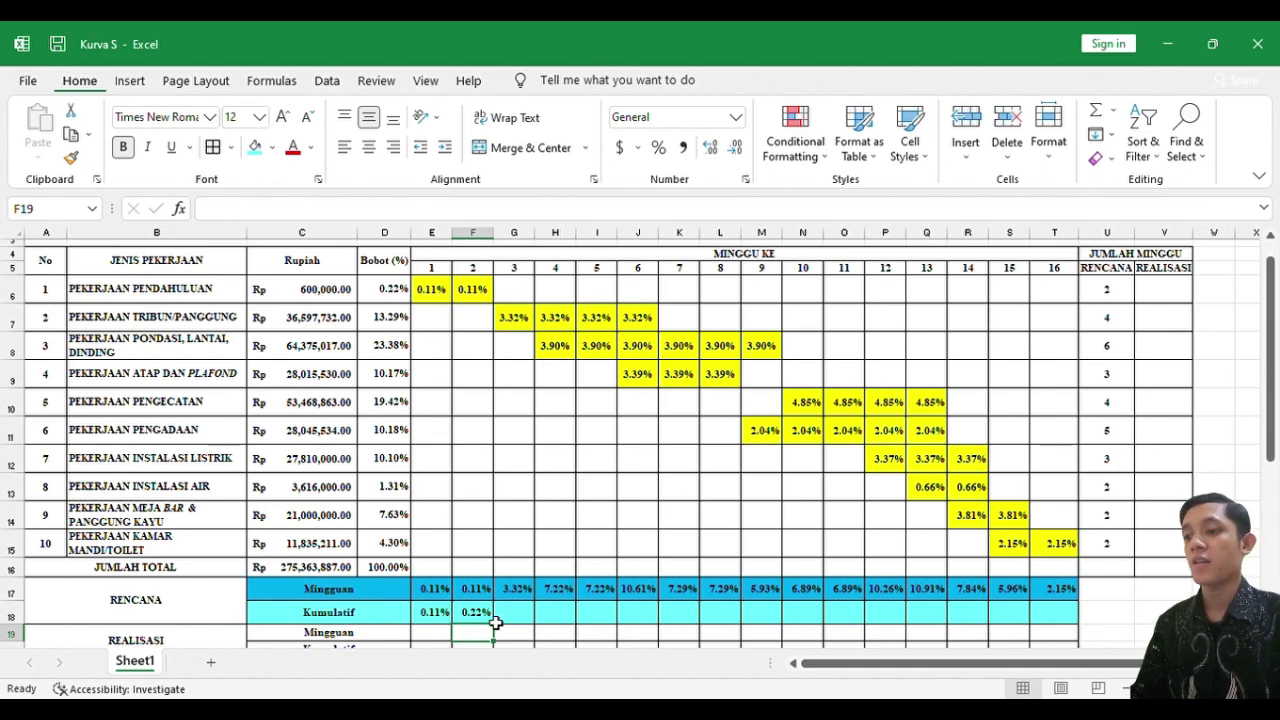
left_click(488, 615)
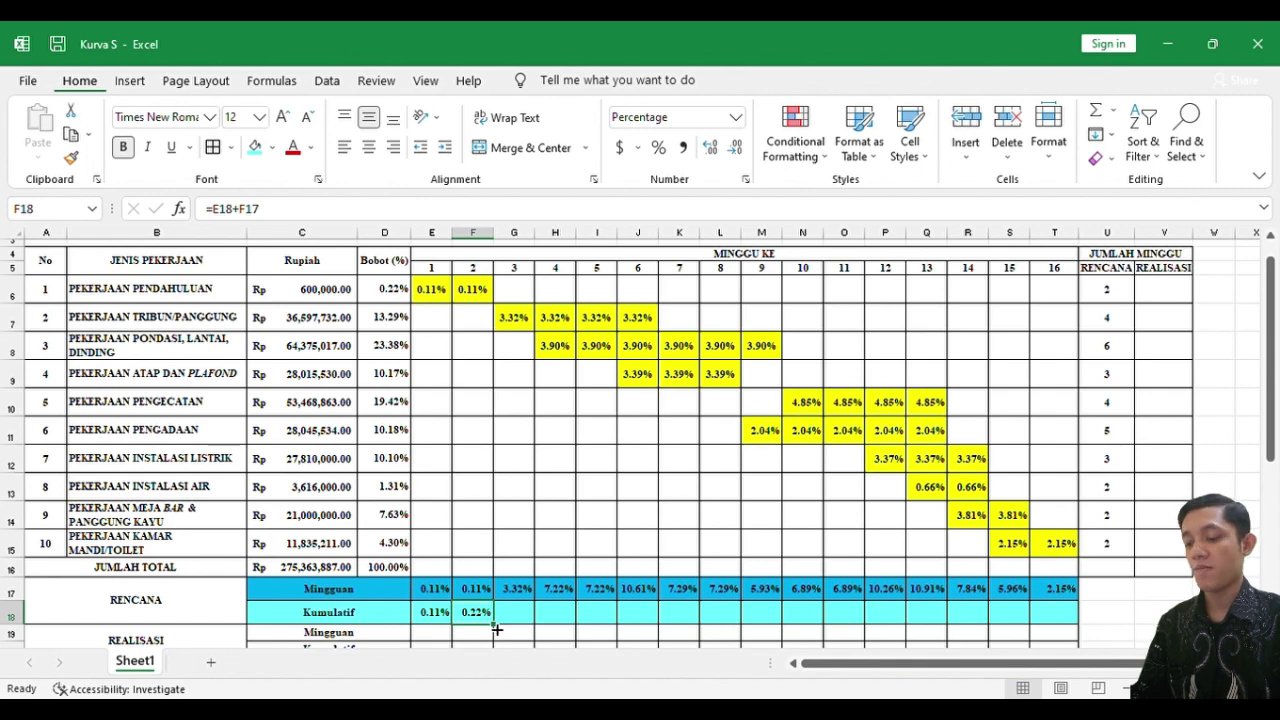
left_click_drag(497, 628, 1068, 611)
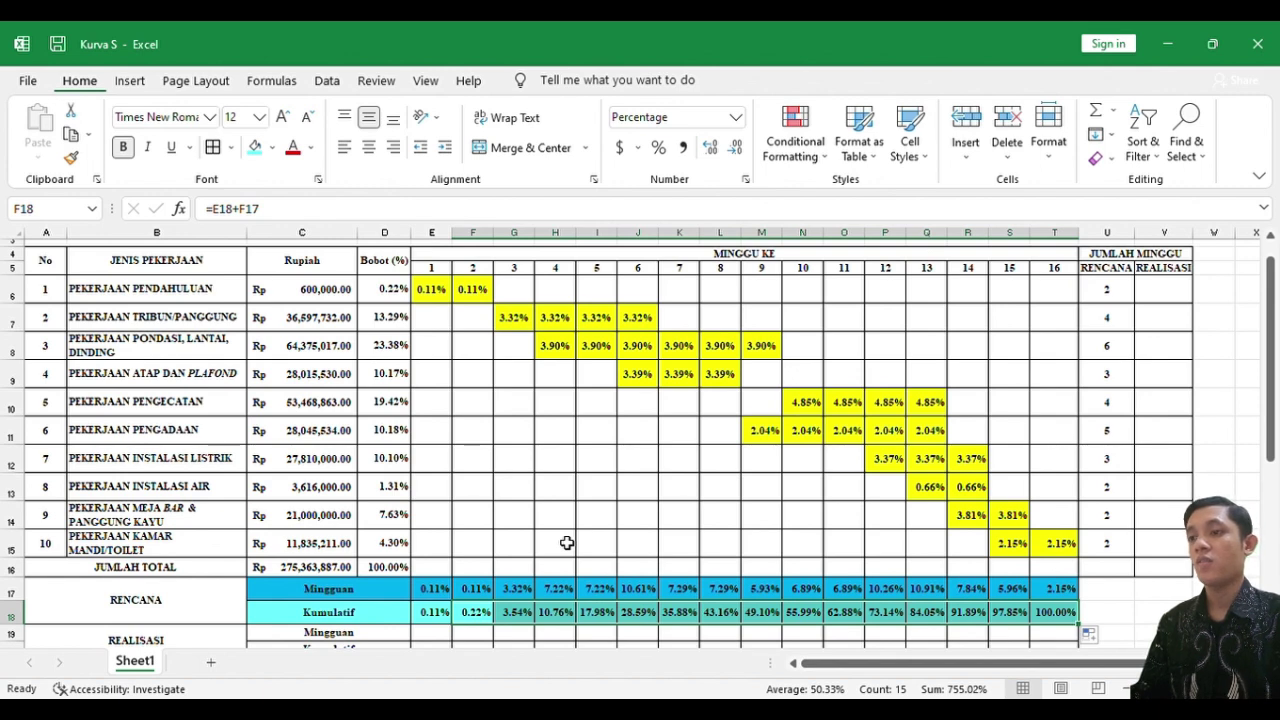
Insert an empty line chart with markers, starting from the blank cell W20 outside the schedule table
key("ctrl+End")
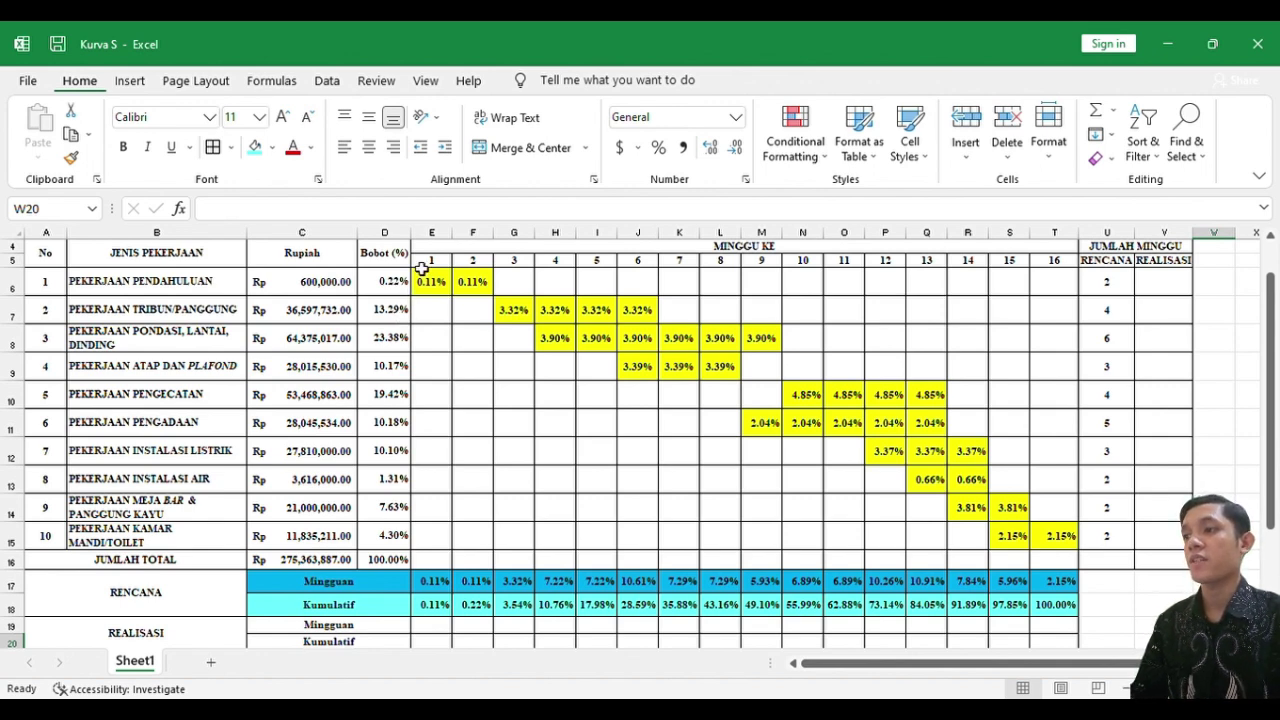
left_click(133, 86)
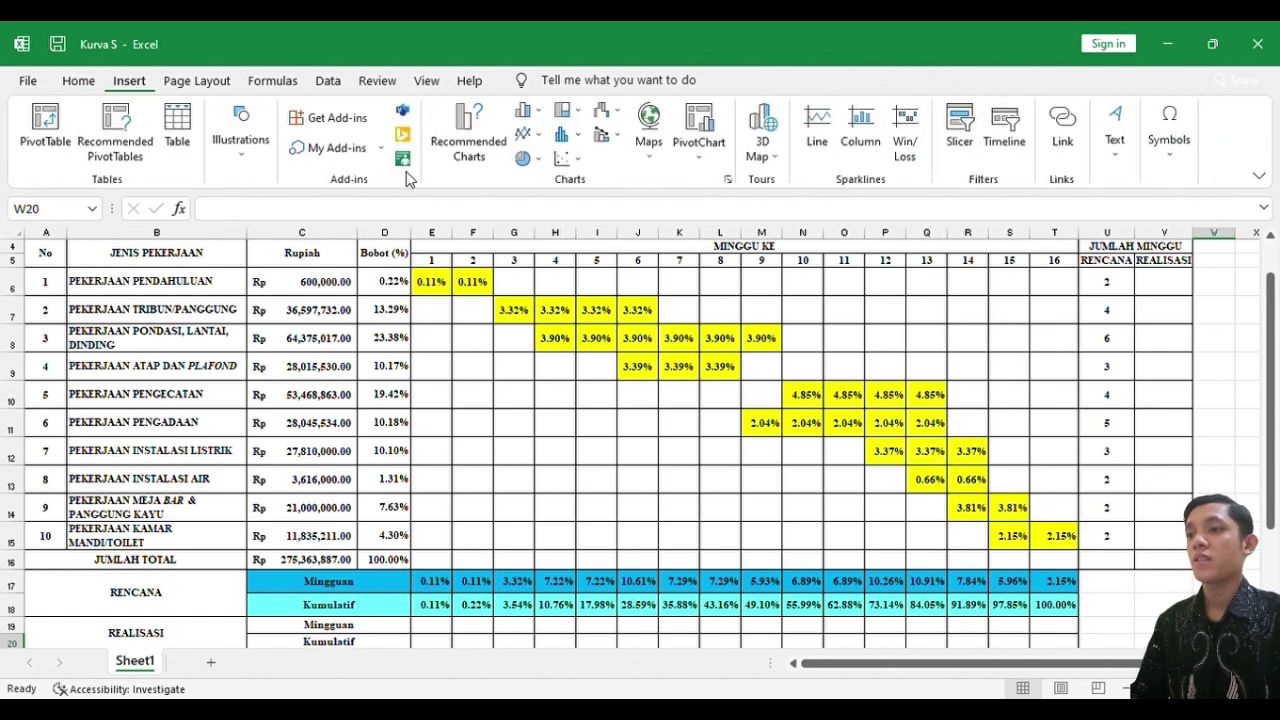
left_click(536, 138)
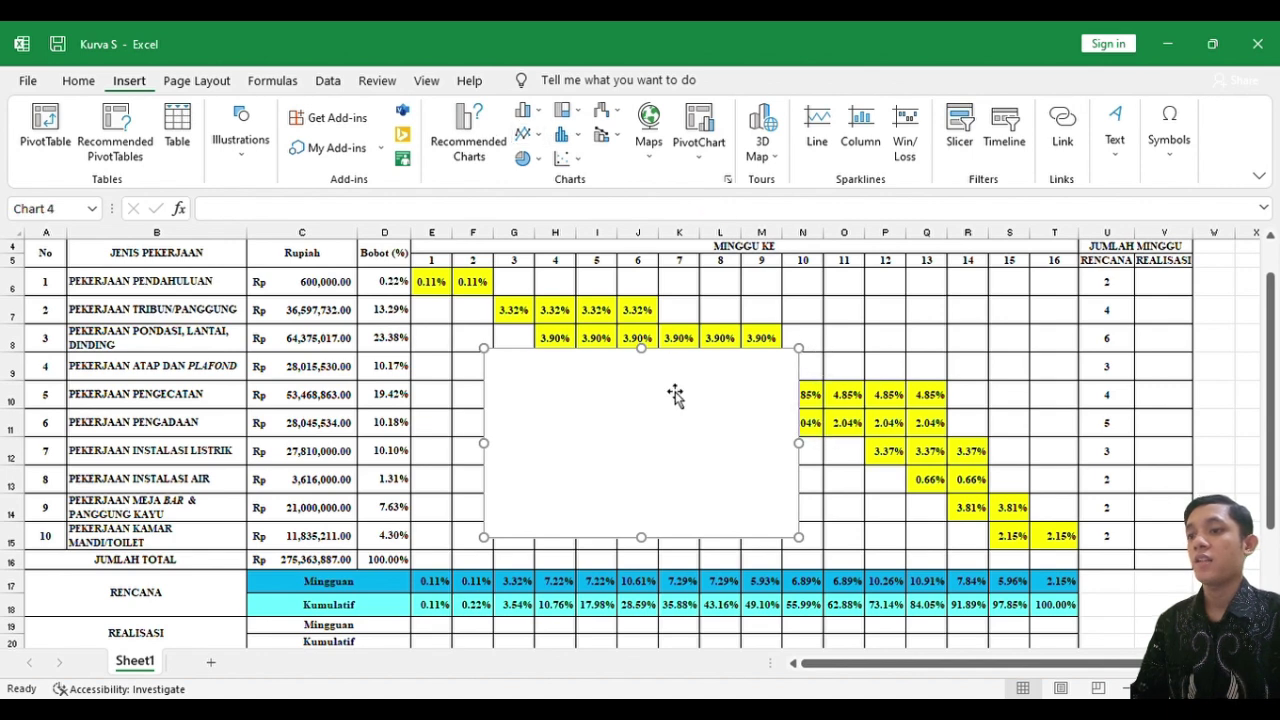
left_click(627, 424)
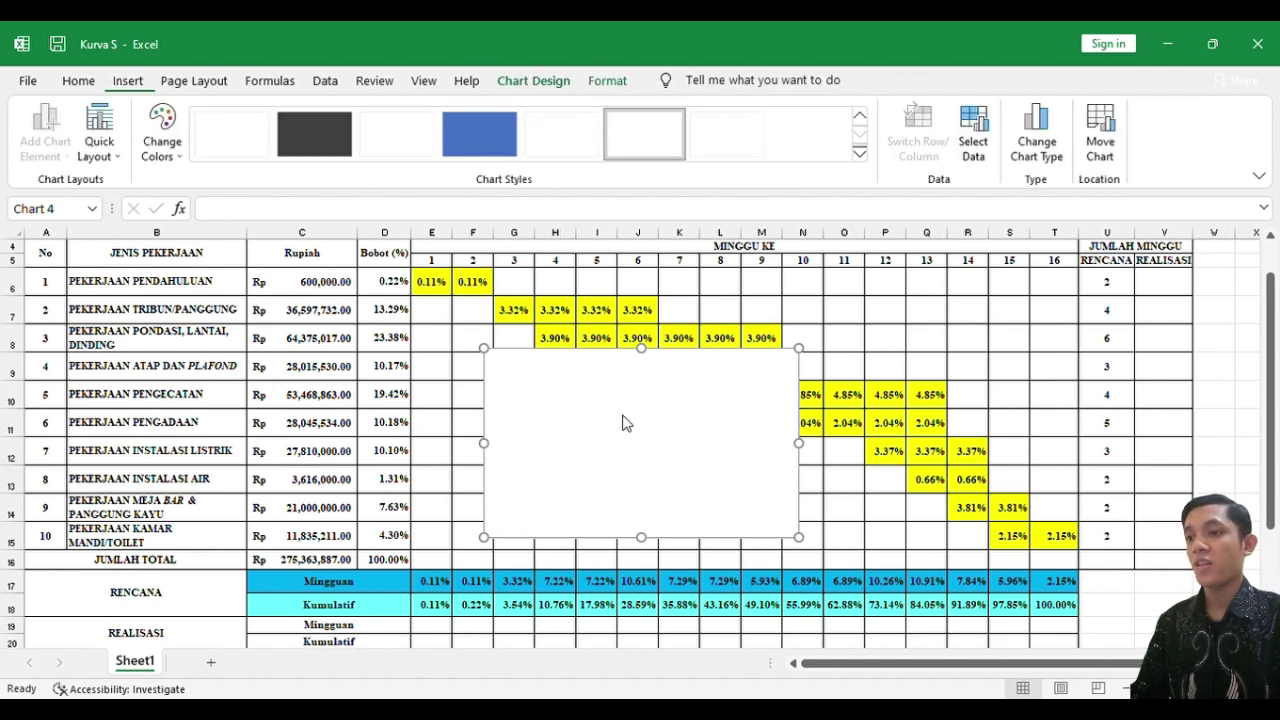
Set the chart's data range to the planned Kumulatif values in E18:T18 and enlarge the chart over the schedule
right_click(623, 424)
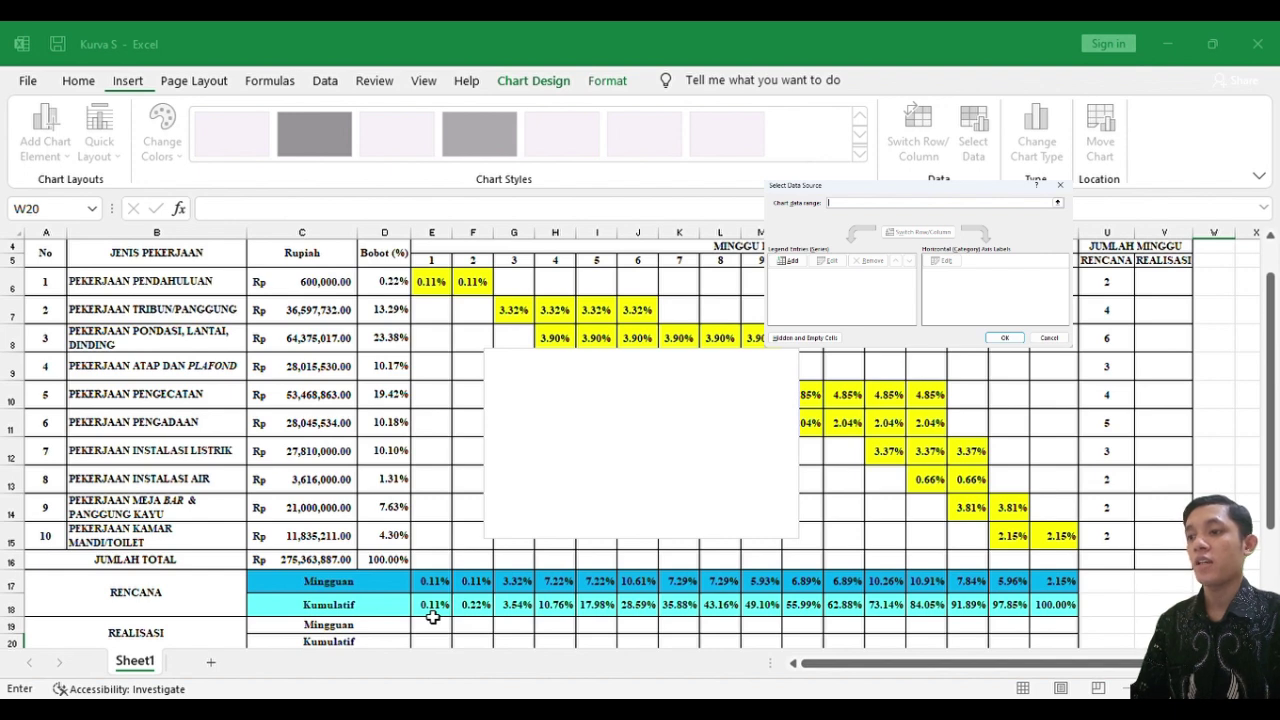
left_click_drag(432, 617, 1050, 617)
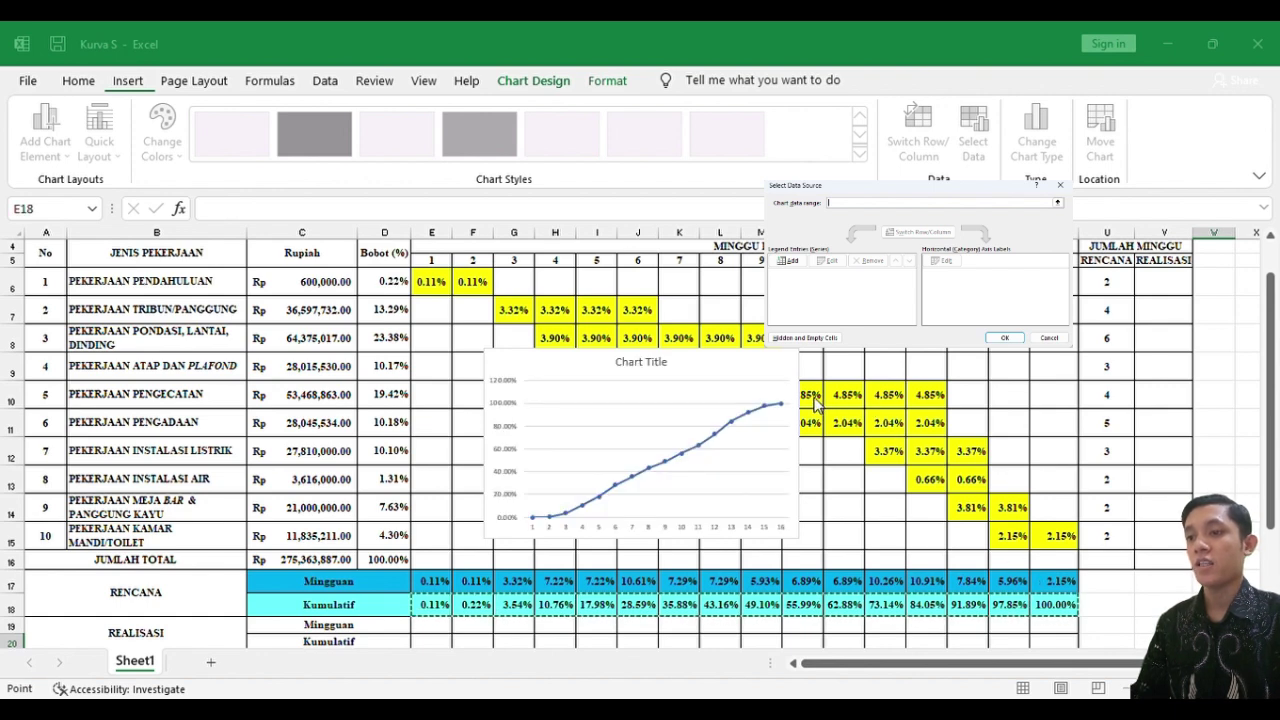
left_click(1004, 337)
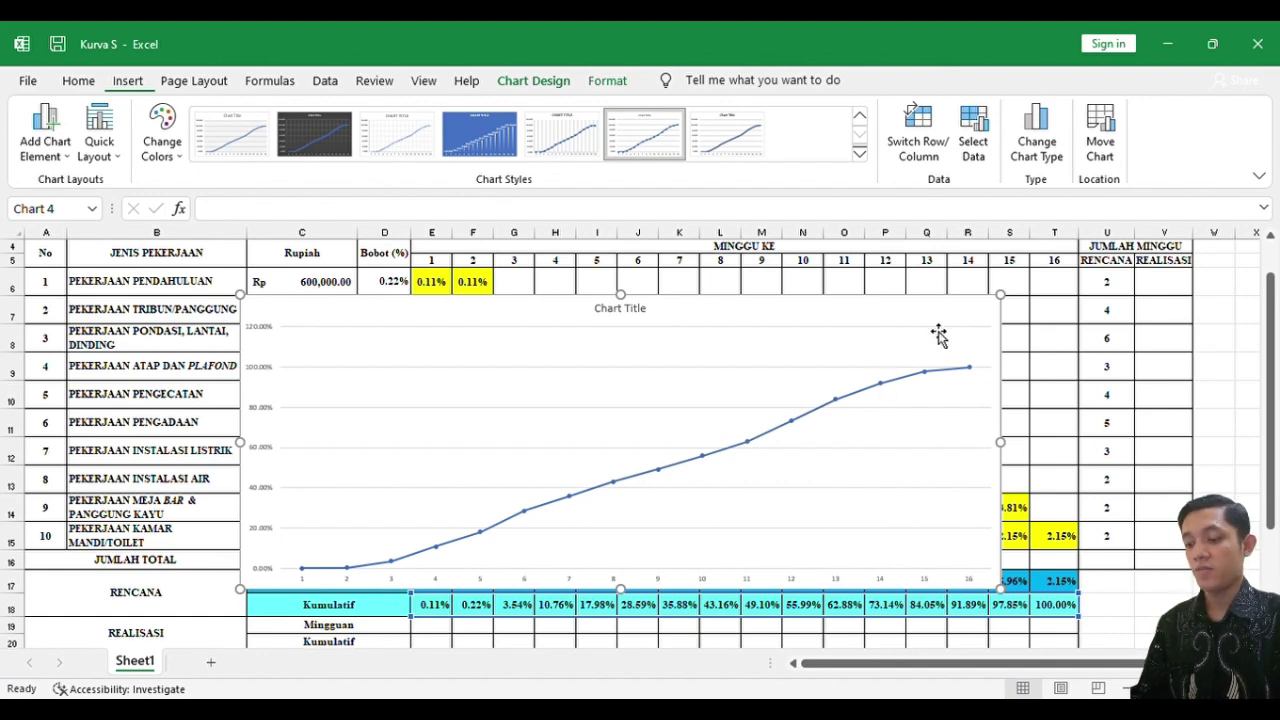
Set the chart area to no fill and fit the curve over the week 1 to 16 columns of the schedule
double_click(938, 334)
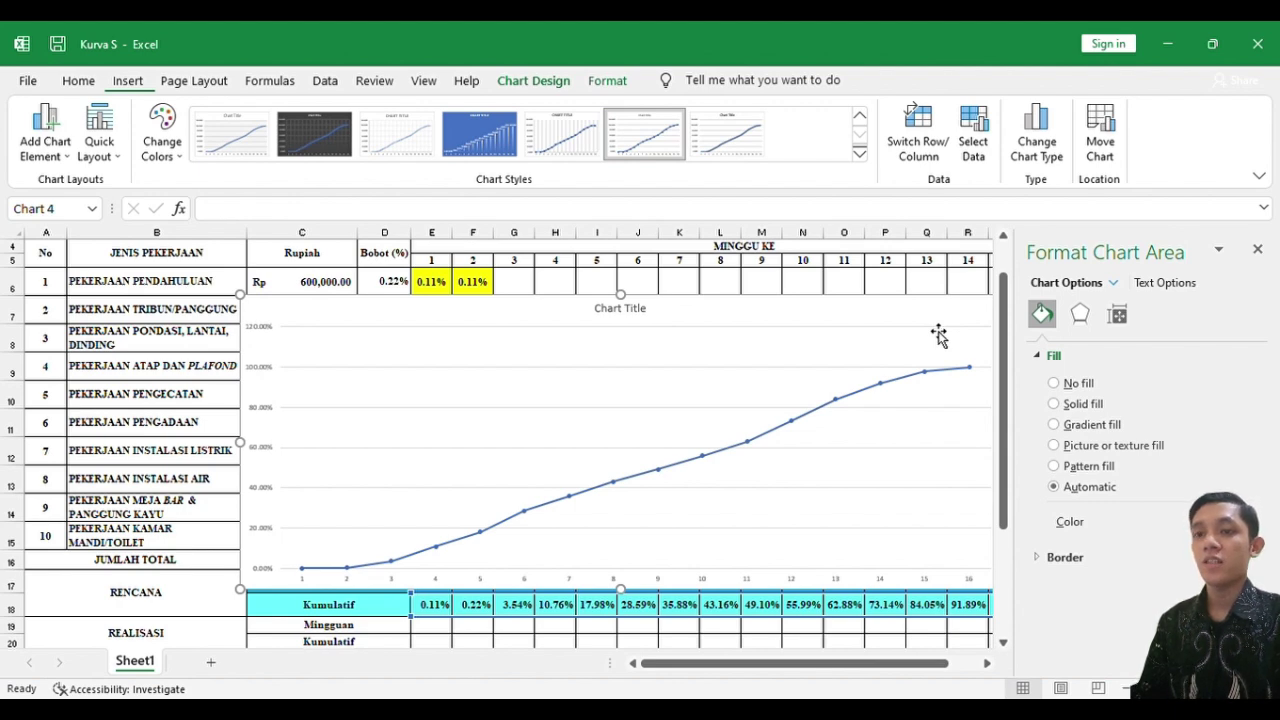
left_click(1064, 388)
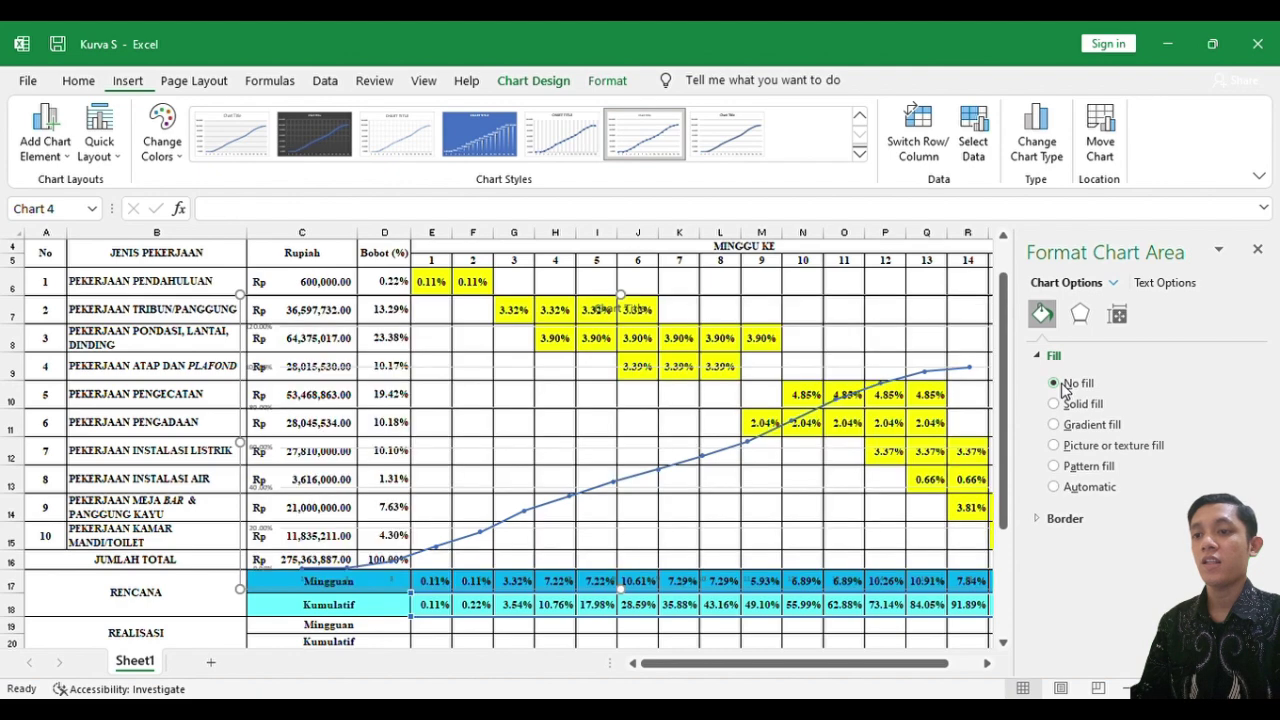
key("Escape")
scroll(1275, 380, "up", 1)
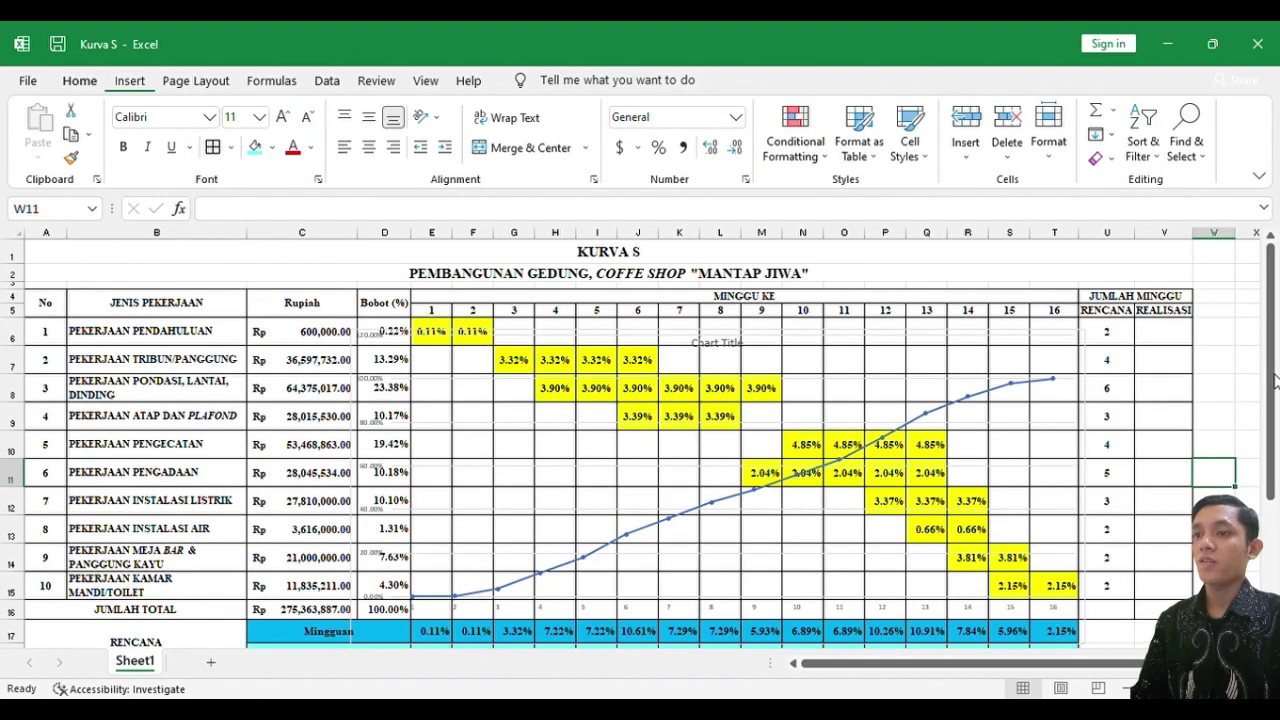